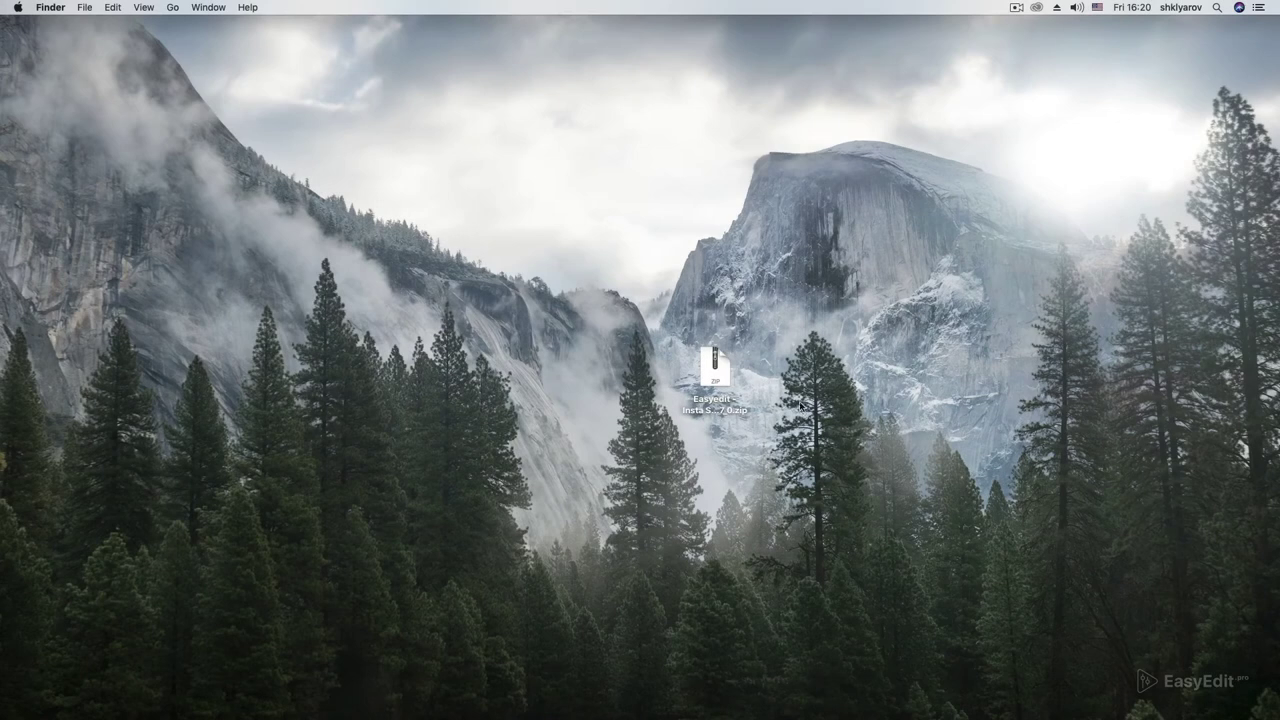
# - Extract the Easyedit Insta Stories zip on the desktop and open the Titles folder under Home > Movies > Motion Templates
pyautogui.doubleClick(713, 370)
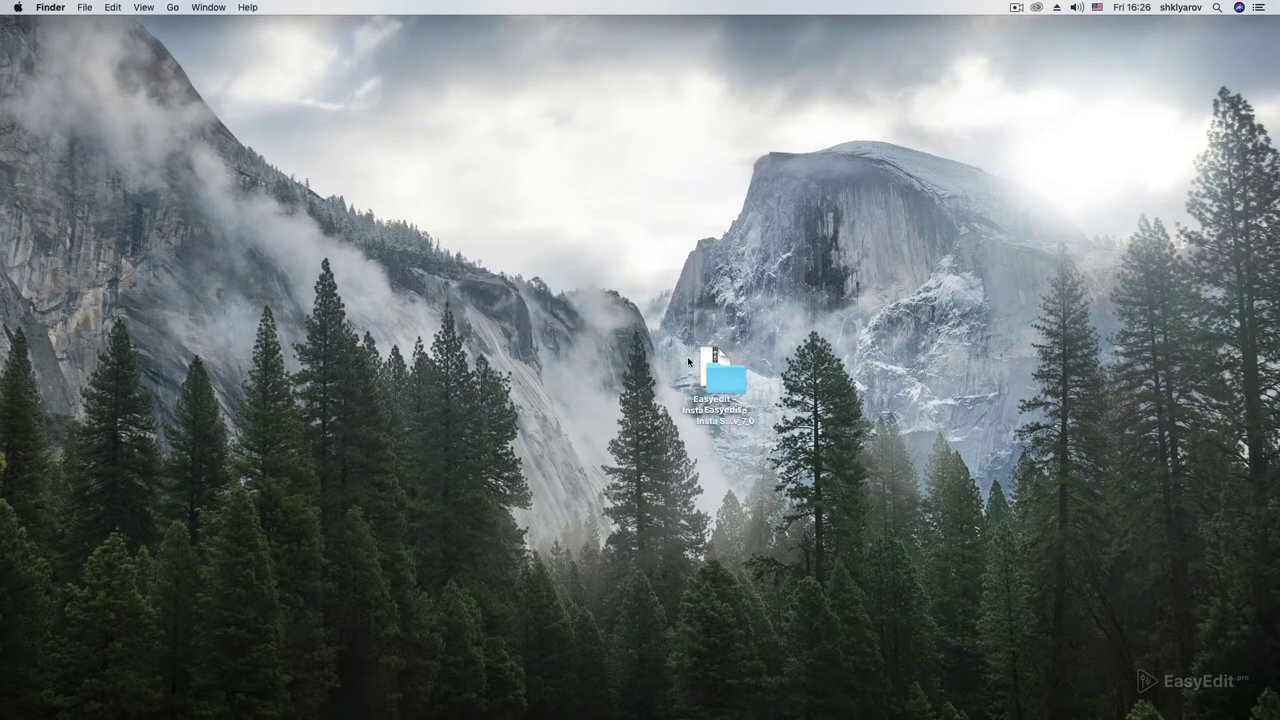
pyautogui.click(176, 9)
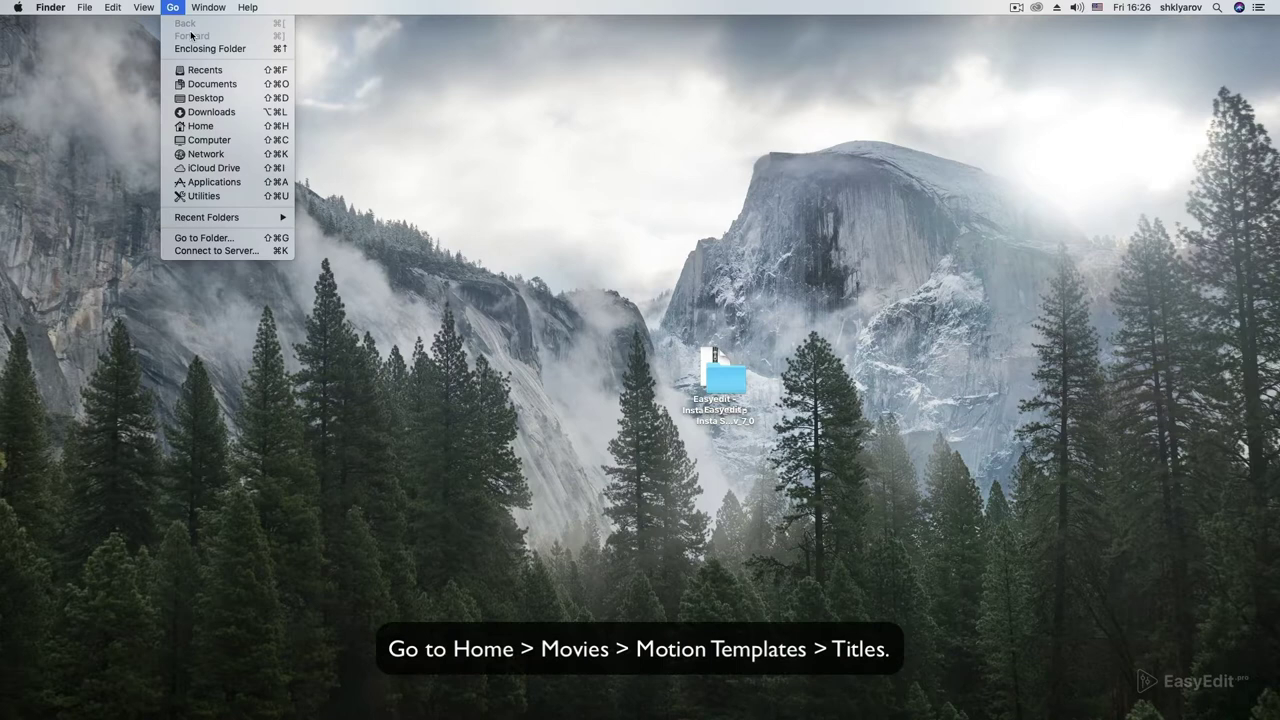
pyautogui.click(255, 133)
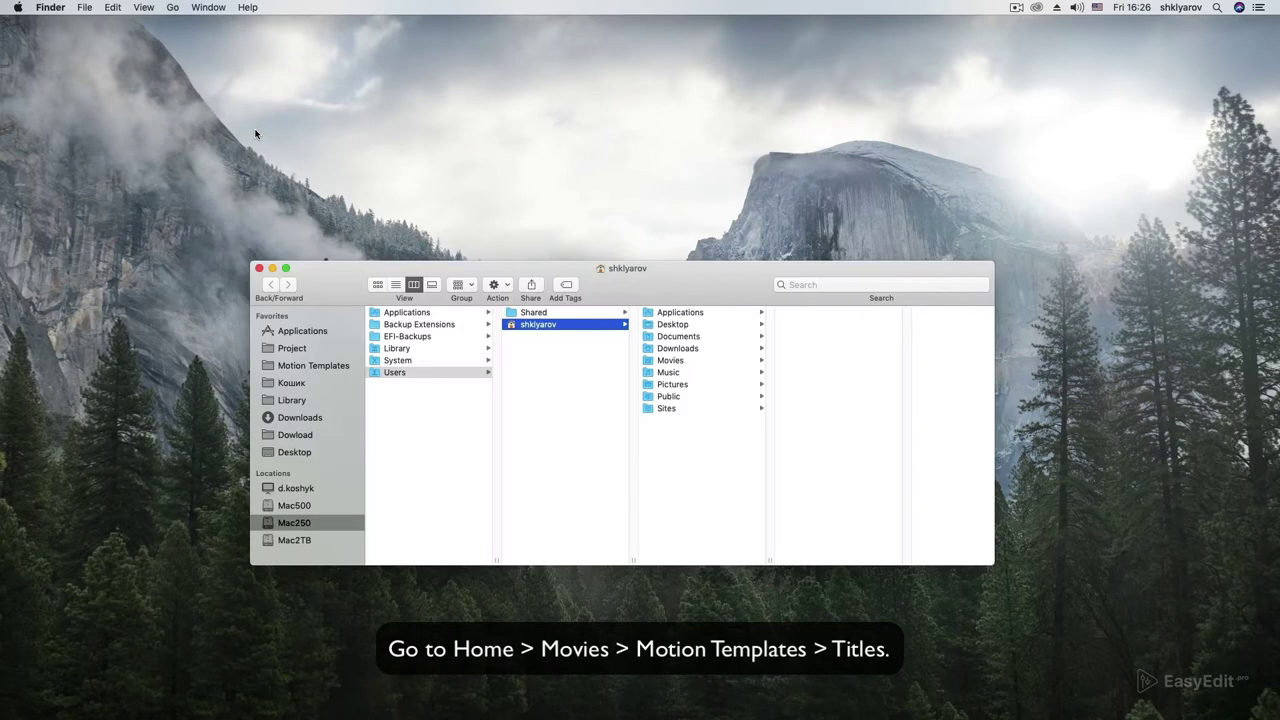
pyautogui.click(684, 361)
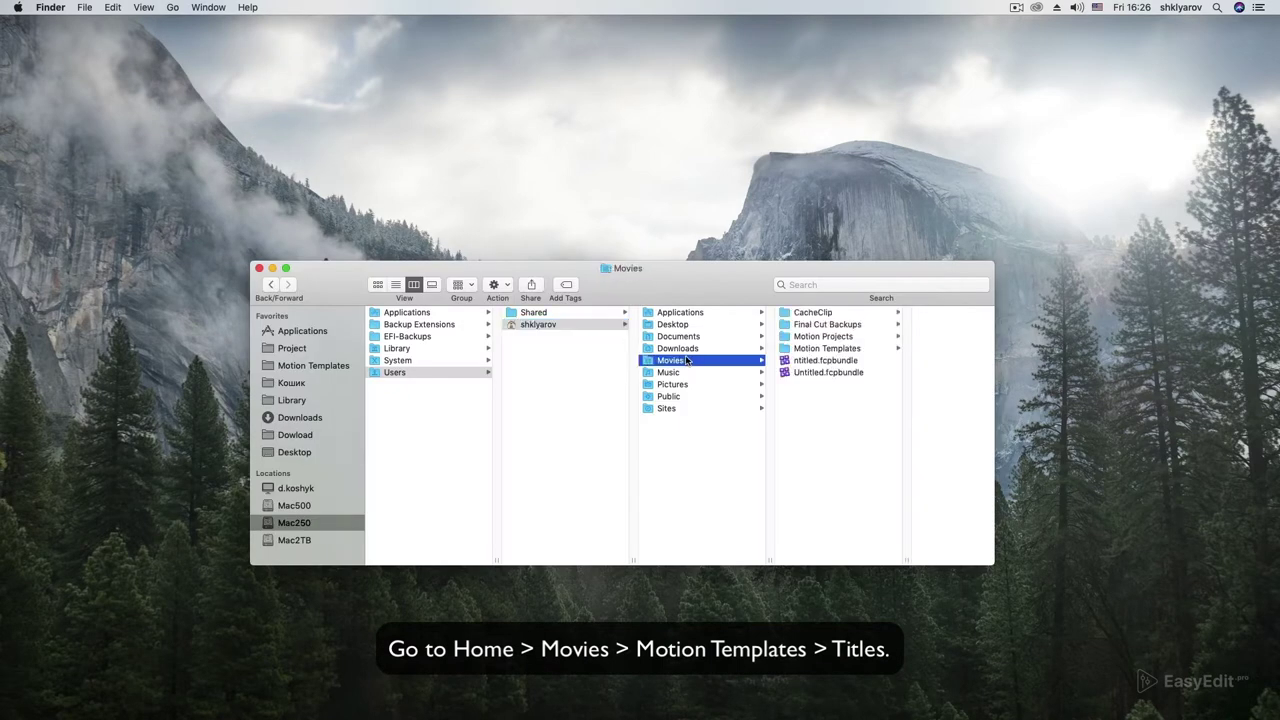
pyautogui.click(816, 349)
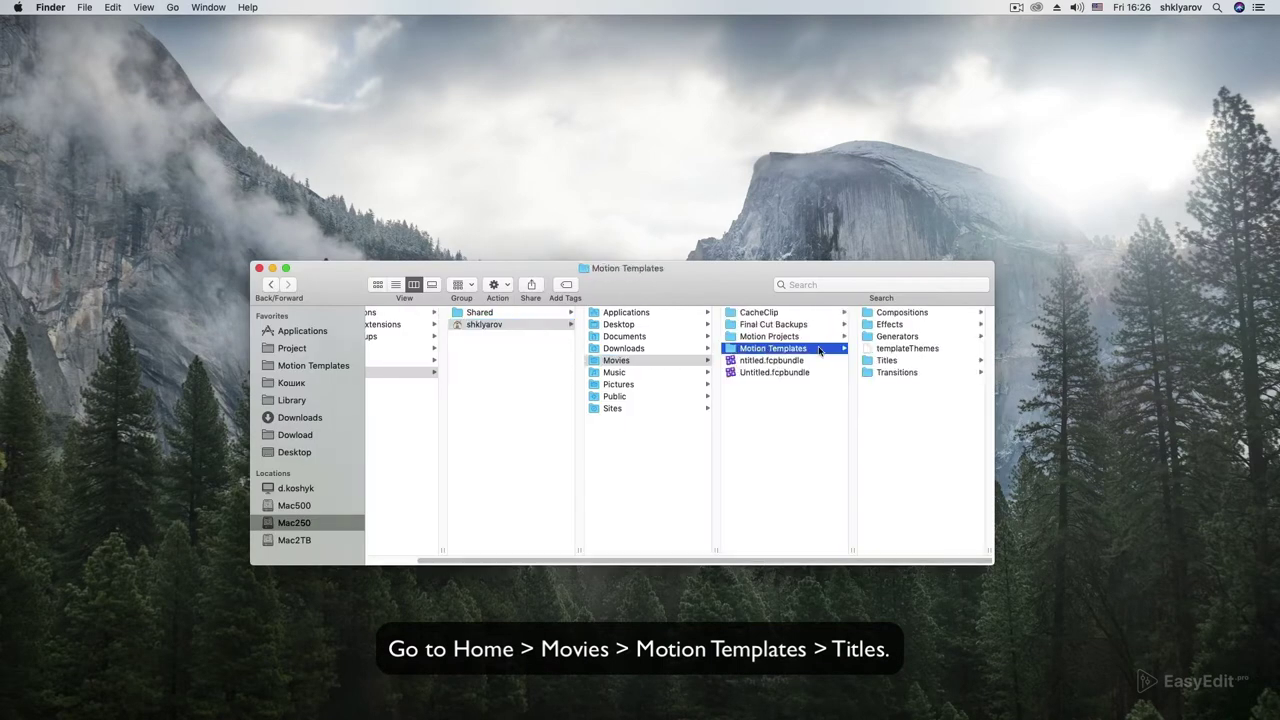
pyautogui.click(905, 362)
pyautogui.moveTo(731, 278); pyautogui.dragTo(577, 103)
# - Copy the Easyedit - Insta Stories FCPX v_7_0 folder from the extracted pack's 02_For_Final_Cut folder into the Titles folder
pyautogui.click(733, 412)
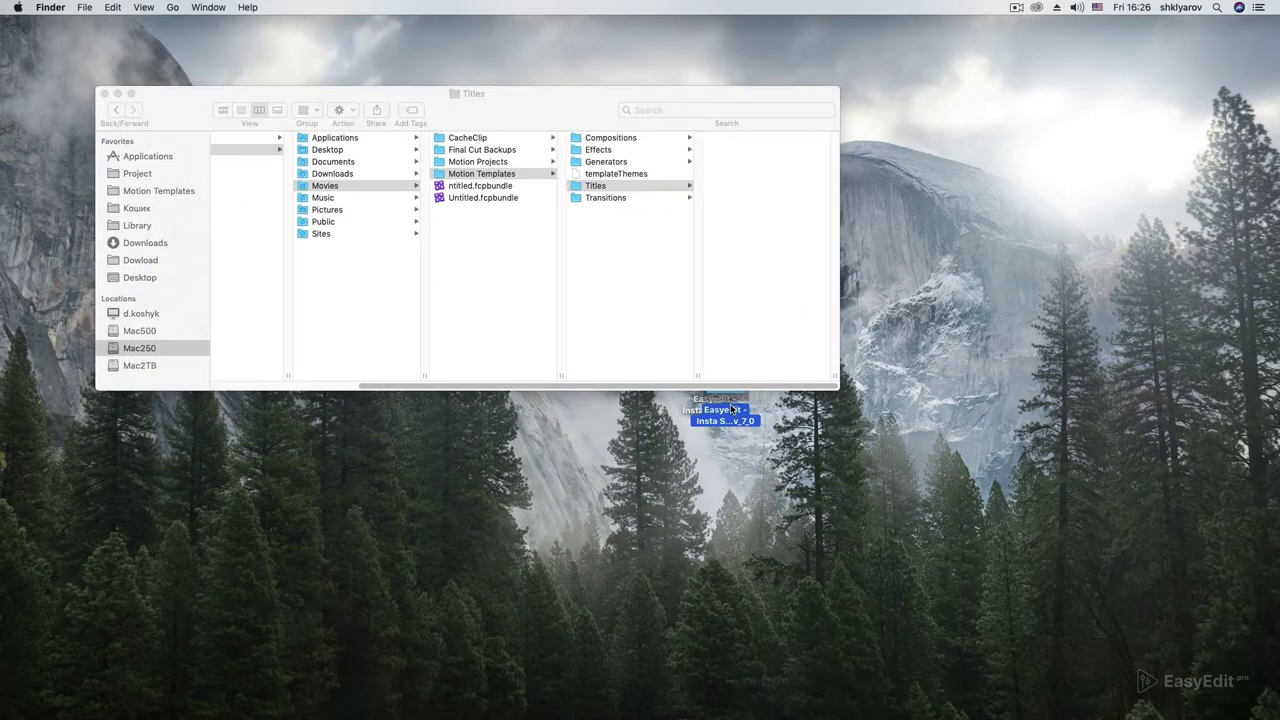
pyautogui.doubleClick(731, 410)
pyautogui.moveTo(391, 109); pyautogui.dragTo(432, 260)
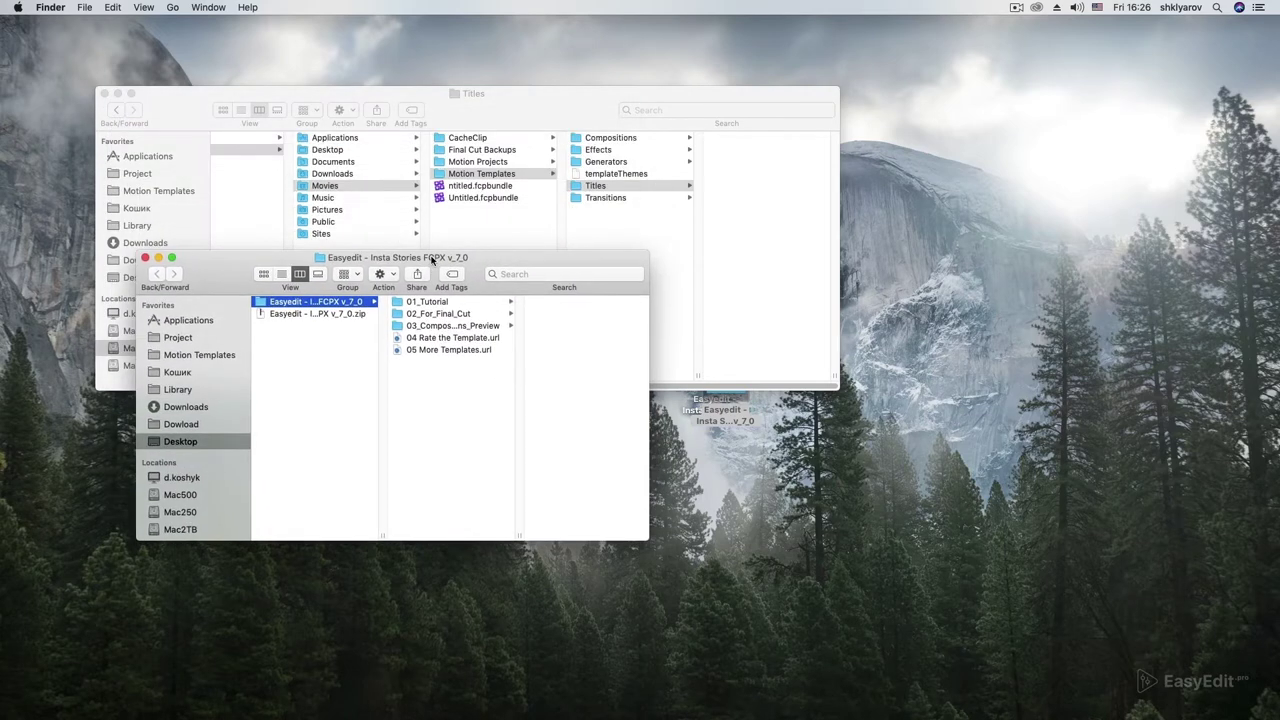
pyautogui.click(468, 314)
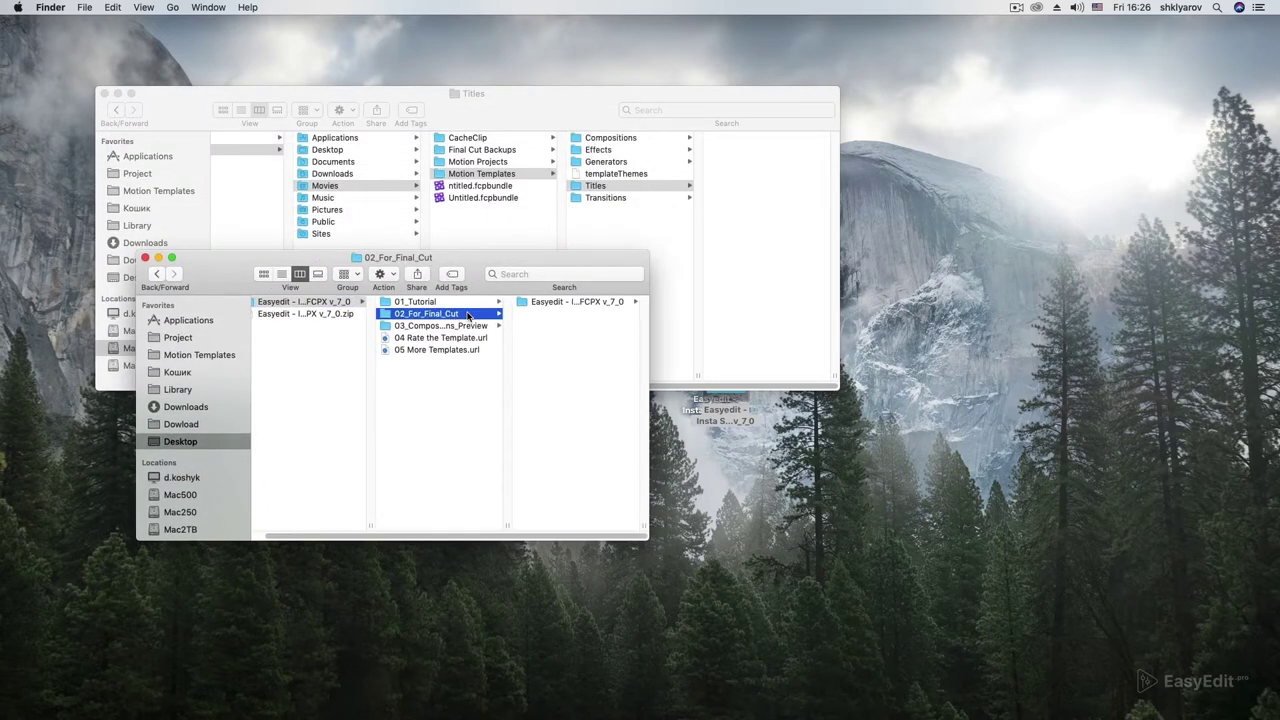
pyautogui.click(551, 302)
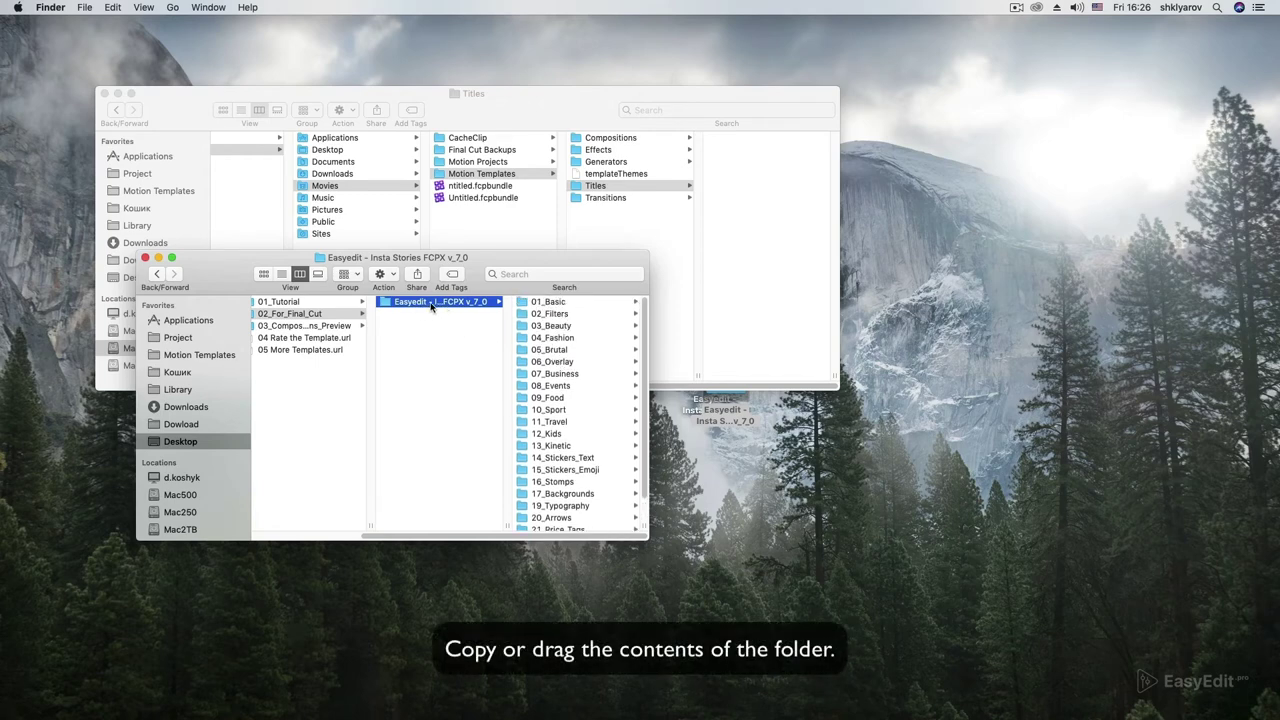
pyautogui.moveTo(432, 306); pyautogui.dragTo(741, 252)
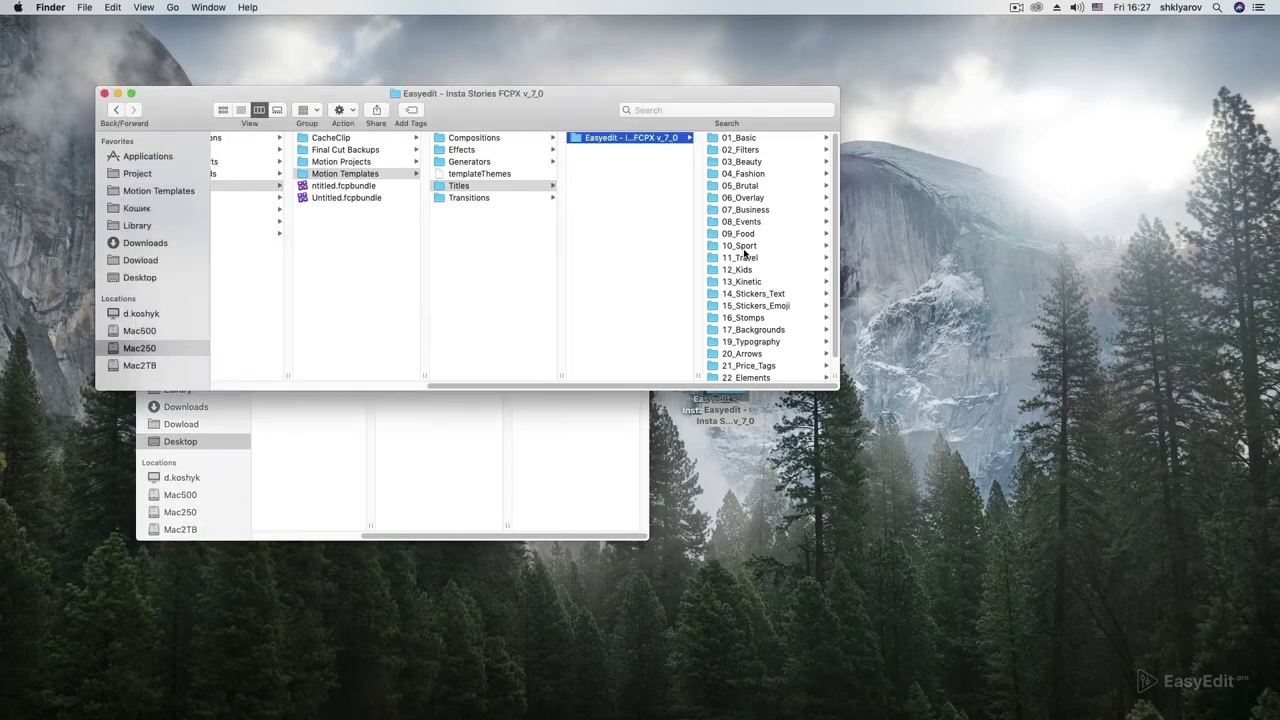
# - Move the nested Easyedit pack folder containing 01_Essential and 02_Seamless into the Transitions folder, and close both Finder windows
pyautogui.click(764, 375)
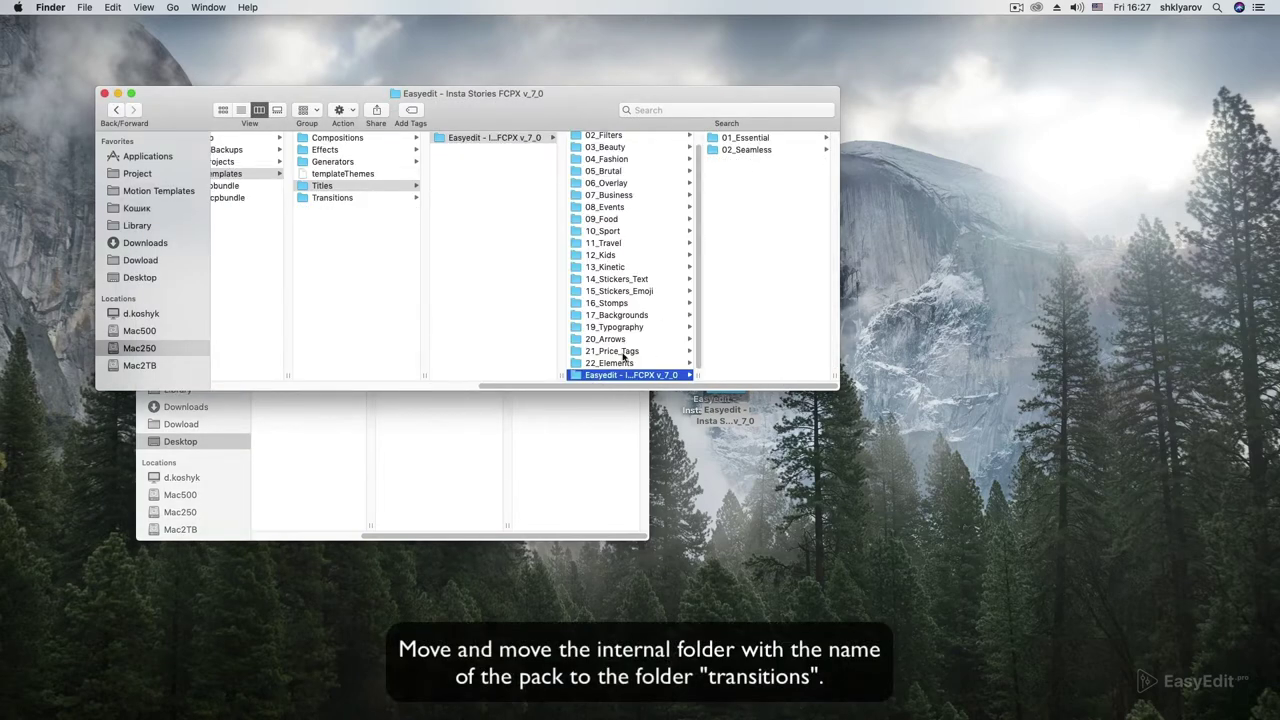
pyautogui.moveTo(610, 377); pyautogui.dragTo(325, 200)
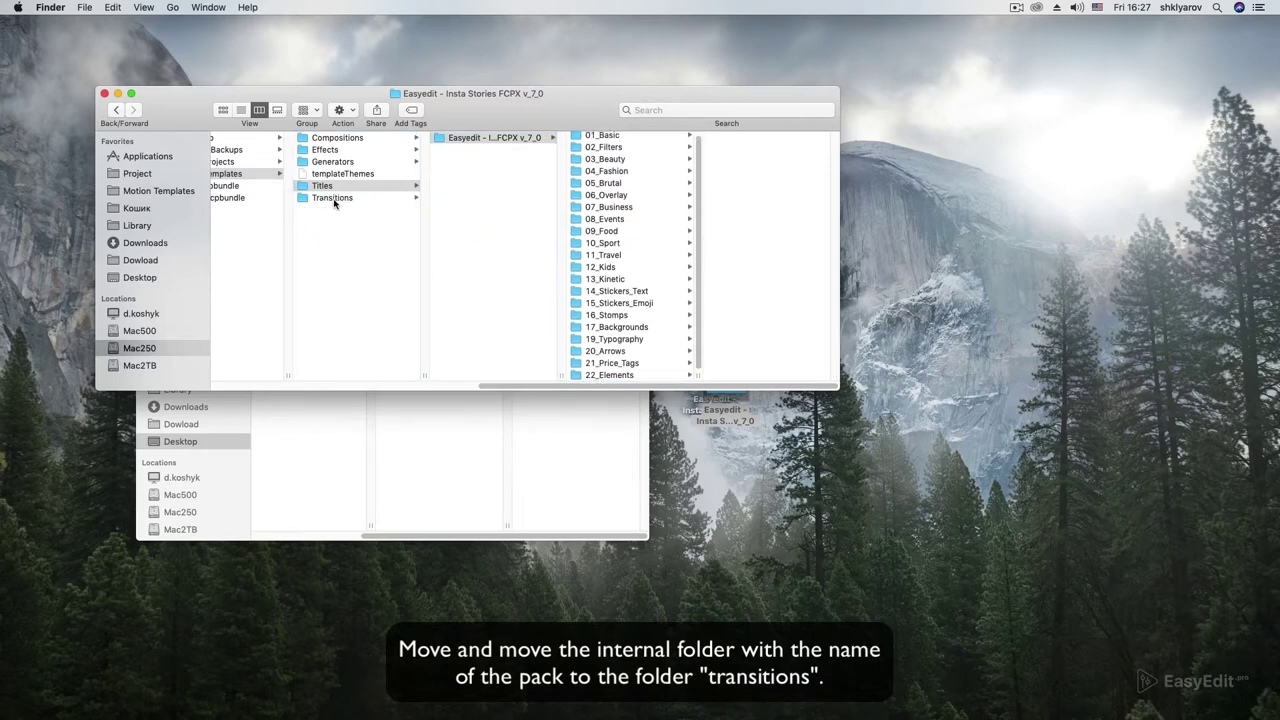
pyautogui.click(334, 203)
pyautogui.click(380, 186)
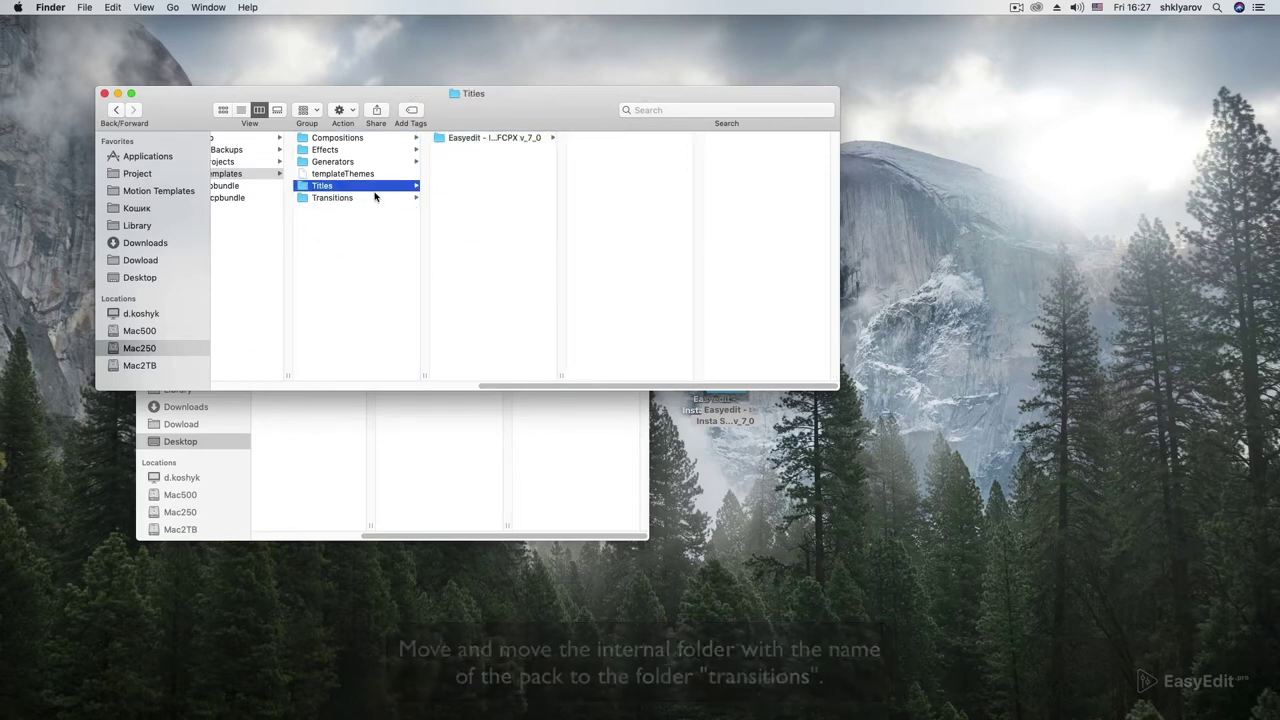
pyautogui.click(376, 196)
pyautogui.click(377, 184)
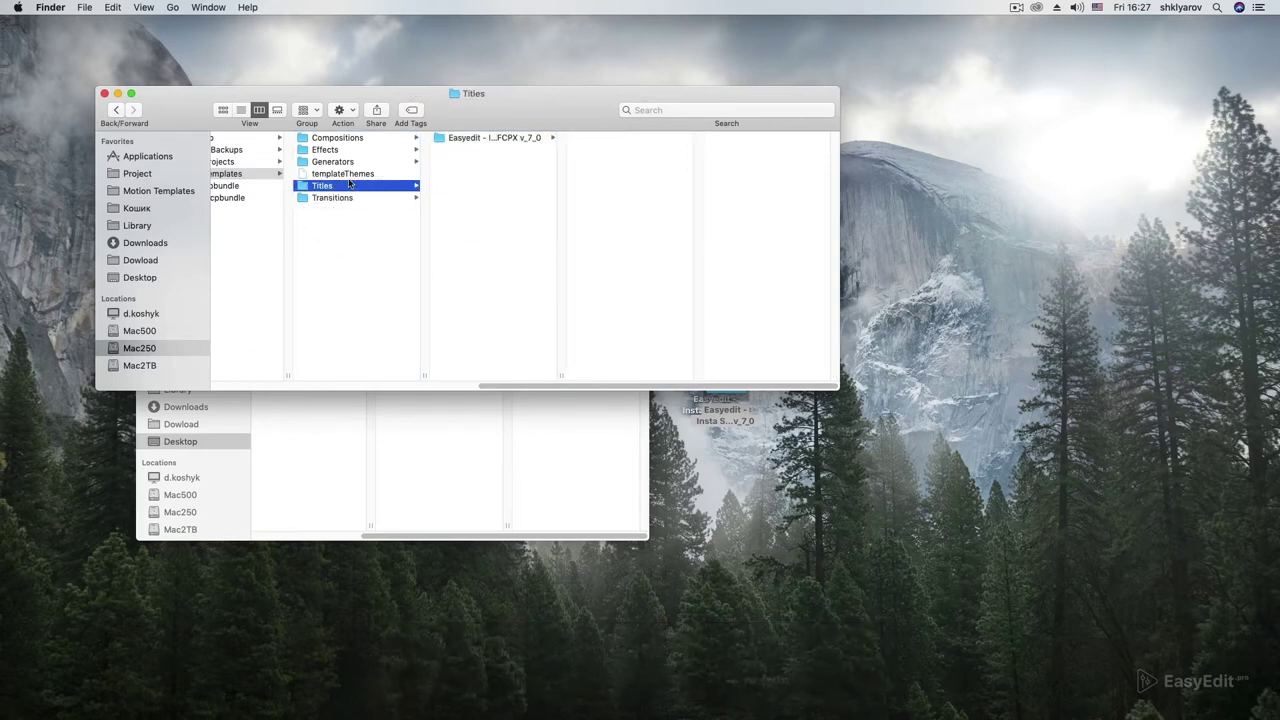
pyautogui.click(104, 93)
pyautogui.click(145, 258)
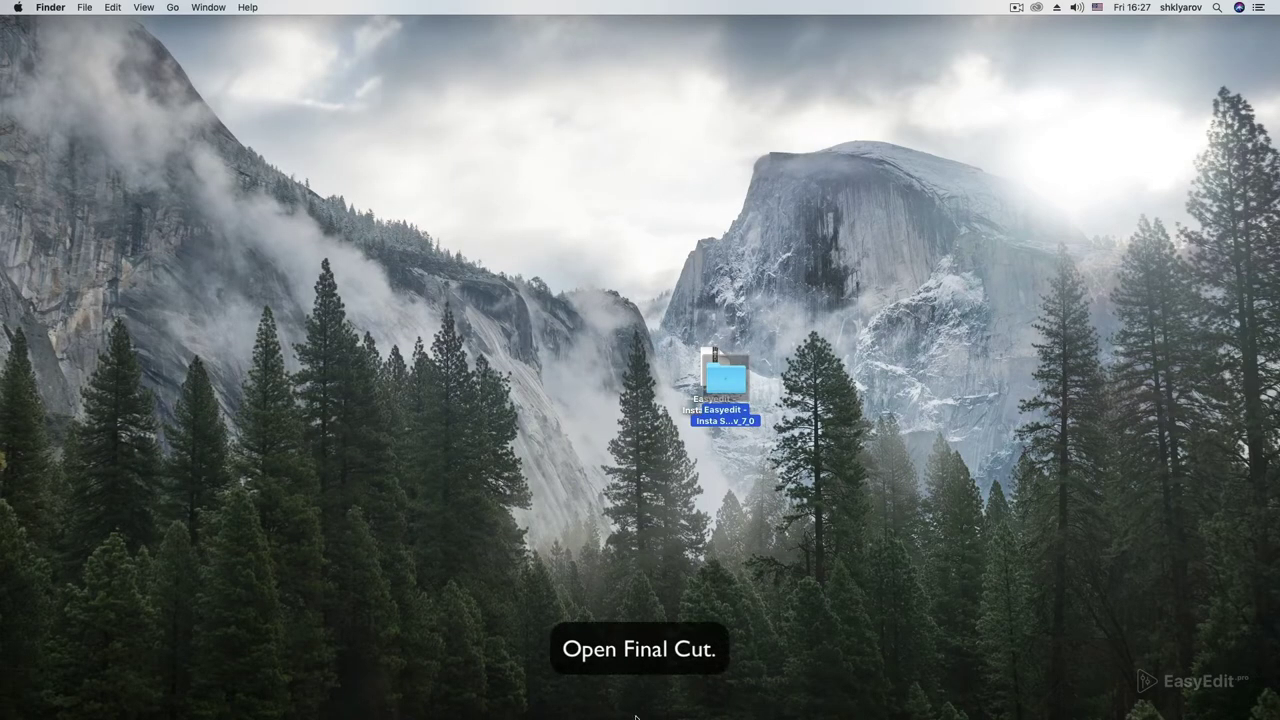
# - Switch to Final Cut Pro and browse the templates in the Easyedit FCPX_7_0 titles category
pyautogui.moveTo(788, 716)
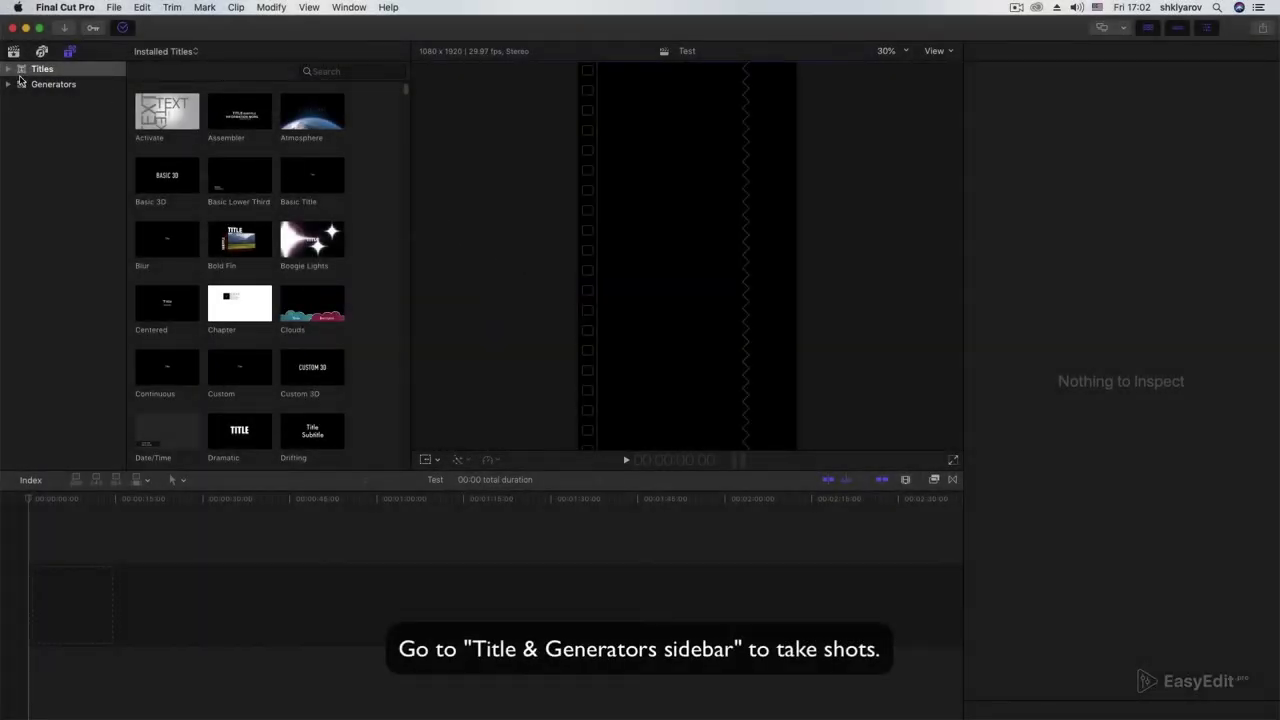
pyautogui.click(8, 69)
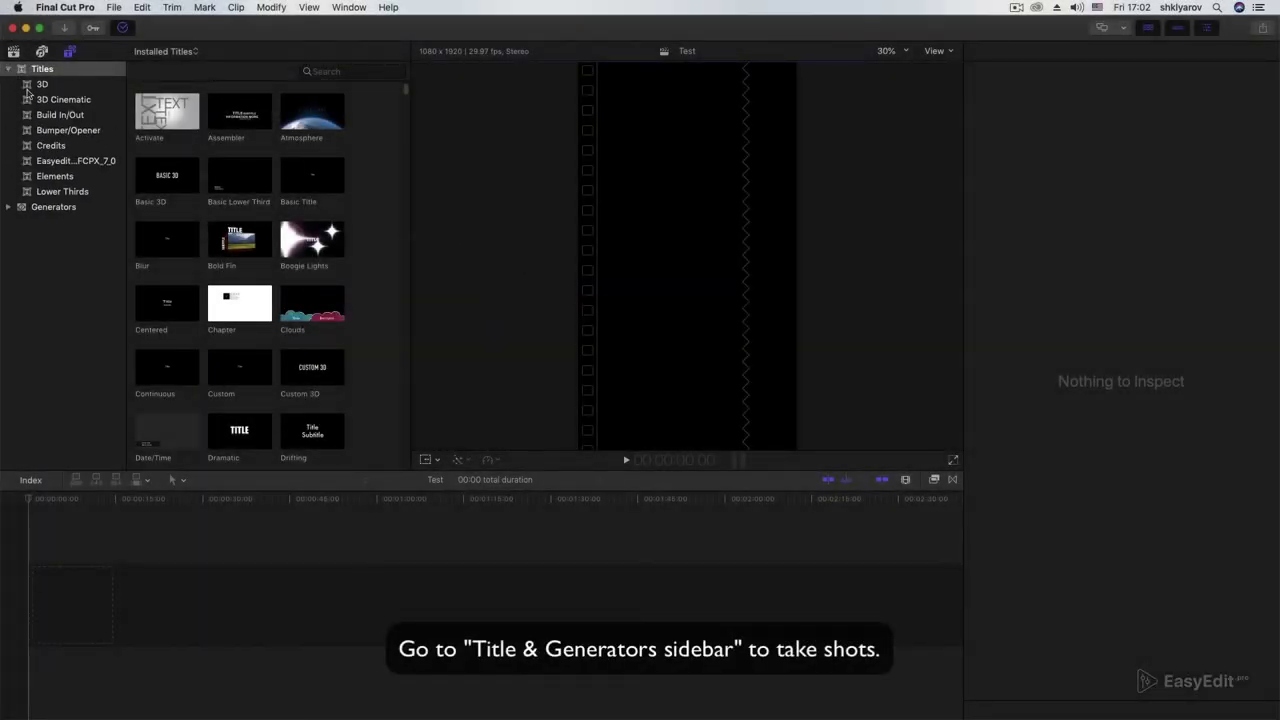
pyautogui.click(87, 161)
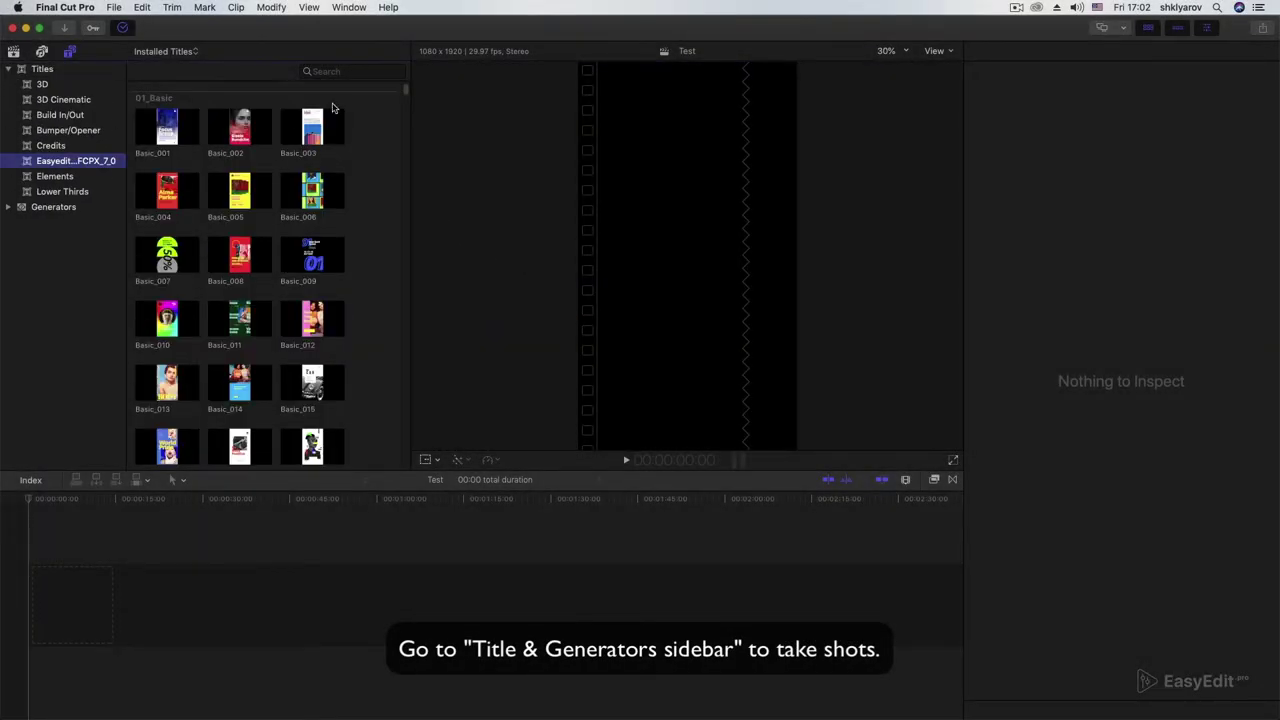
pyautogui.scroll(-15, 405, 91)
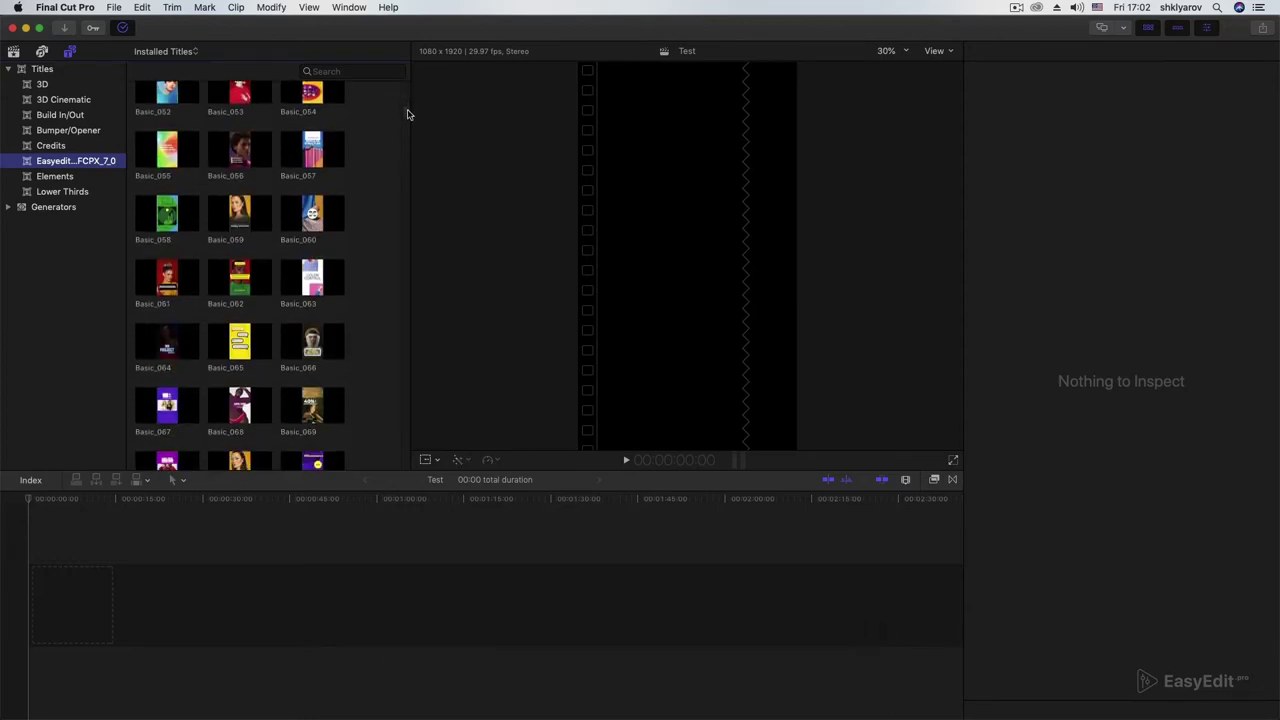
pyautogui.scroll(-20, 408, 120)
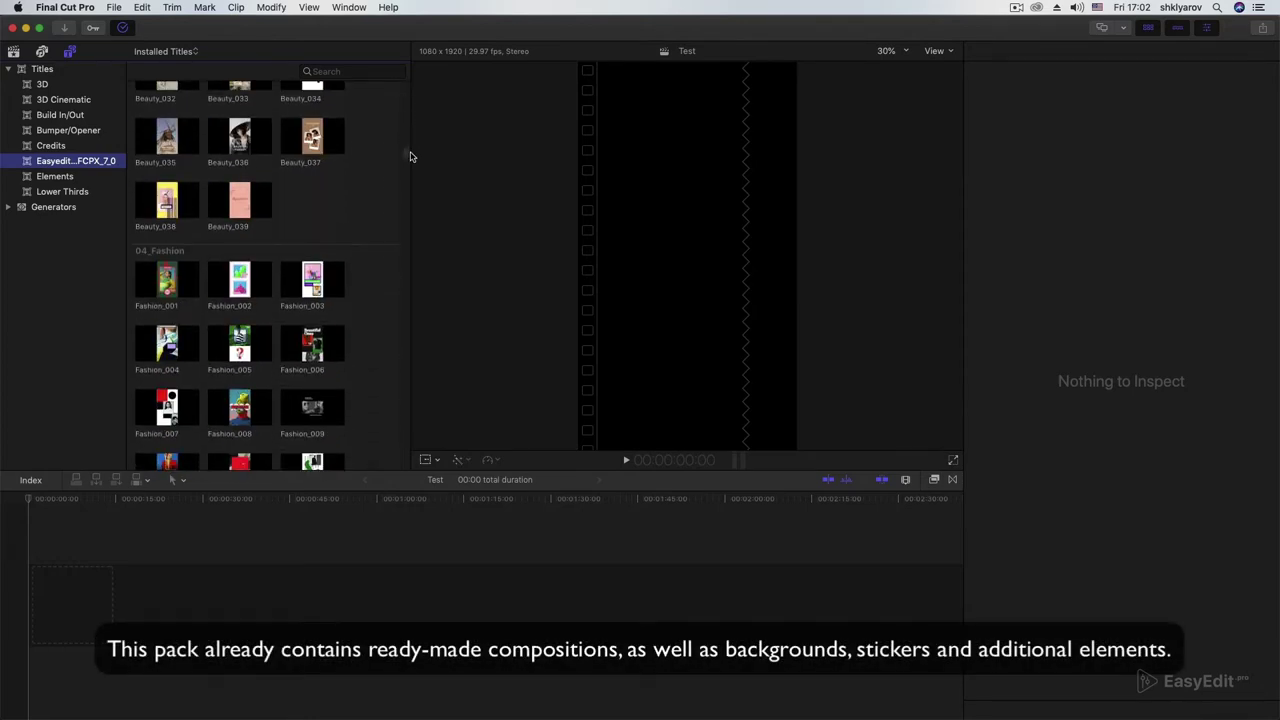
pyautogui.scroll(-15, 410, 160)
# - Add the Basic_004 title from the 01_Basic group to the timeline
pyautogui.moveTo(411, 179); pyautogui.dragTo(409, 88)
pyautogui.click(167, 192)
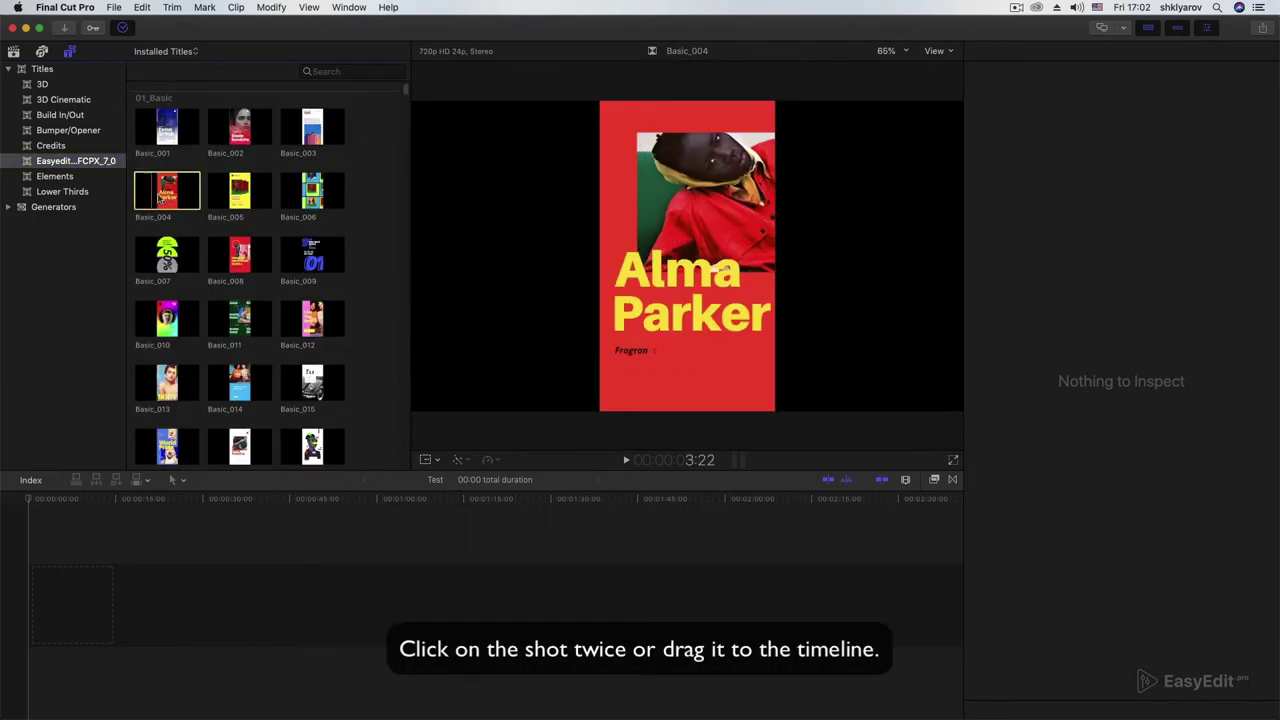
pyautogui.doubleClick(163, 197)
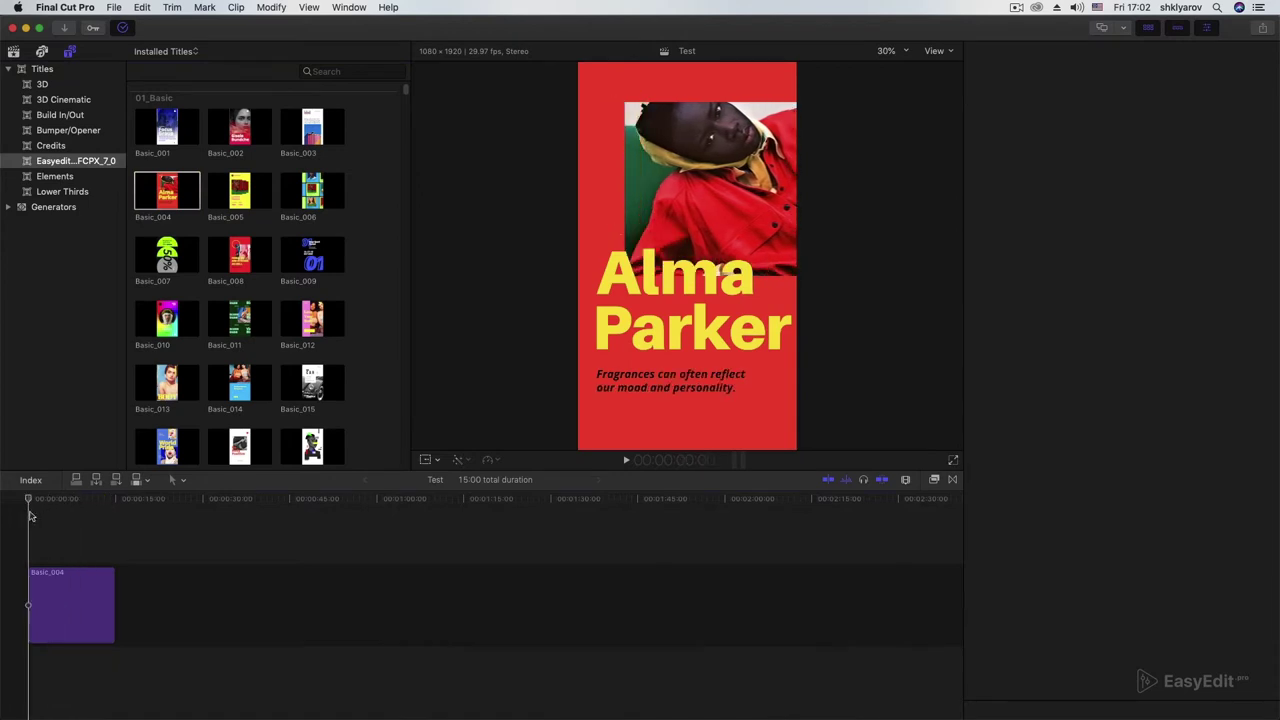
# - Replace the first line of the title's large yellow heading with "Your"
pyautogui.click(66, 598)
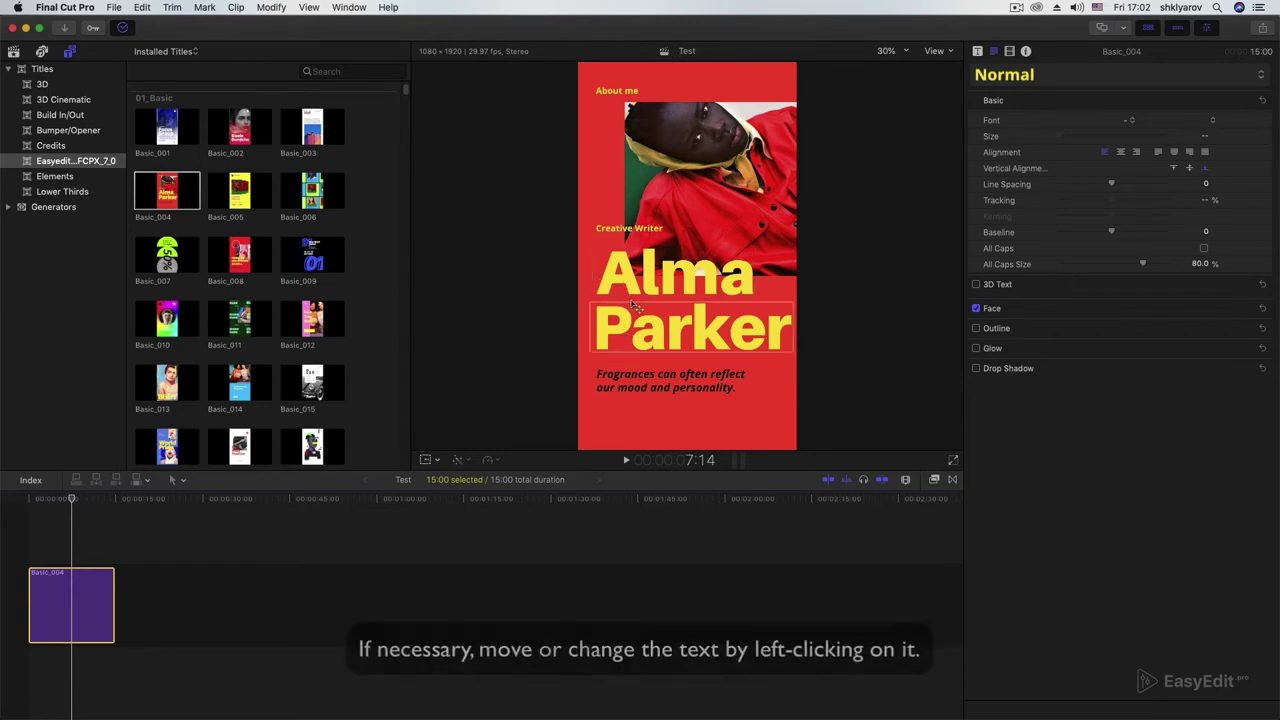
pyautogui.click(632, 288)
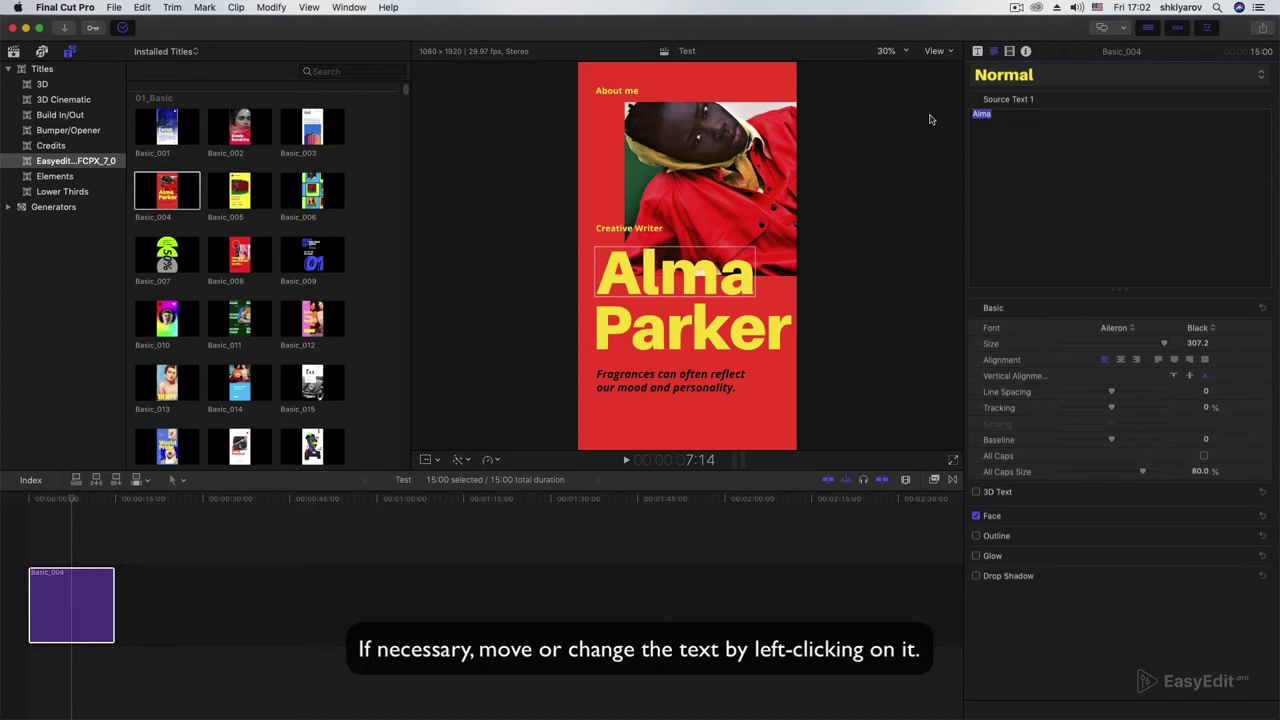
pyautogui.write('your')
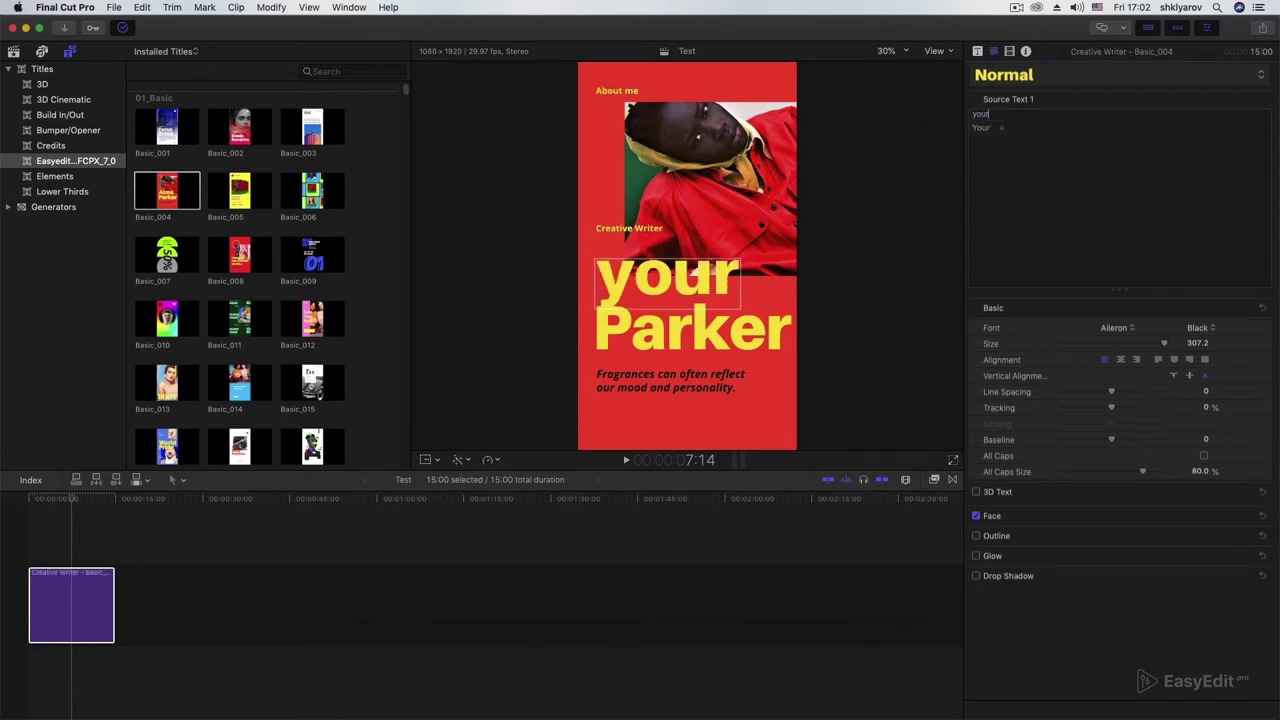
# - Set the font of the "Your" heading line to Alannah
pyautogui.click(1134, 330)
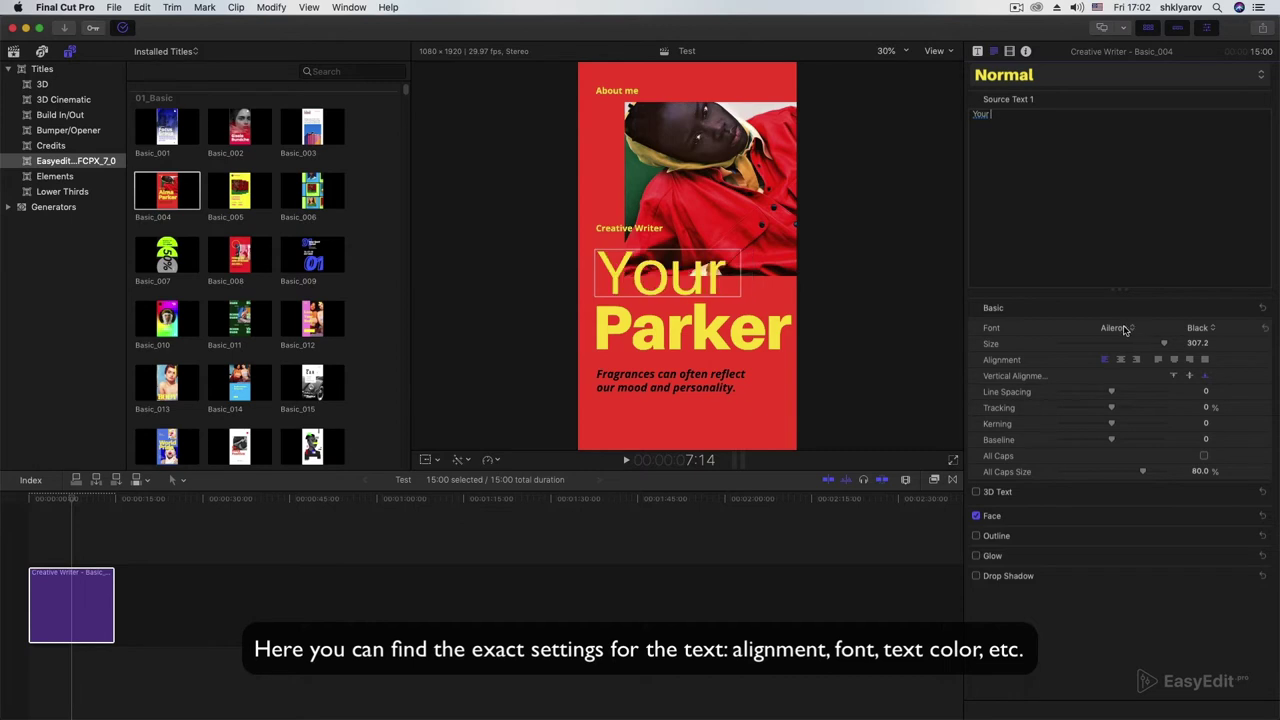
pyautogui.click(1124, 330)
pyautogui.click(1135, 412)
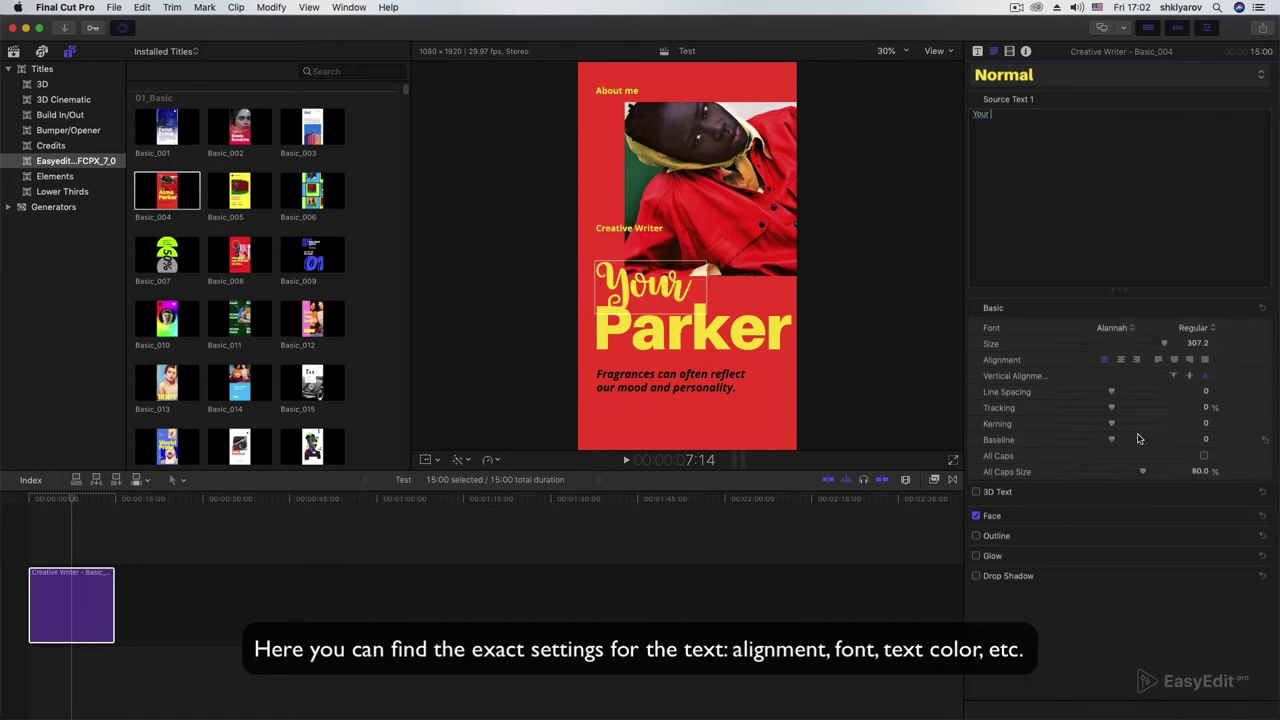
pyautogui.click(1117, 333)
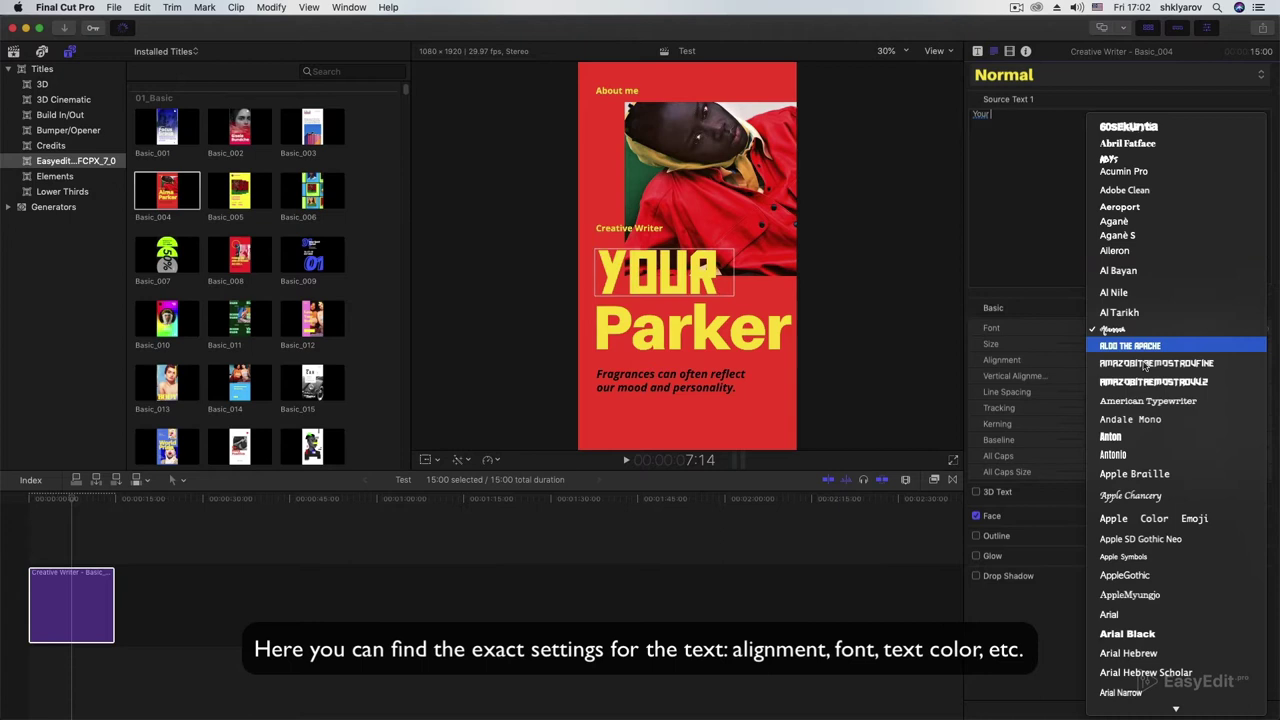
pyautogui.click(1140, 330)
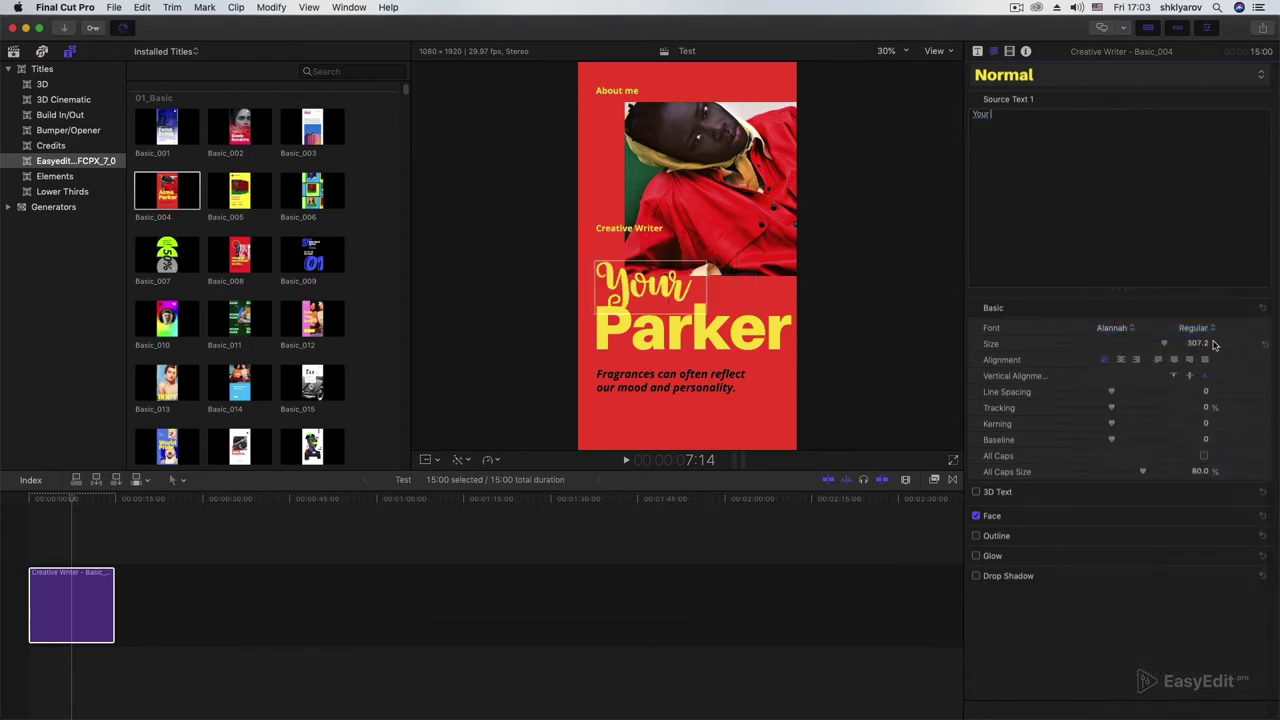
# - Try centre and right alignment and a smaller size on the "Your" line, restoring left alignment and undoing the size change
pyautogui.click(1207, 330)
pyautogui.click(1206, 332)
pyautogui.click(1121, 361)
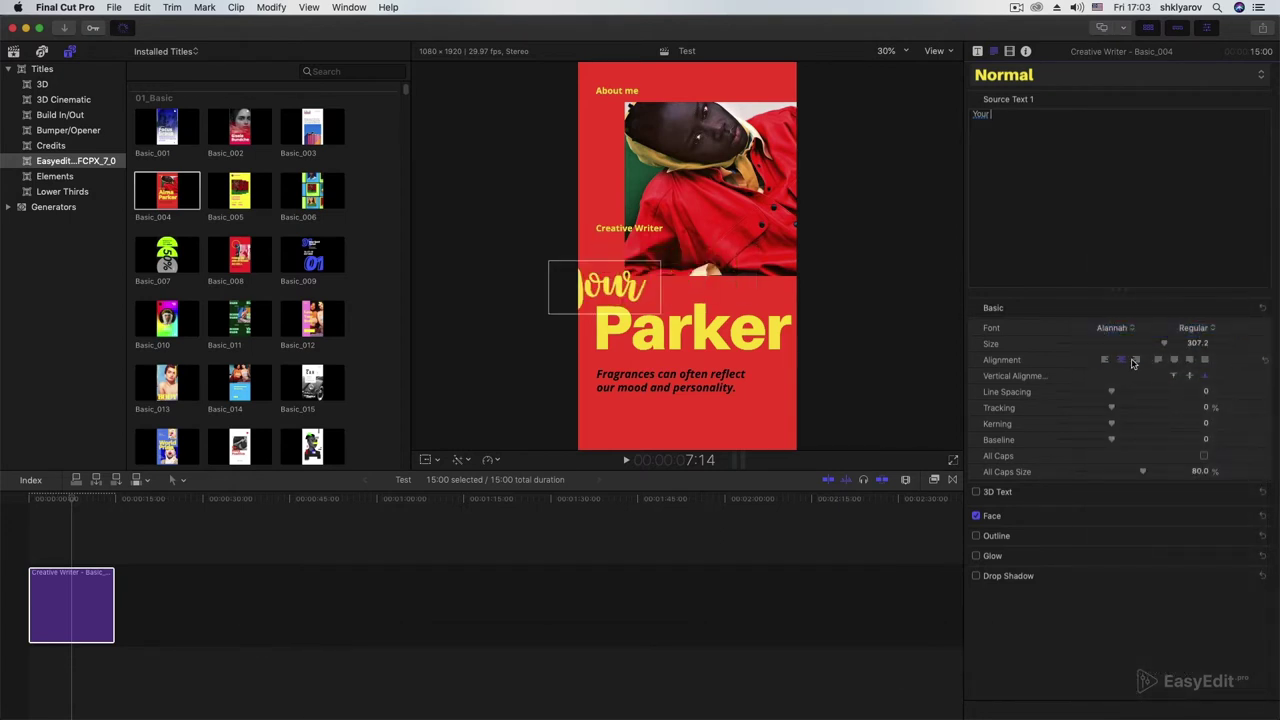
pyautogui.click(1136, 361)
pyautogui.click(1105, 361)
pyautogui.moveTo(1165, 344); pyautogui.dragTo(1139, 345)
pyautogui.press('super+z')
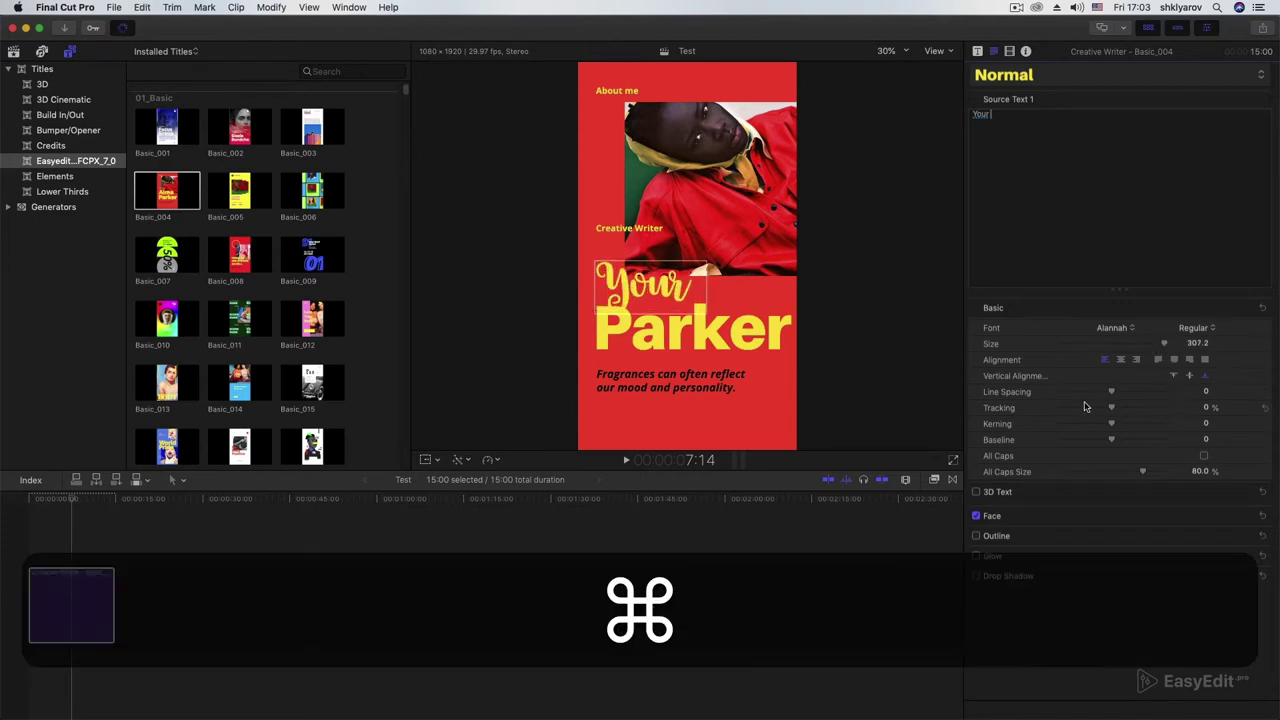
# - Show the heading's Face settings, and change Source Text 2 to "Text" in the title's published parameters
pyautogui.click(1246, 516)
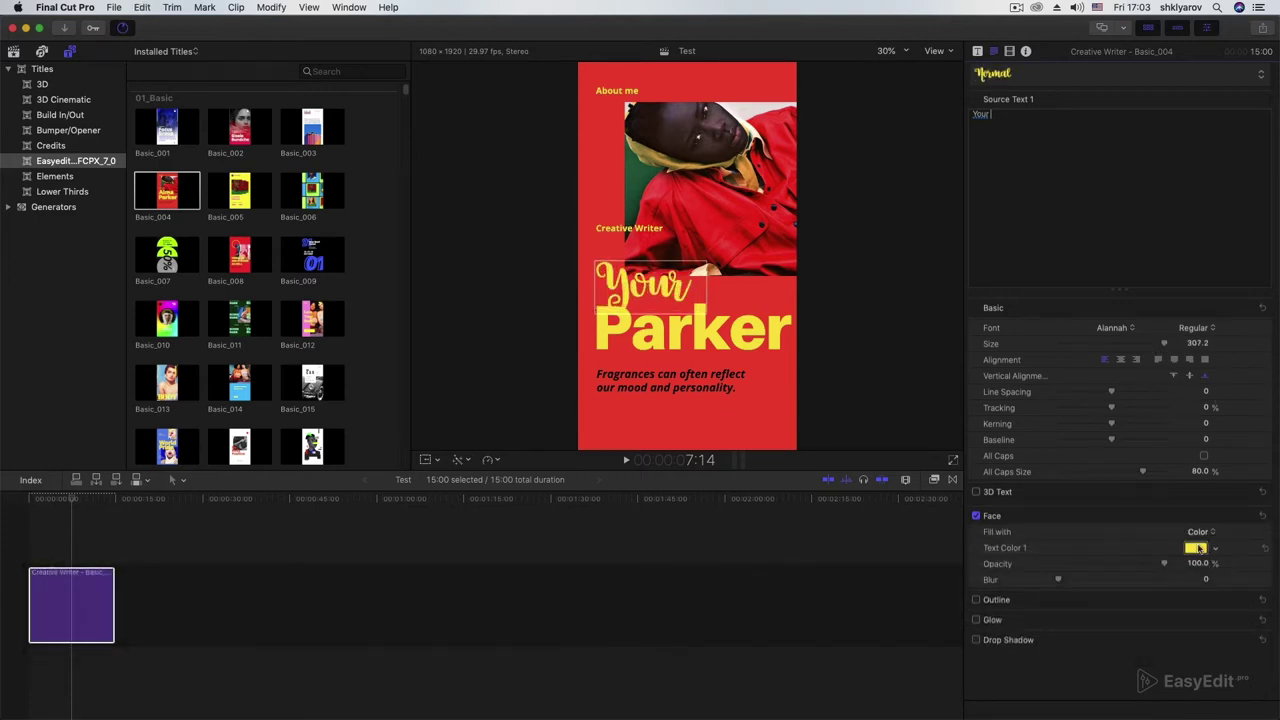
pyautogui.click(977, 52)
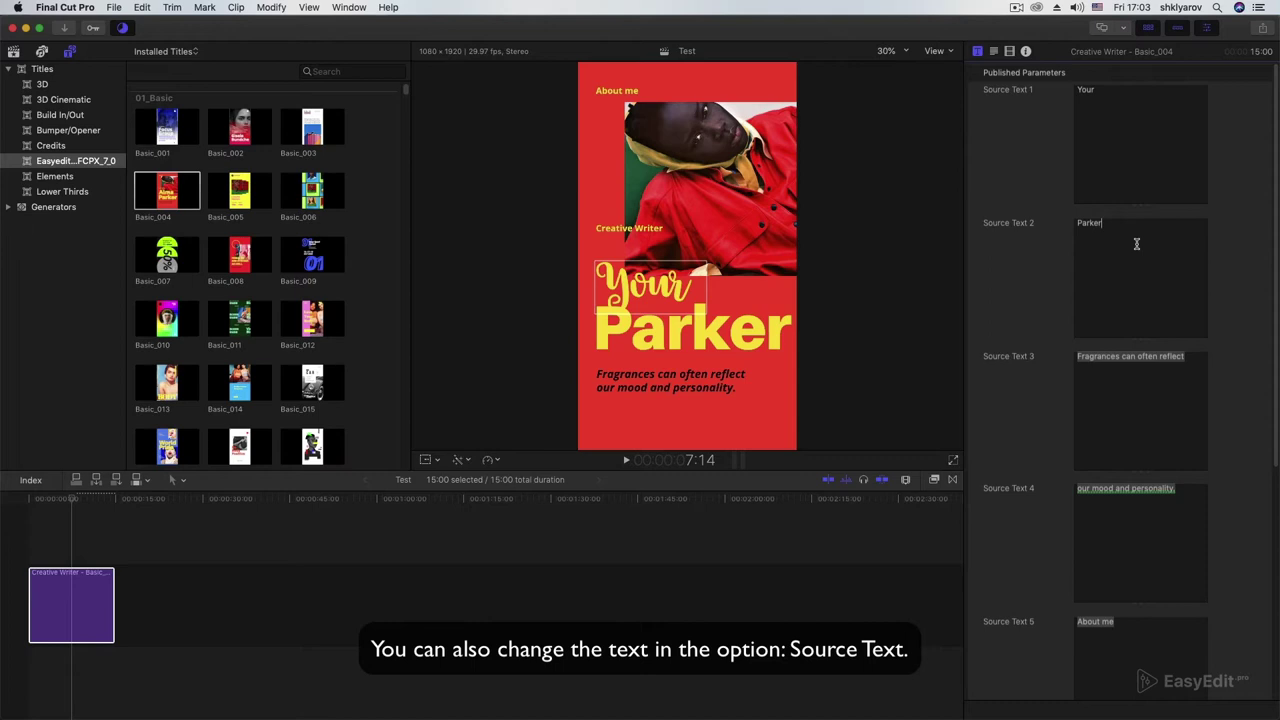
pyautogui.moveTo(1136, 244); pyautogui.dragTo(1008, 232)
pyautogui.write('te')
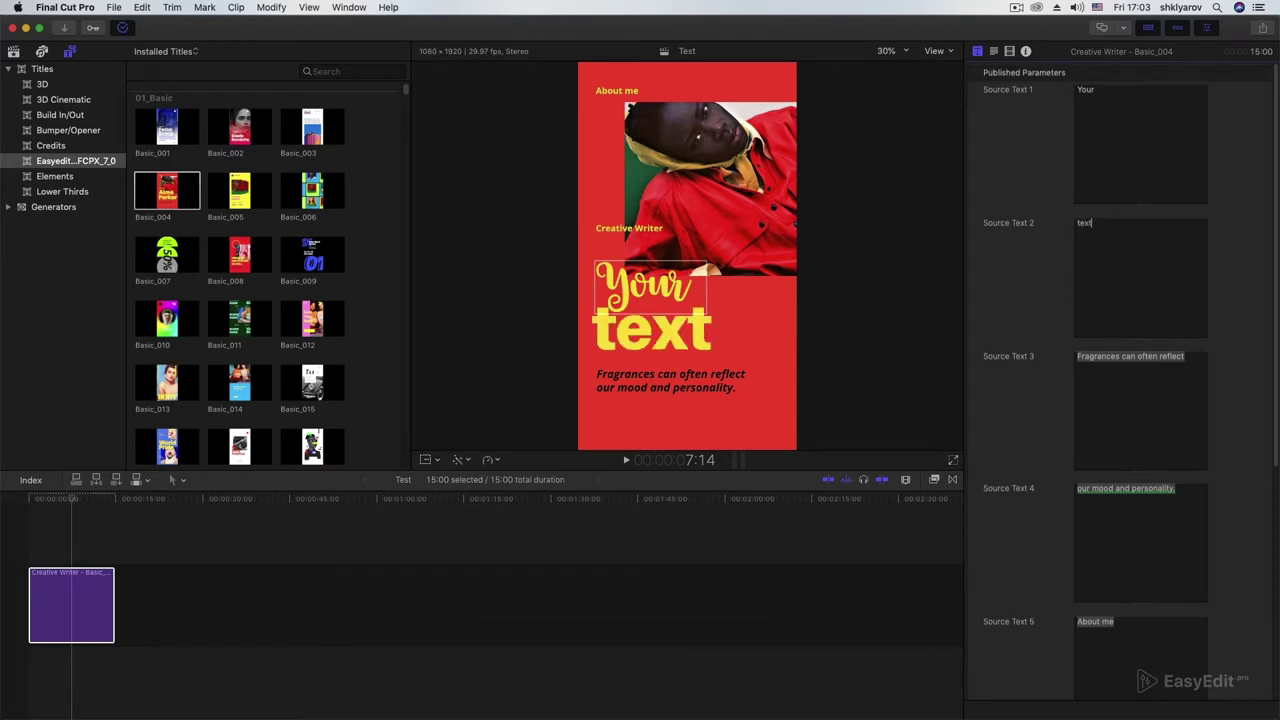
pyautogui.write('xt')
# - Replace the text in Source Text 3 with "Here"
pyautogui.click(1120, 368)
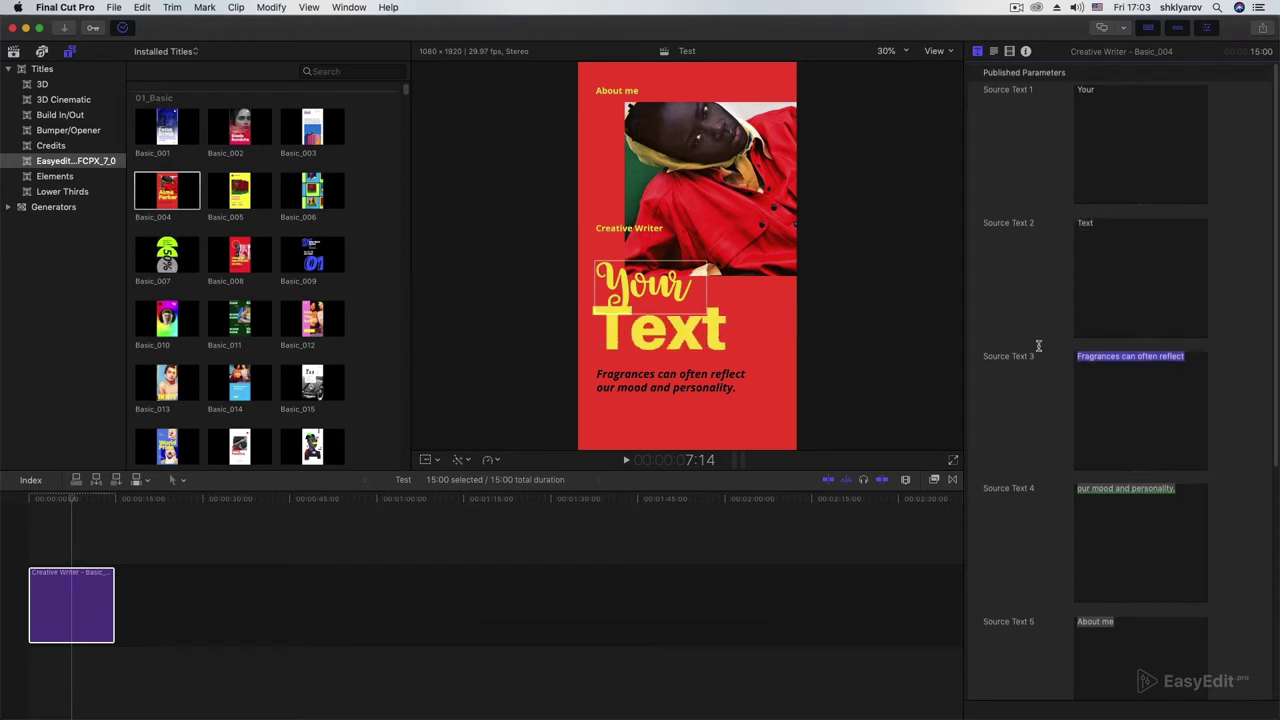
pyautogui.write('he')
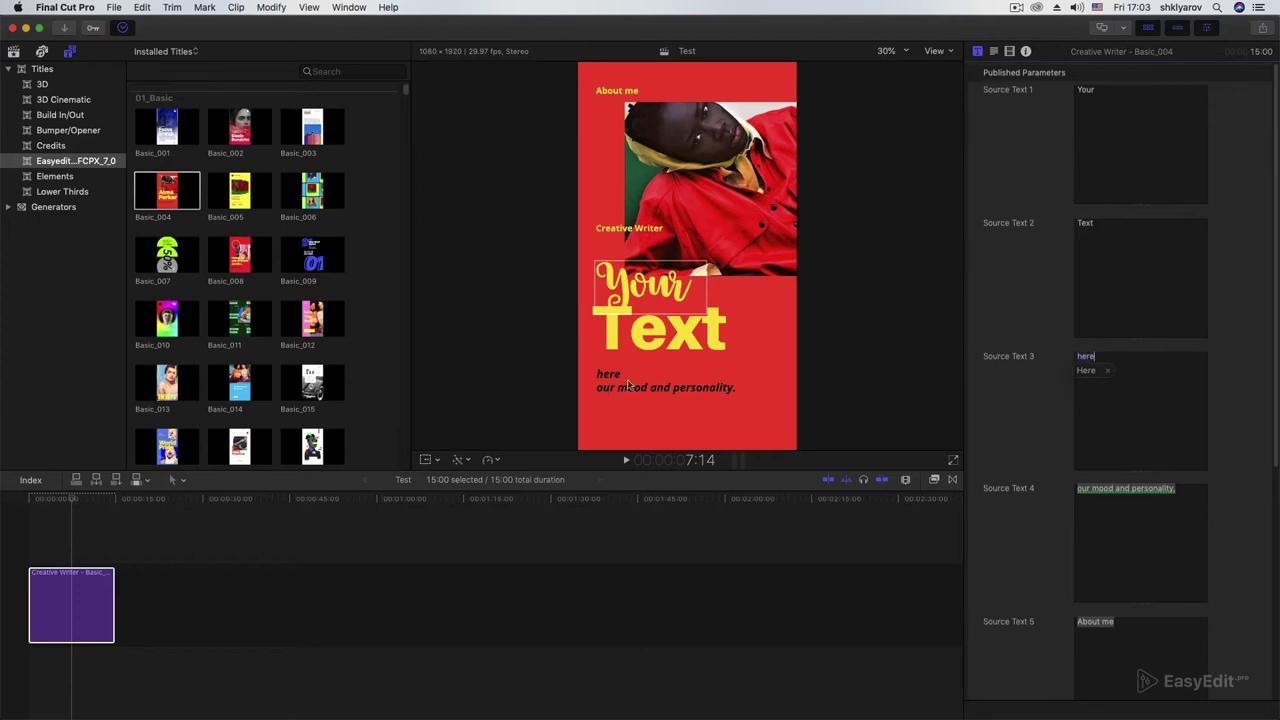
pyautogui.write('re')
# - Try several pencil colours for Text Color 1 and set it to Snow
pyautogui.scroll(-5, 1243, 292)
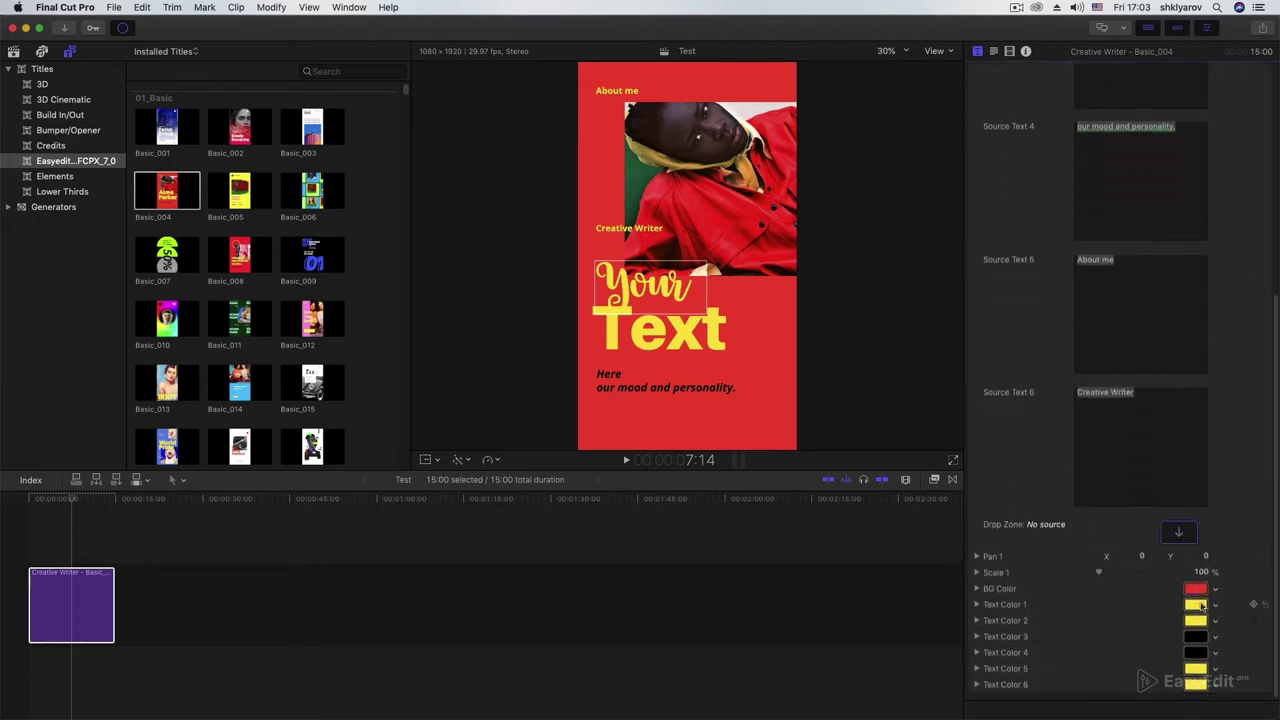
pyautogui.click(1197, 606)
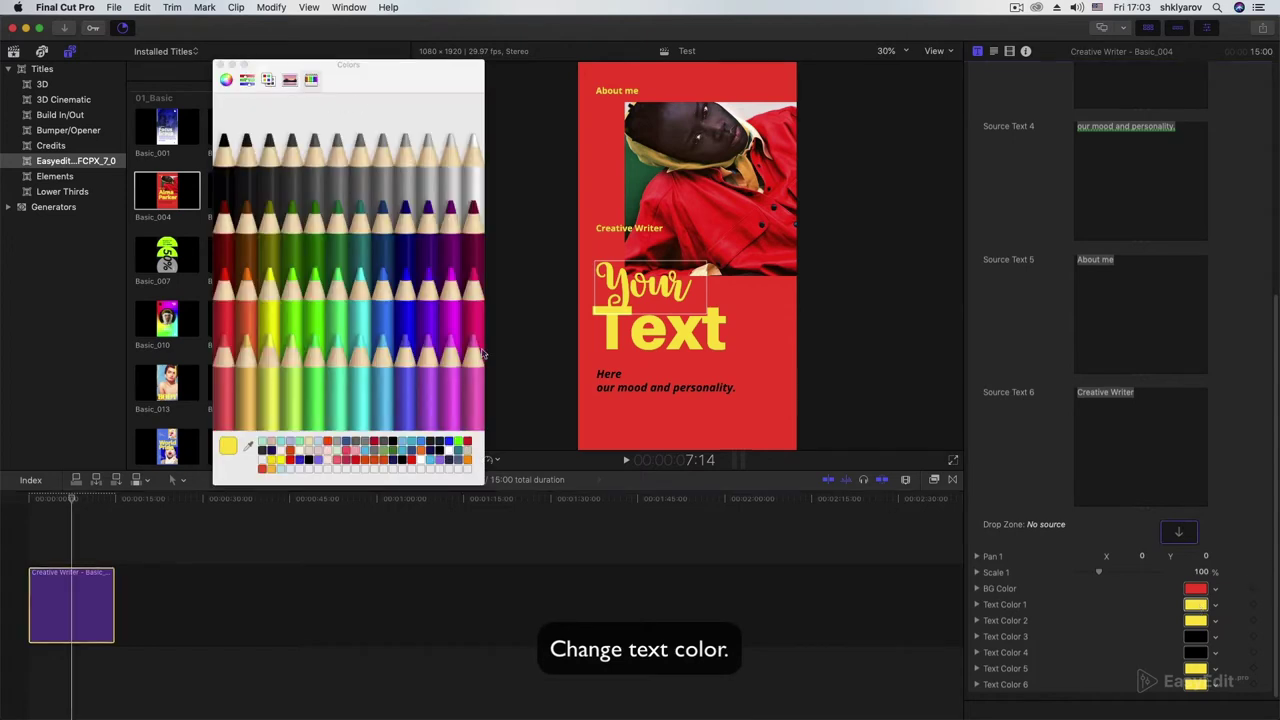
pyautogui.click(383, 285)
pyautogui.click(360, 350)
pyautogui.click(418, 399)
pyautogui.click(272, 322)
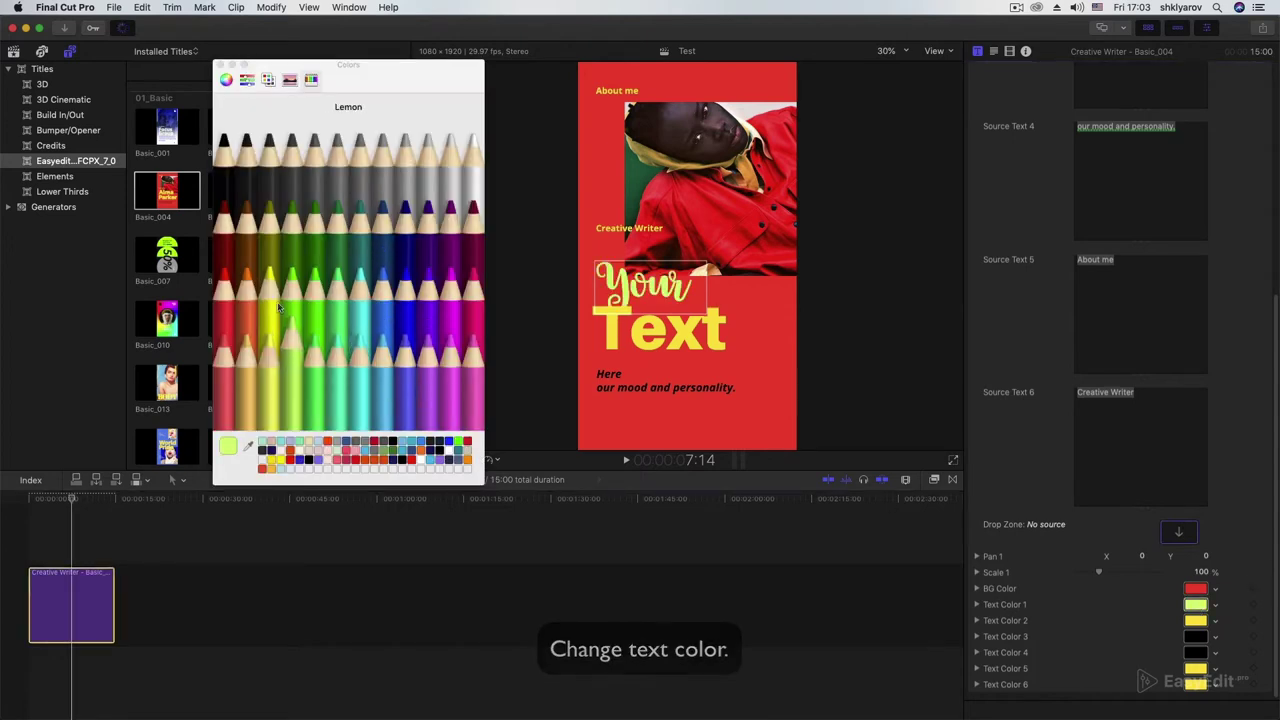
pyautogui.click(248, 310)
pyautogui.click(230, 318)
pyautogui.click(476, 185)
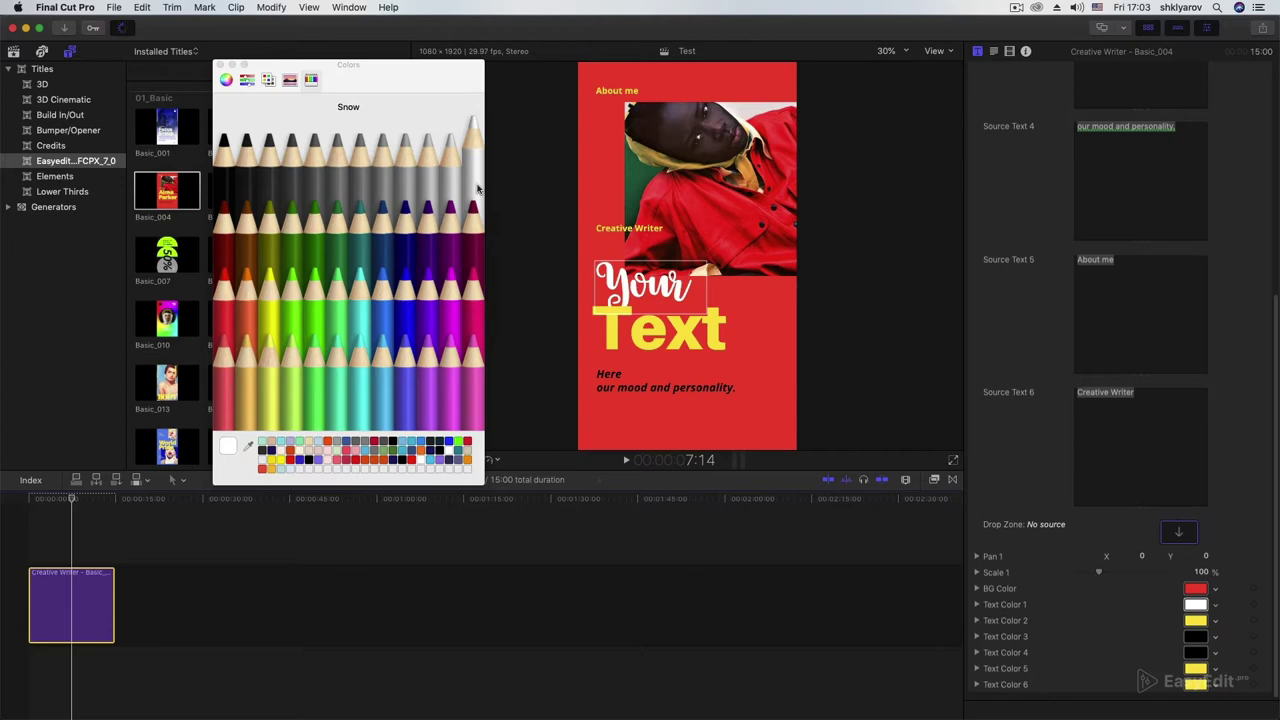
# - Set Text Color 2 to Snow and close the colour picker
pyautogui.click(1197, 621)
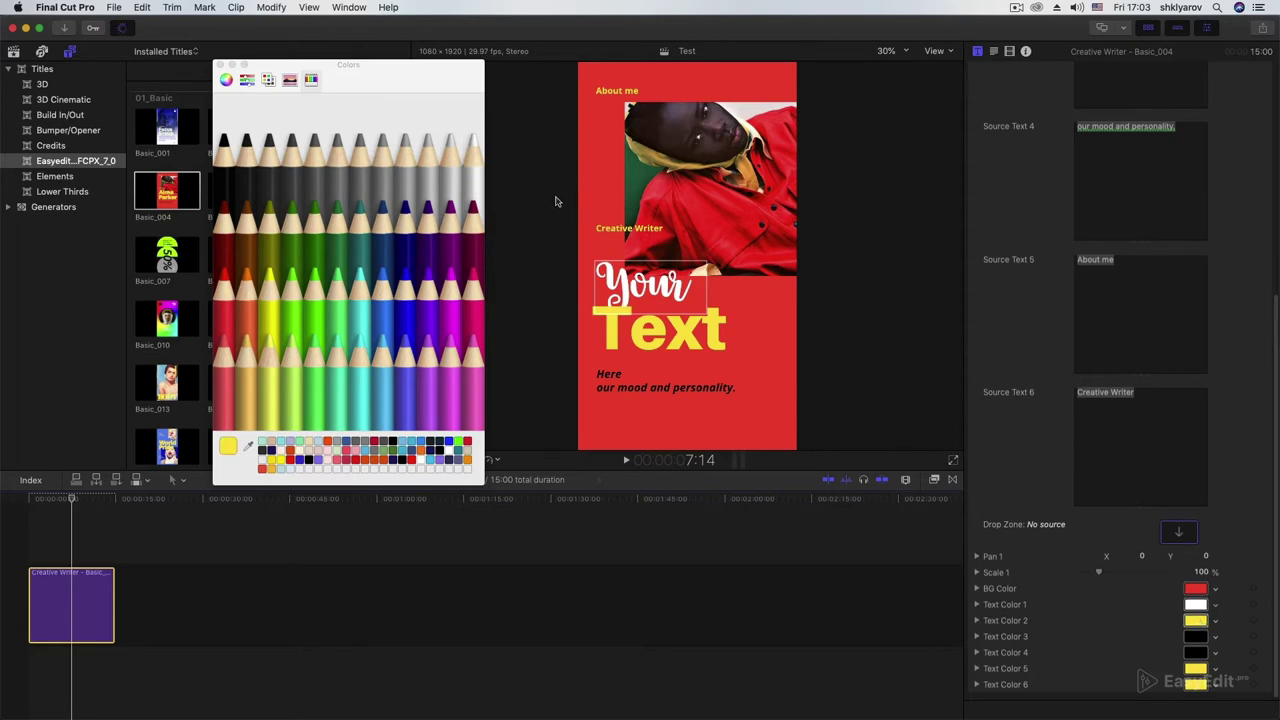
pyautogui.click(476, 178)
pyautogui.click(220, 66)
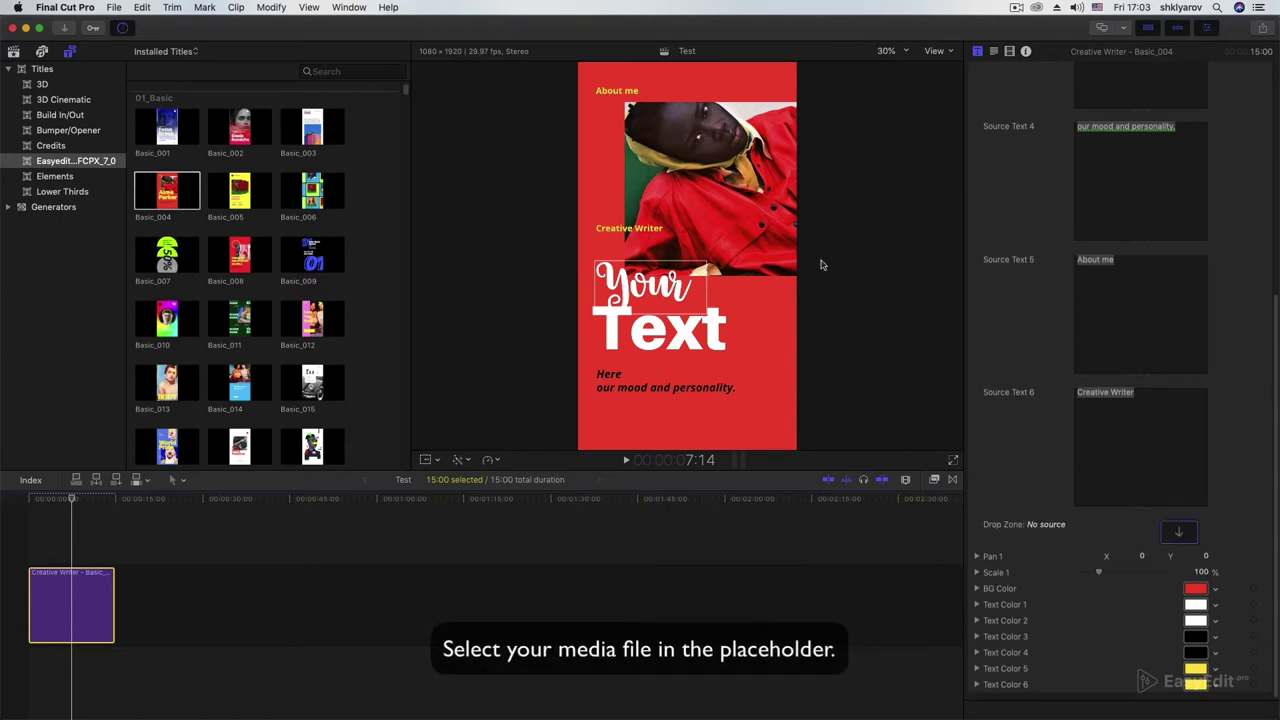
# - Fill the title's drop zone with the Fashion_022_IMG_4 clip from the library
pyautogui.click(1178, 531)
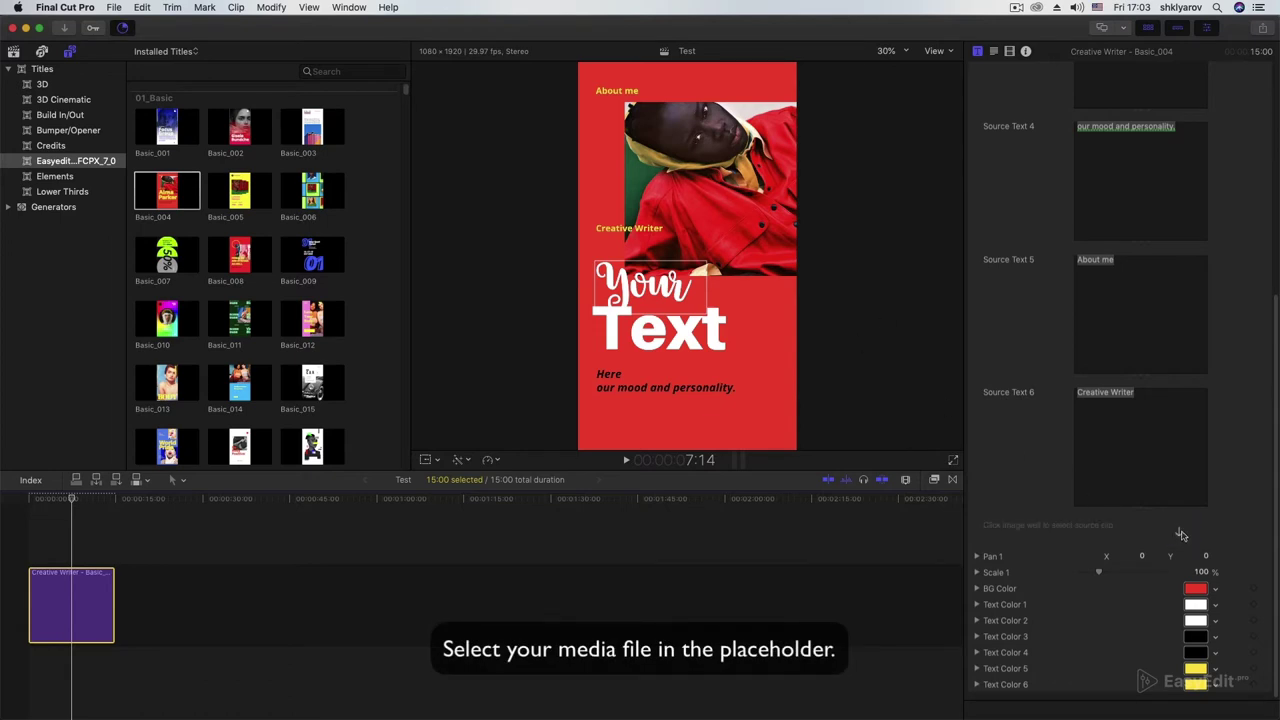
pyautogui.click(14, 52)
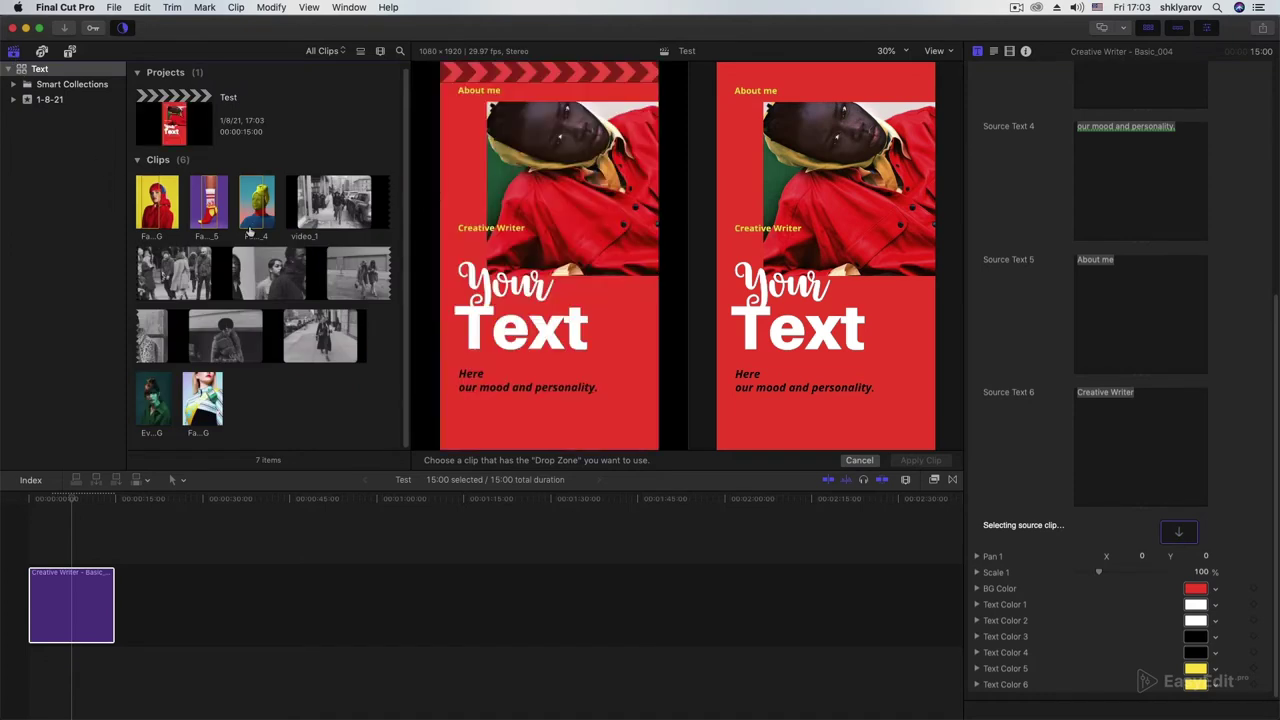
pyautogui.click(258, 216)
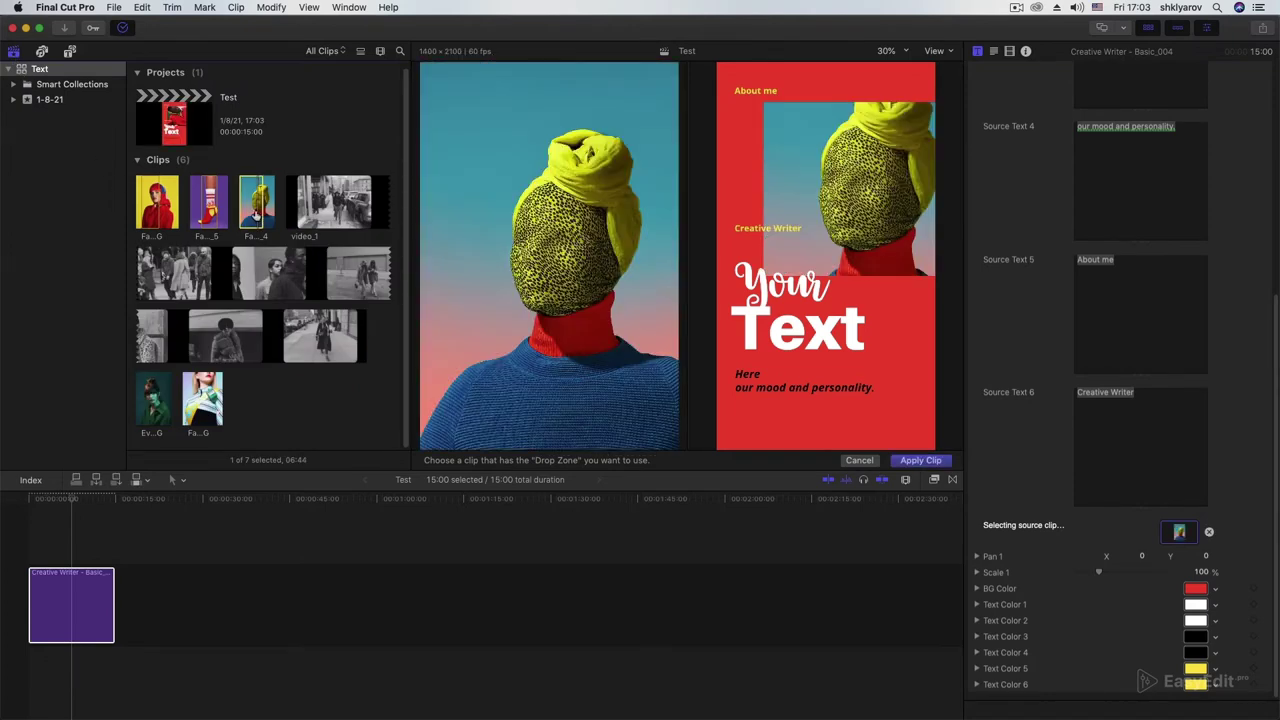
pyautogui.click(920, 460)
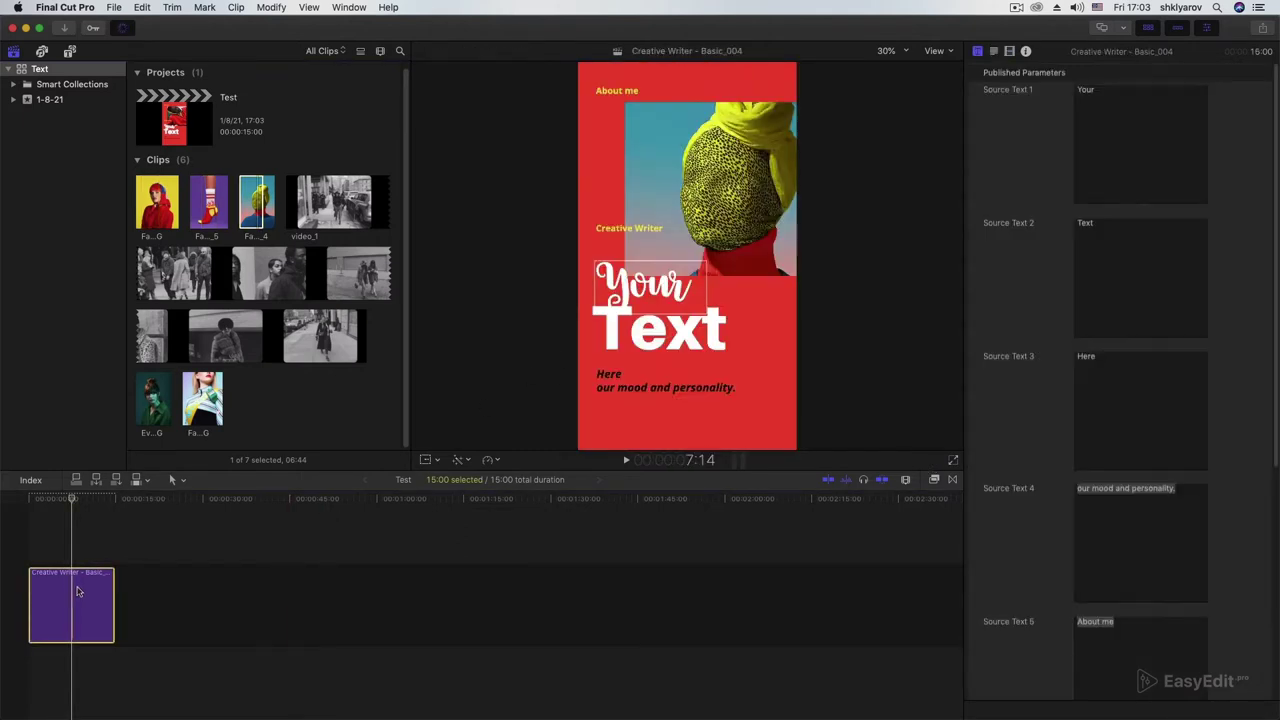
# - Try the drop zone image's Pan 1 X and Scale 1 settings, and scrub through the title to check the image
pyautogui.scroll(-7, 1228, 493)
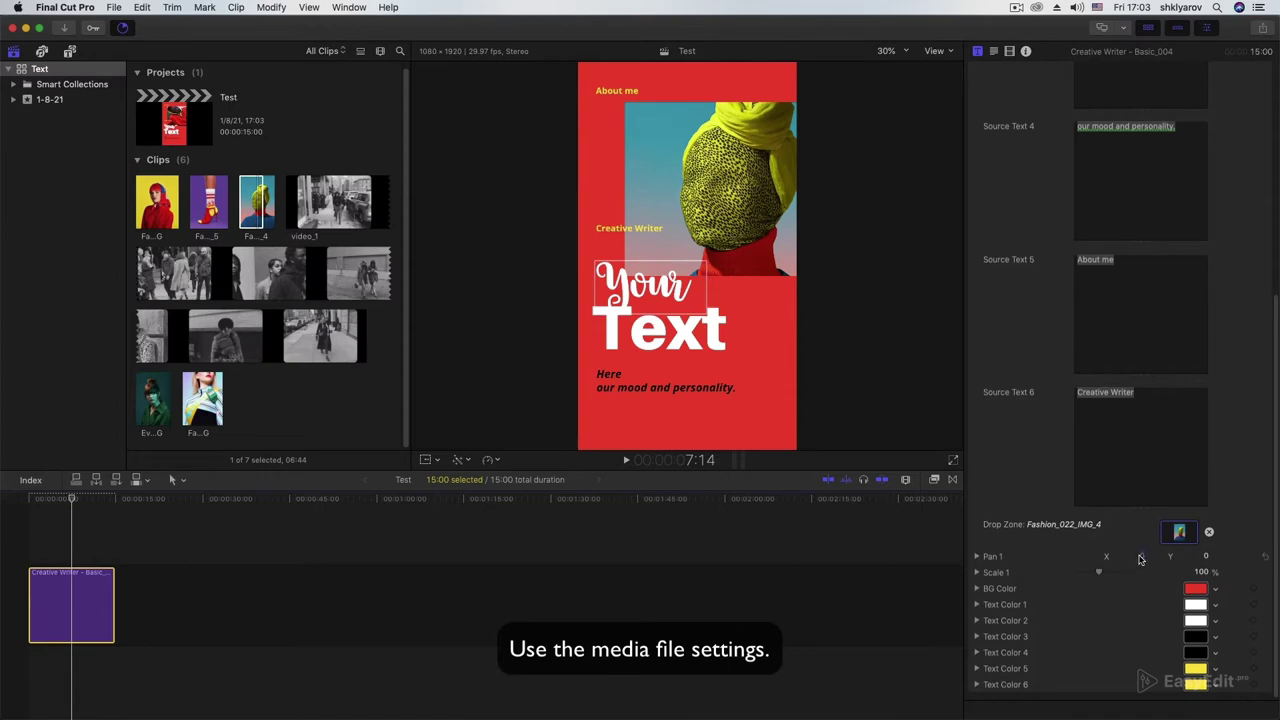
pyautogui.moveTo(1140, 558)
pyautogui.mouseDown()
pyautogui.moveTo(1105, 558)
pyautogui.moveTo(1140, 558)
pyautogui.mouseUp()
pyautogui.write('0')
pyautogui.press('Return')
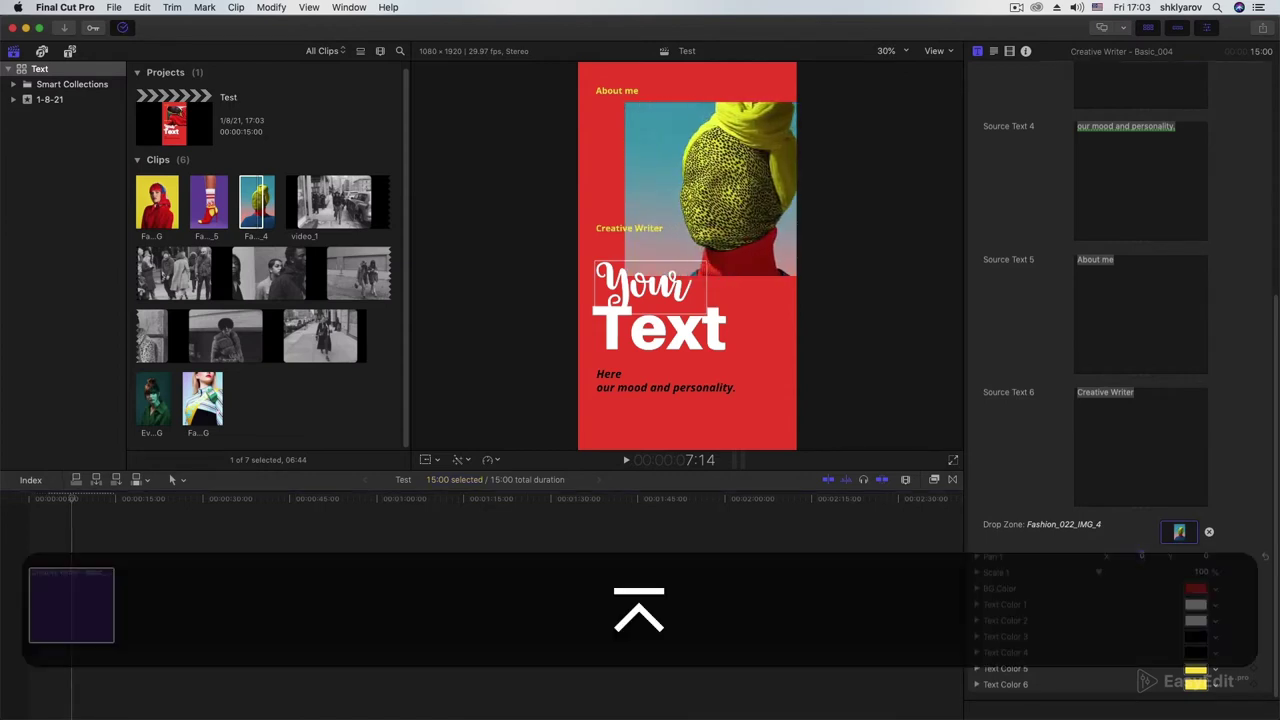
pyautogui.moveTo(1205, 572)
pyautogui.mouseDown()
pyautogui.moveTo(1204, 602)
pyautogui.moveTo(1204, 569)
pyautogui.mouseUp()
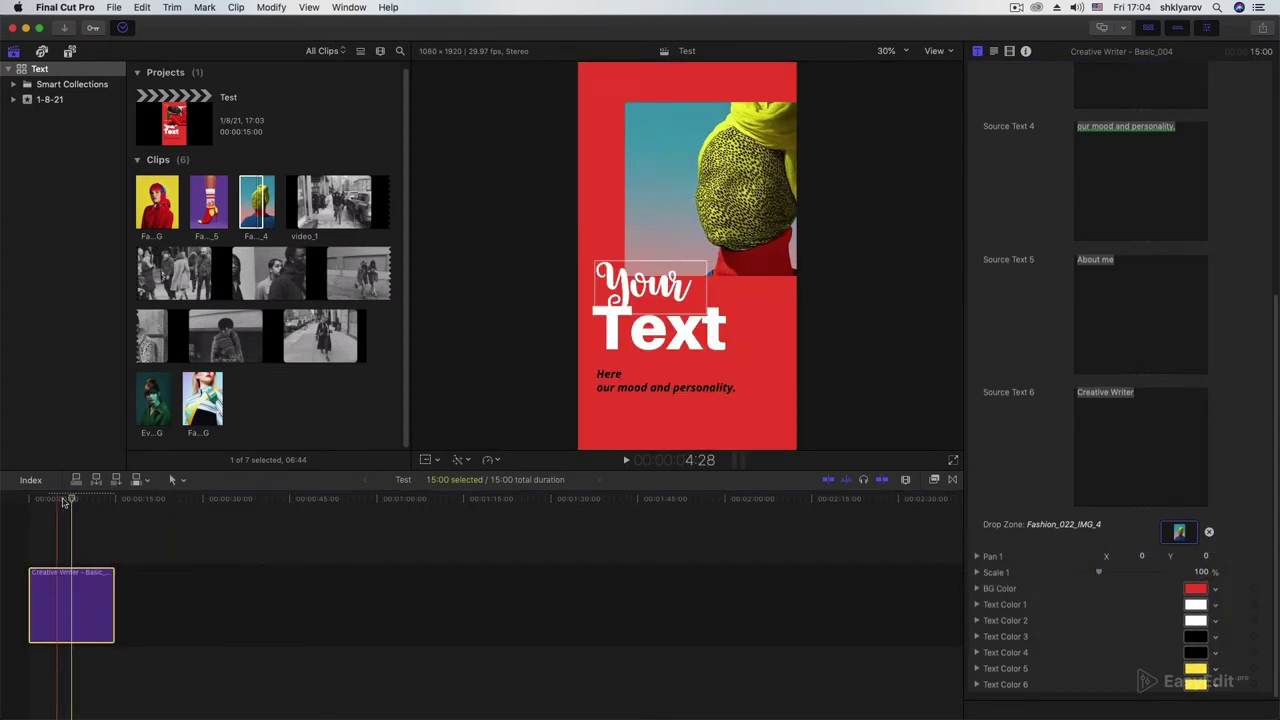
pyautogui.click(44, 501)
pyautogui.moveTo(42, 503); pyautogui.dragTo(68, 515)
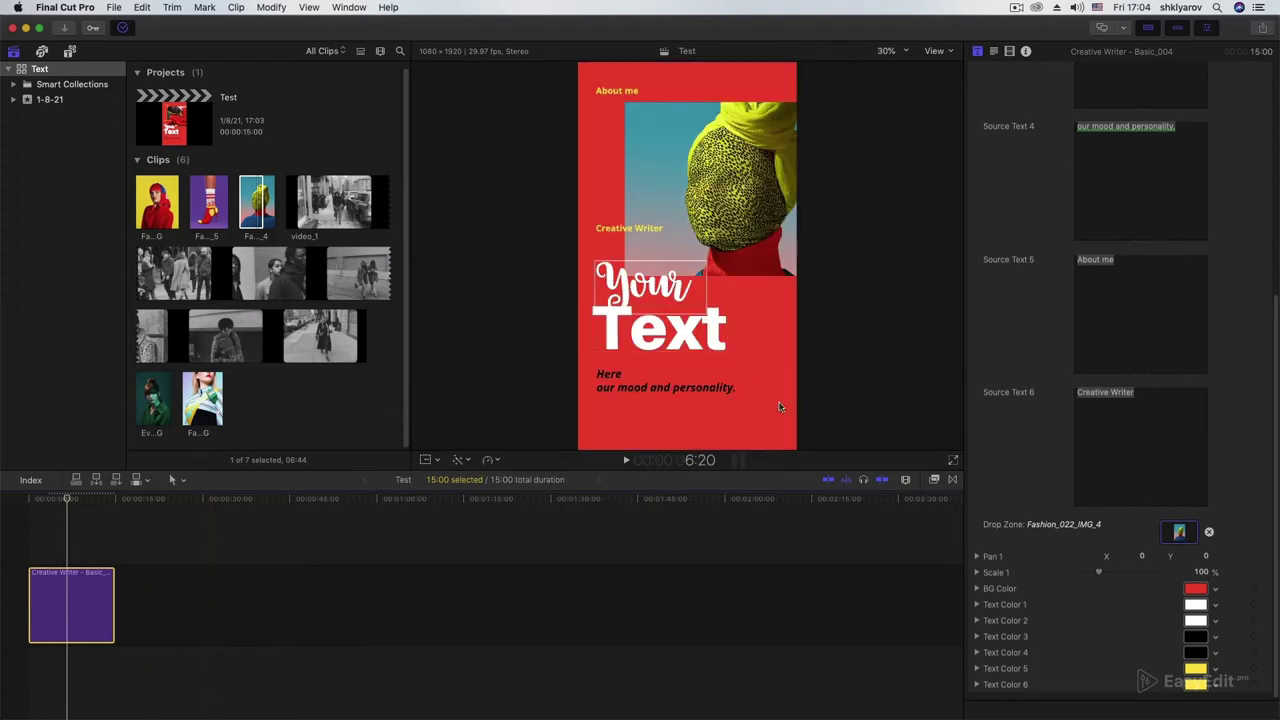
# - Try several pencil colours for the title's BG Color, set it to Lavender, and close the colour picker
pyautogui.click(1196, 588)
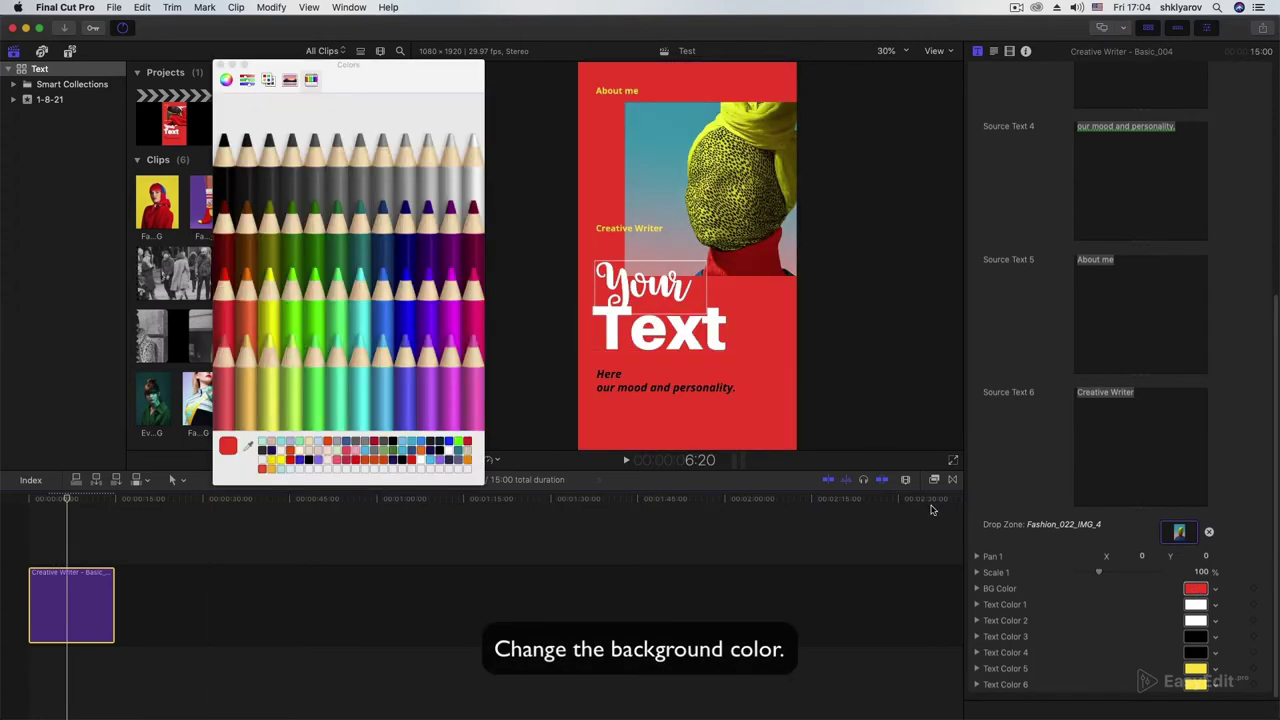
pyautogui.click(414, 316)
pyautogui.click(336, 288)
pyautogui.click(269, 288)
pyautogui.click(472, 145)
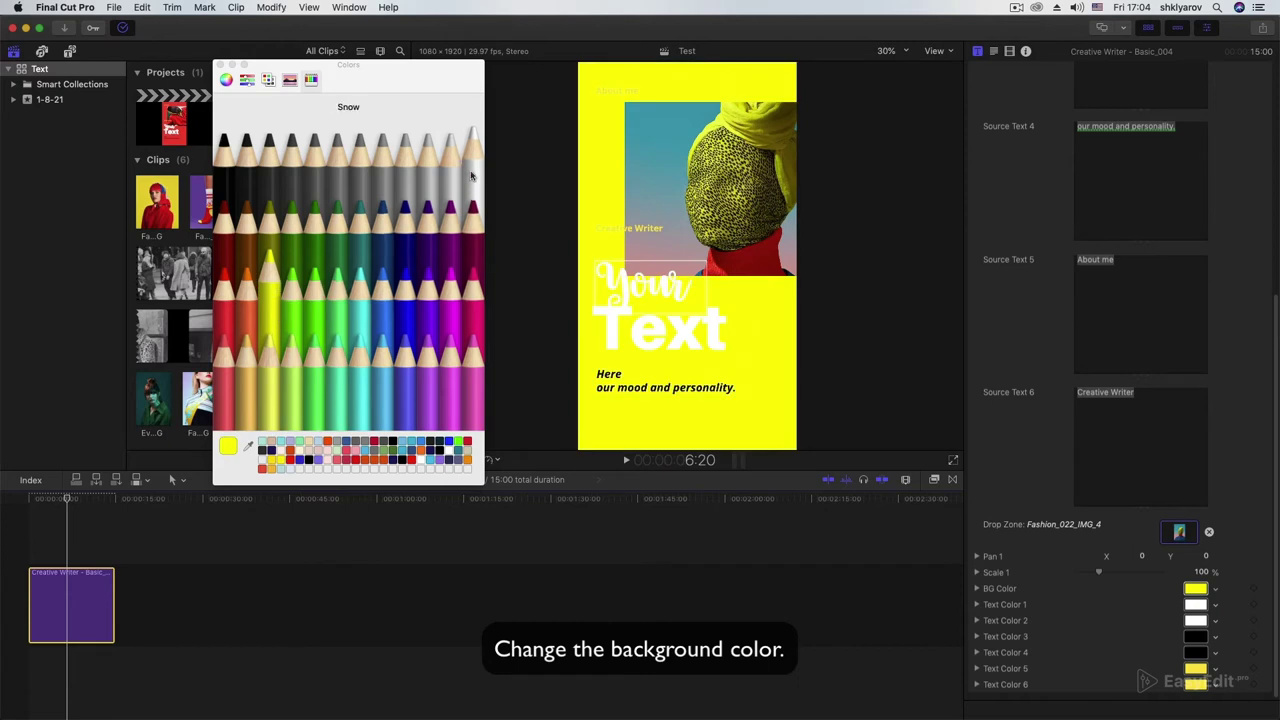
pyautogui.click(269, 181)
pyautogui.click(224, 181)
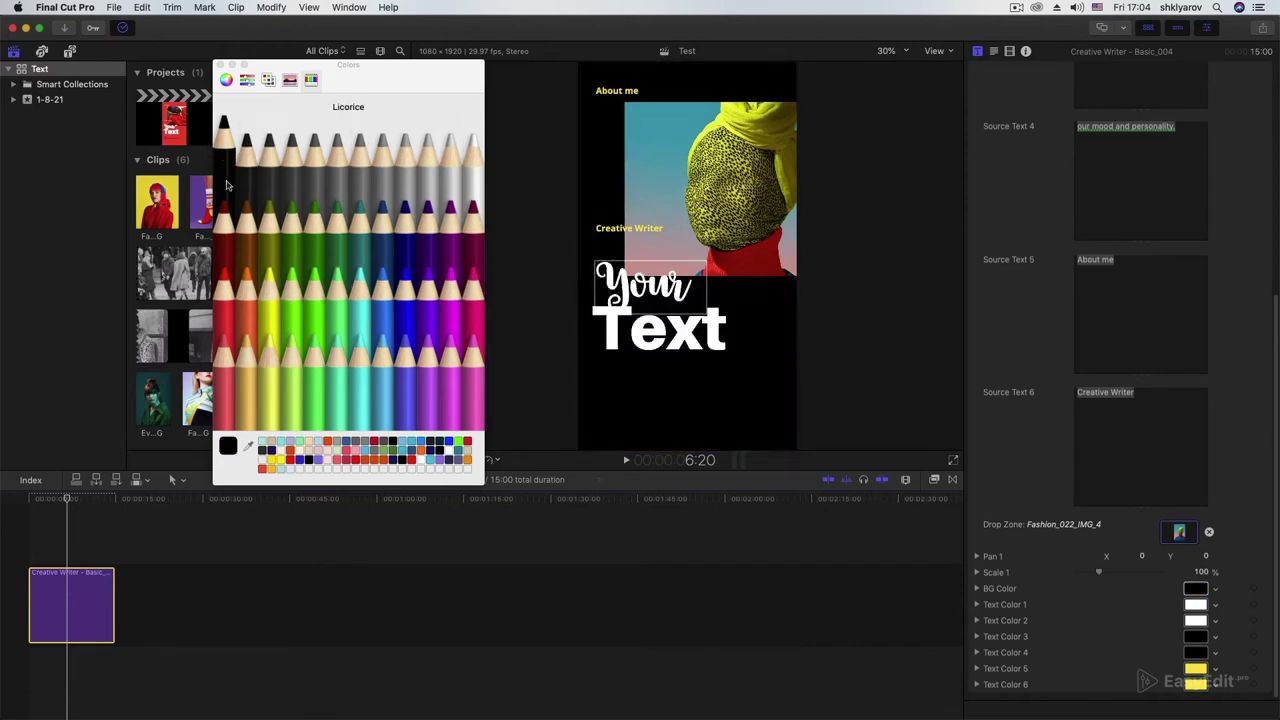
pyautogui.click(262, 312)
pyautogui.click(225, 300)
pyautogui.click(291, 335)
pyautogui.click(381, 385)
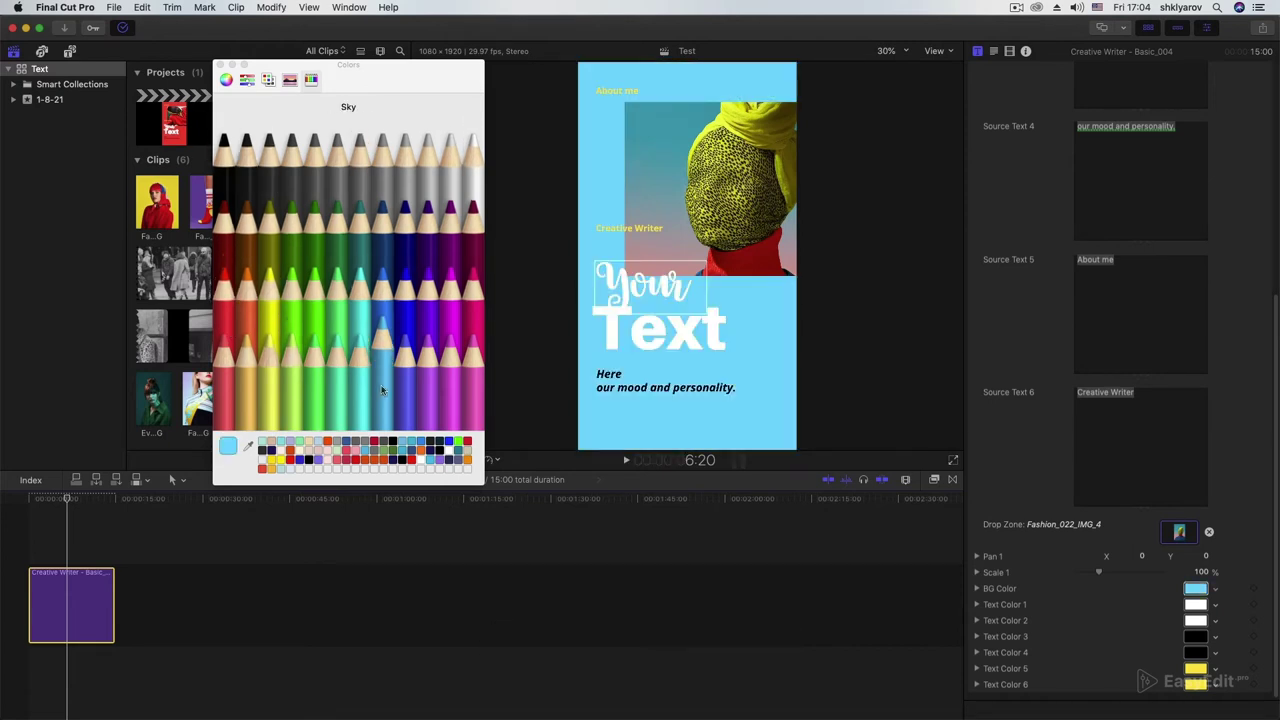
pyautogui.click(420, 397)
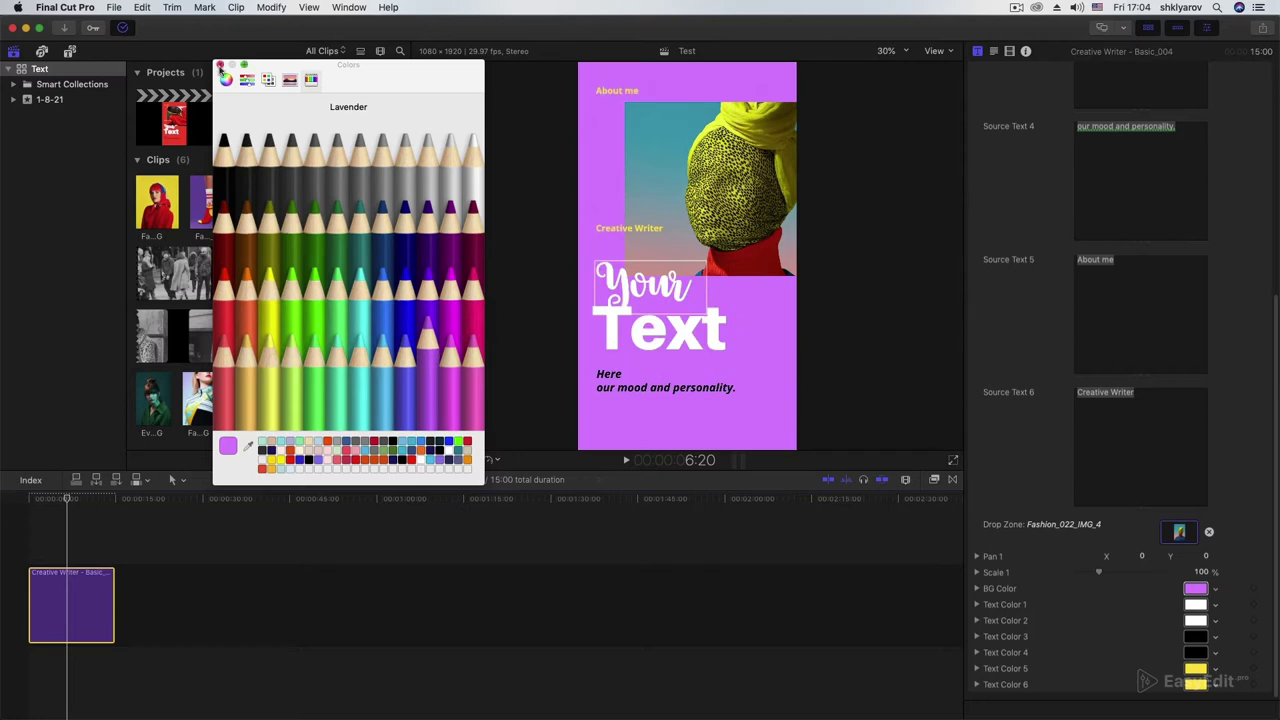
pyautogui.click(219, 64)
# - Play the customised title from its start, and delete it from the timeline
pyautogui.click(12, 498)
pyautogui.press('space')
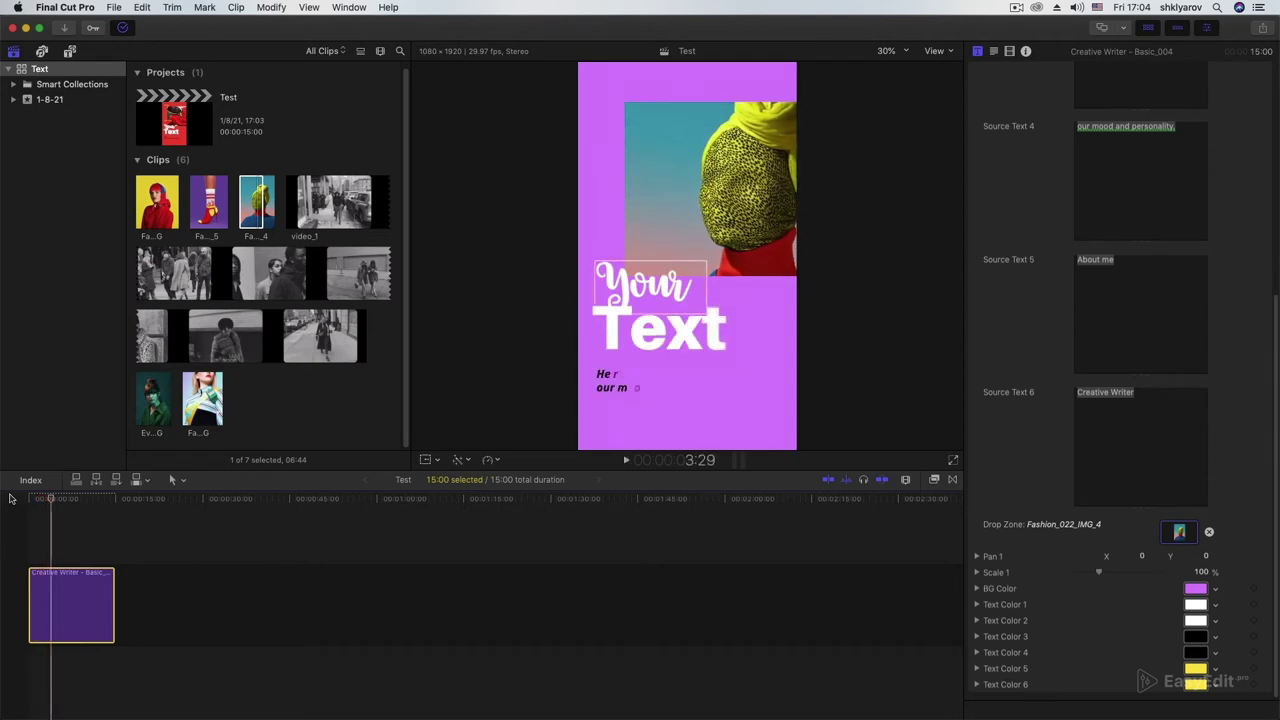
pyautogui.press('BackSpace')
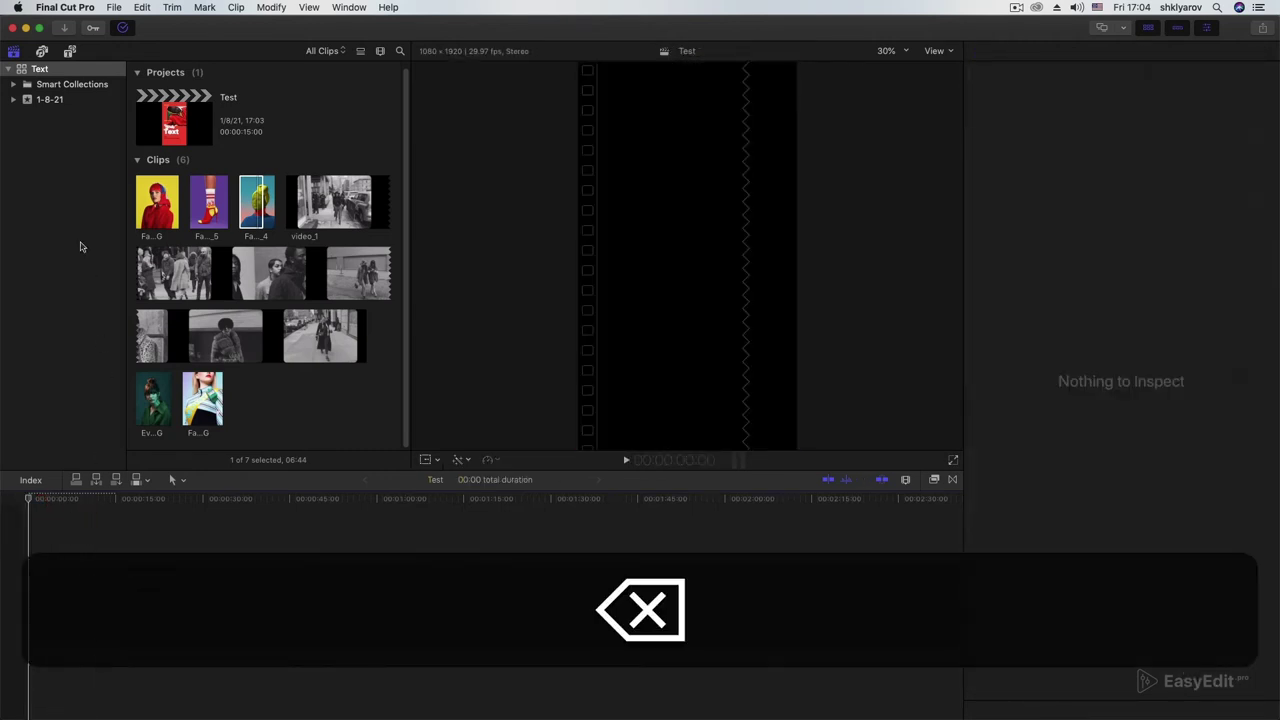
# - Add the Filters_019 title from the Easyedit pack to the empty timeline
pyautogui.click(70, 51)
pyautogui.moveTo(407, 94); pyautogui.dragTo(406, 126)
pyautogui.click(157, 279)
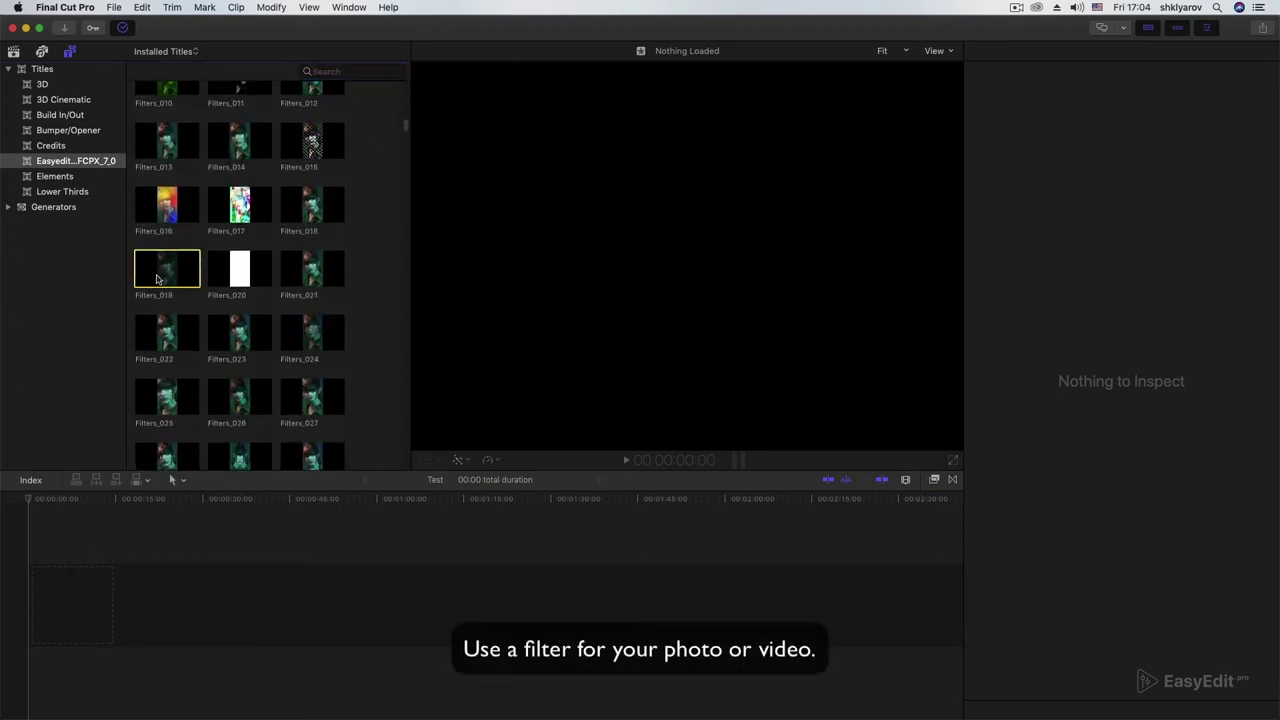
pyautogui.moveTo(157, 279); pyautogui.dragTo(89, 578)
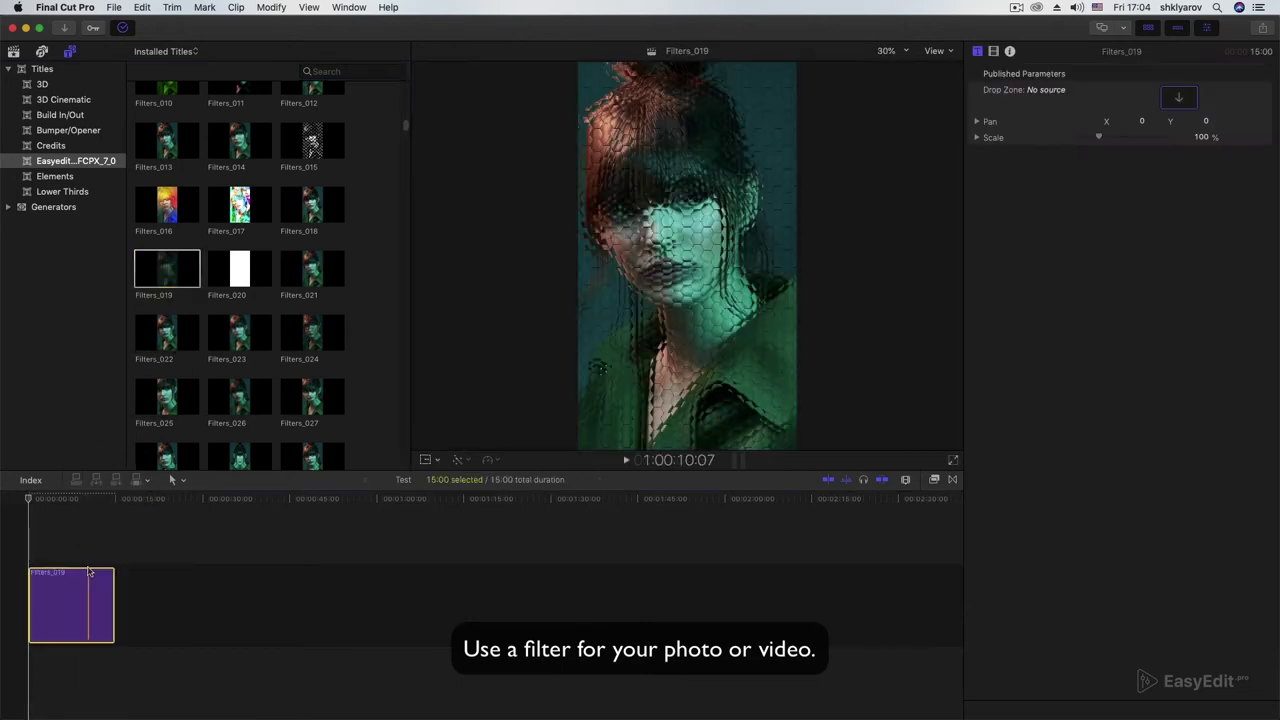
# - Fill the drop zone of the Filters_019 title with the video_1 clip from the library
pyautogui.moveTo(74, 506); pyautogui.dragTo(15, 503)
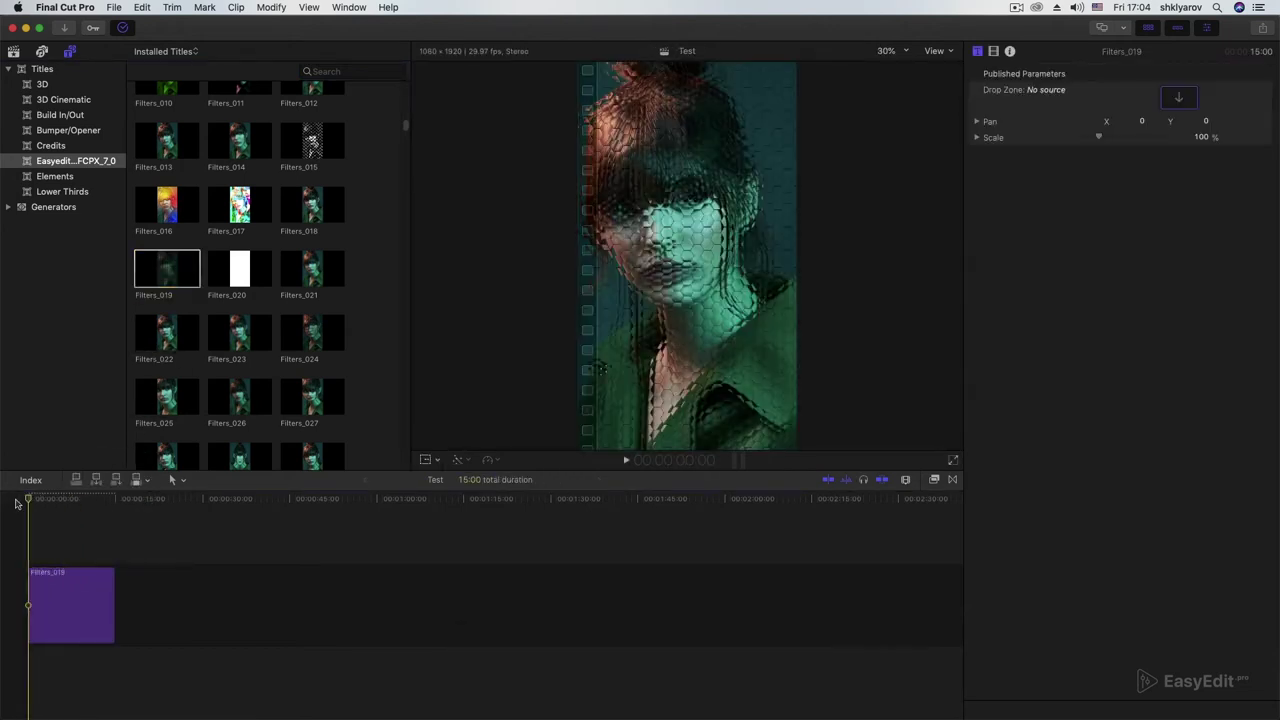
pyautogui.click(101, 605)
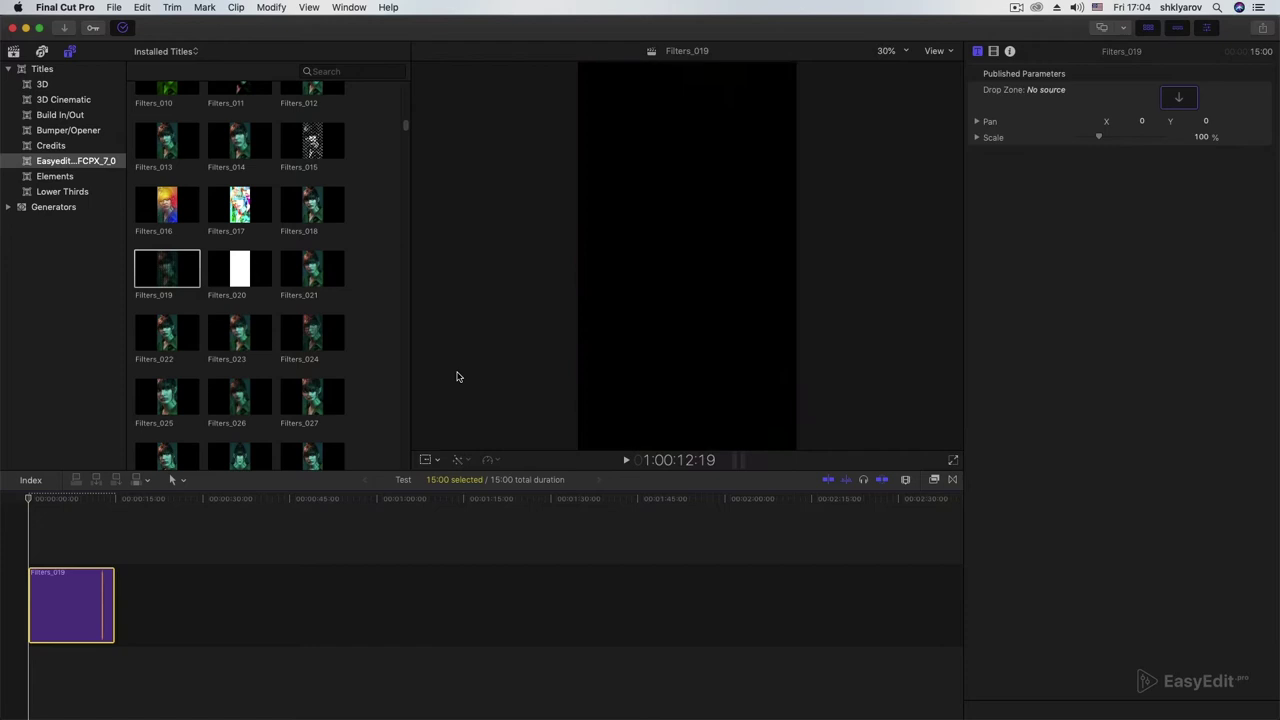
pyautogui.click(1178, 97)
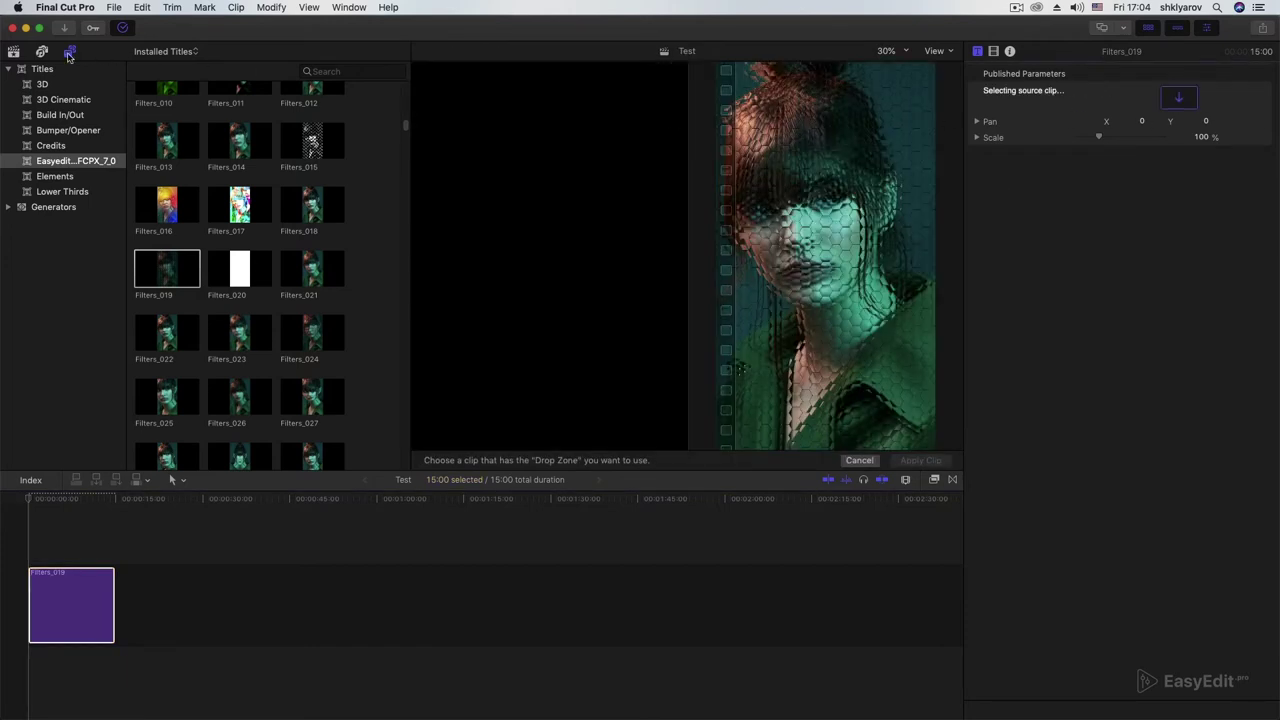
pyautogui.click(13, 51)
pyautogui.click(161, 266)
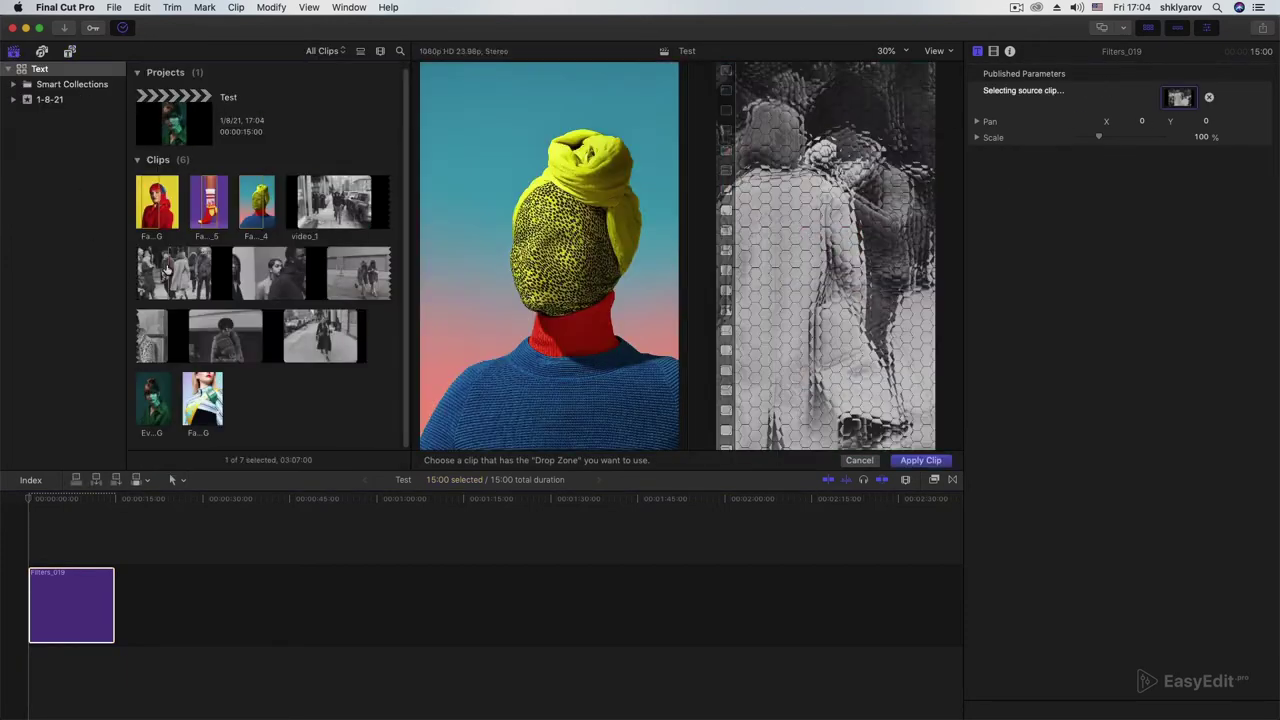
pyautogui.click(919, 460)
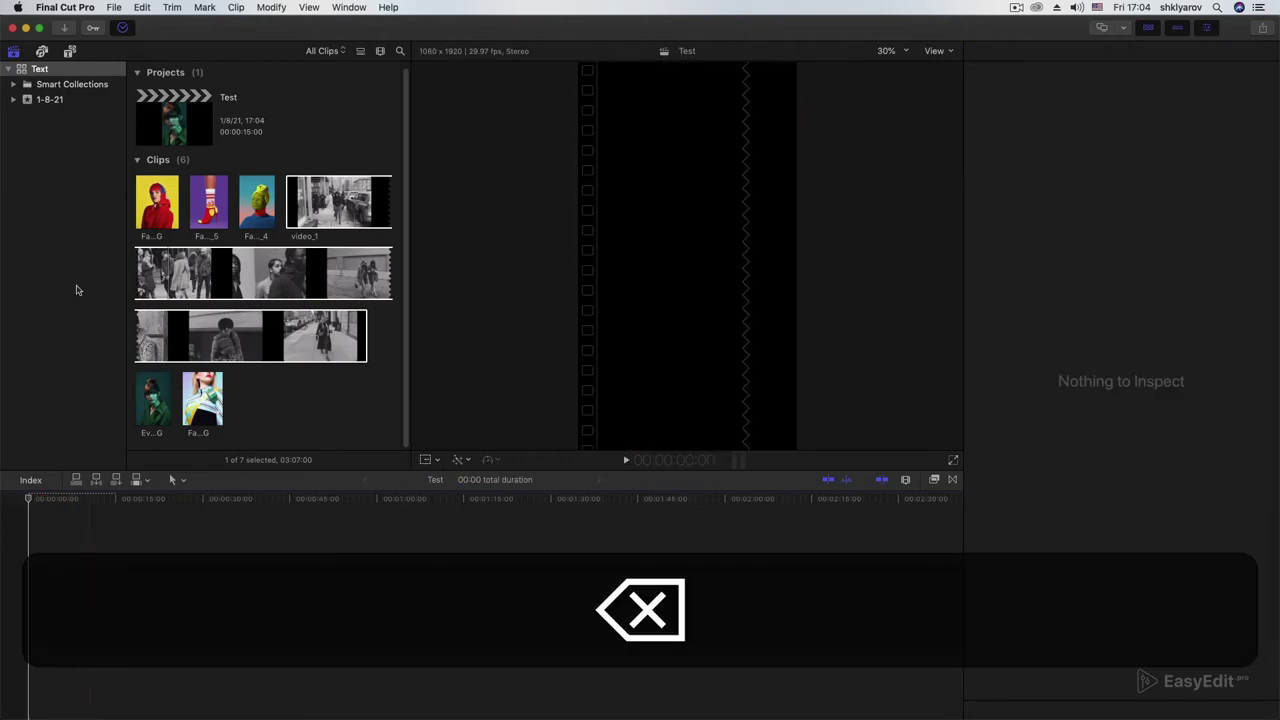
# - Browse the Easyedit titles to the text stickers and preview Stickers_Text_011
pyautogui.click(69, 51)
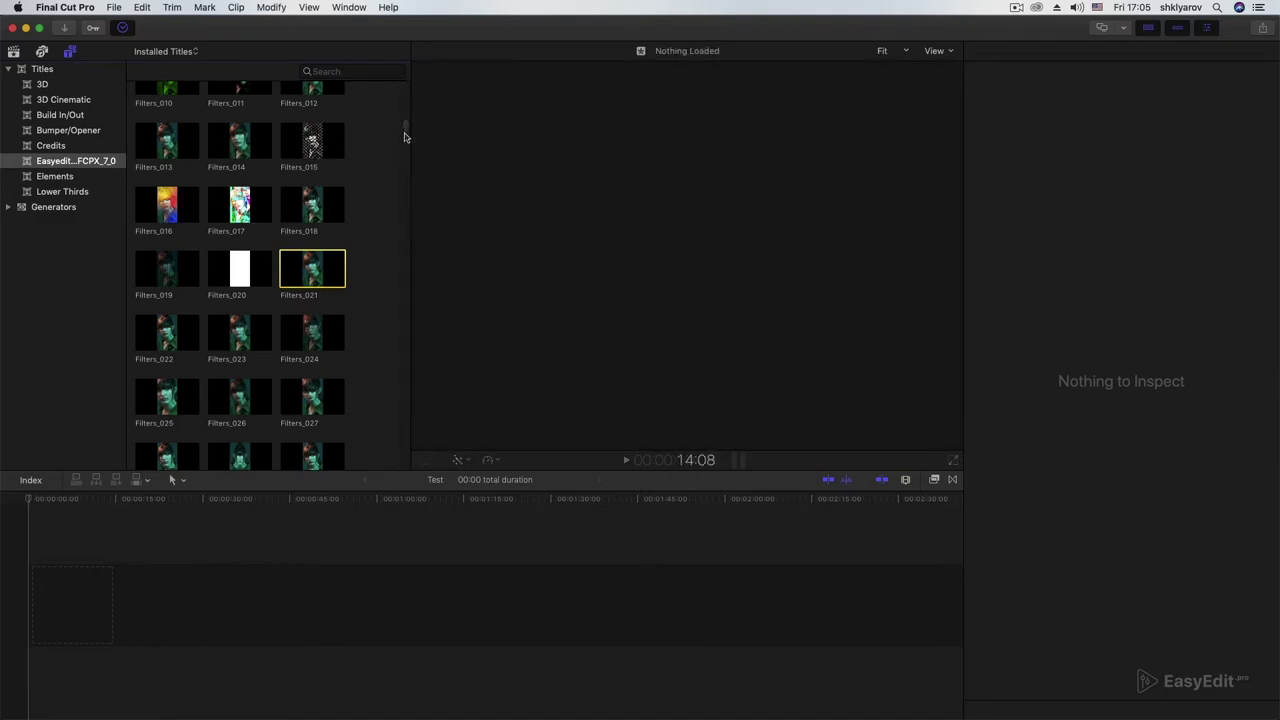
pyautogui.moveTo(405, 137); pyautogui.dragTo(408, 277)
pyautogui.click(240, 258)
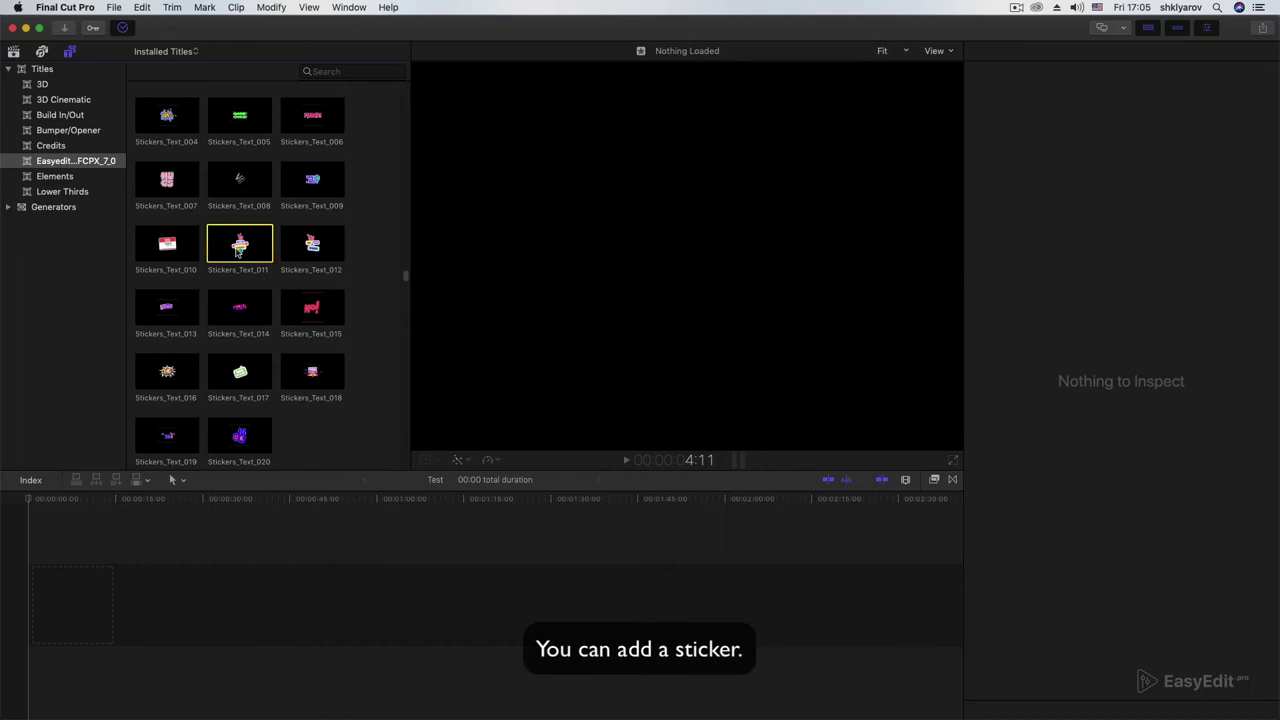
# - Add Background_002 from the 17_Backgrounds category to the timeline and scrub through it
pyautogui.moveTo(407, 279); pyautogui.dragTo(404, 311)
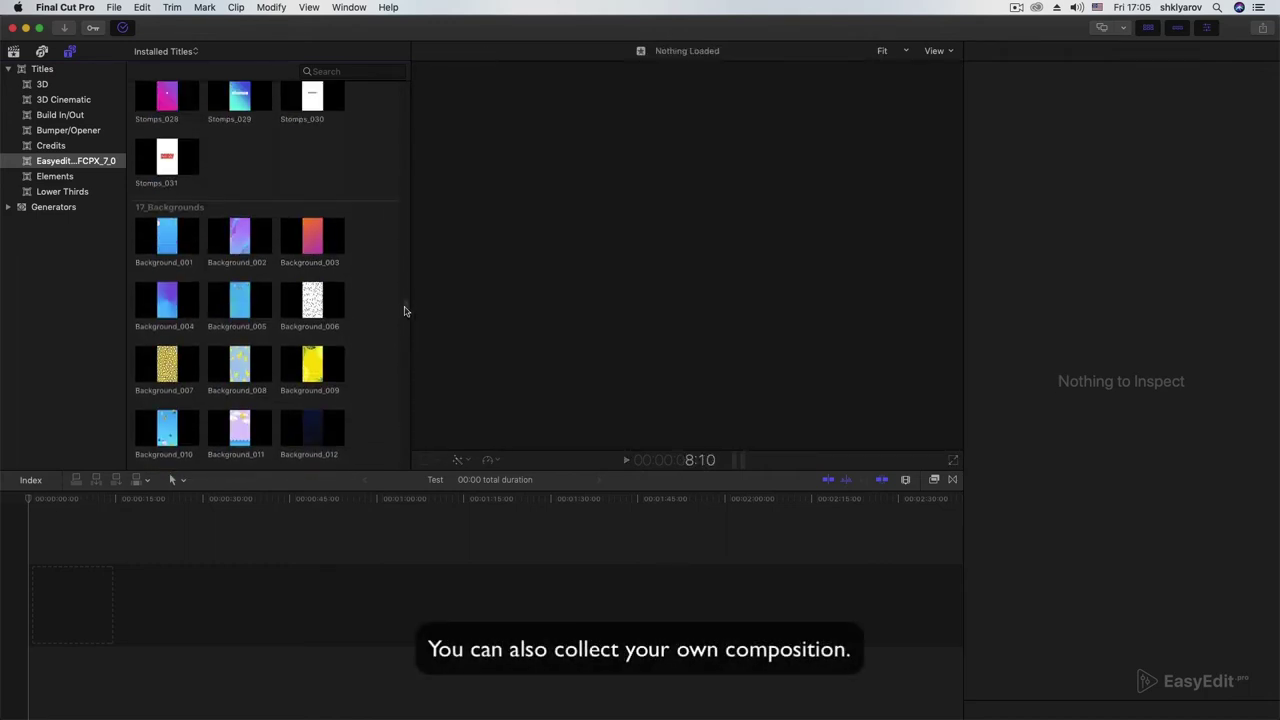
pyautogui.click(228, 250)
pyautogui.moveTo(265, 245); pyautogui.dragTo(70, 590)
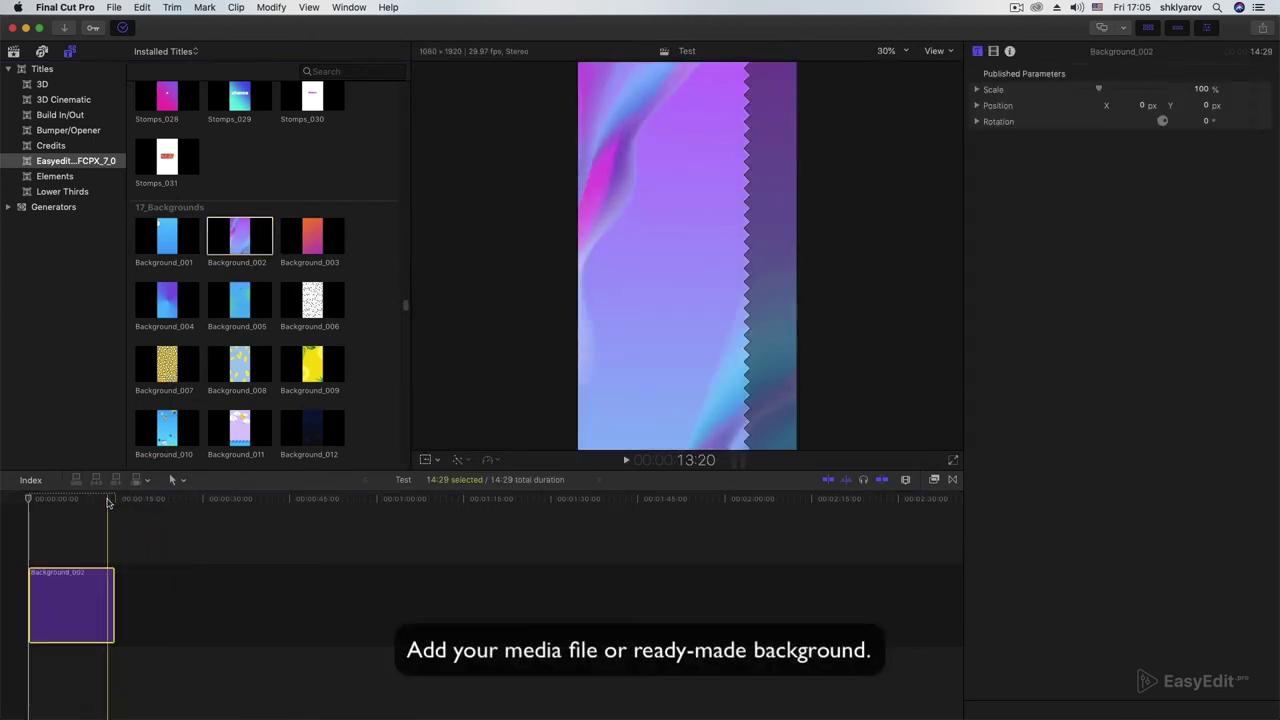
pyautogui.moveTo(27, 501); pyautogui.dragTo(85, 505)
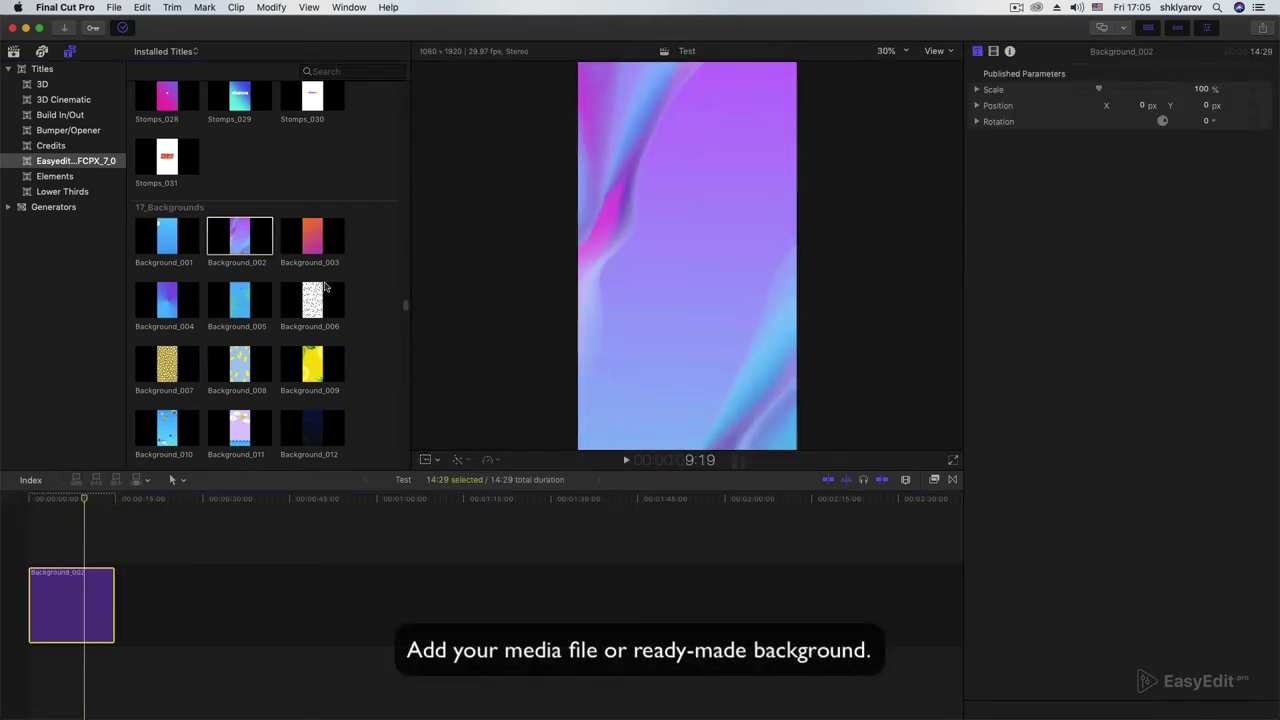
# - Add the Typography_059 title above Background_002 at the start of the timeline
pyautogui.scroll(-15, 407, 309)
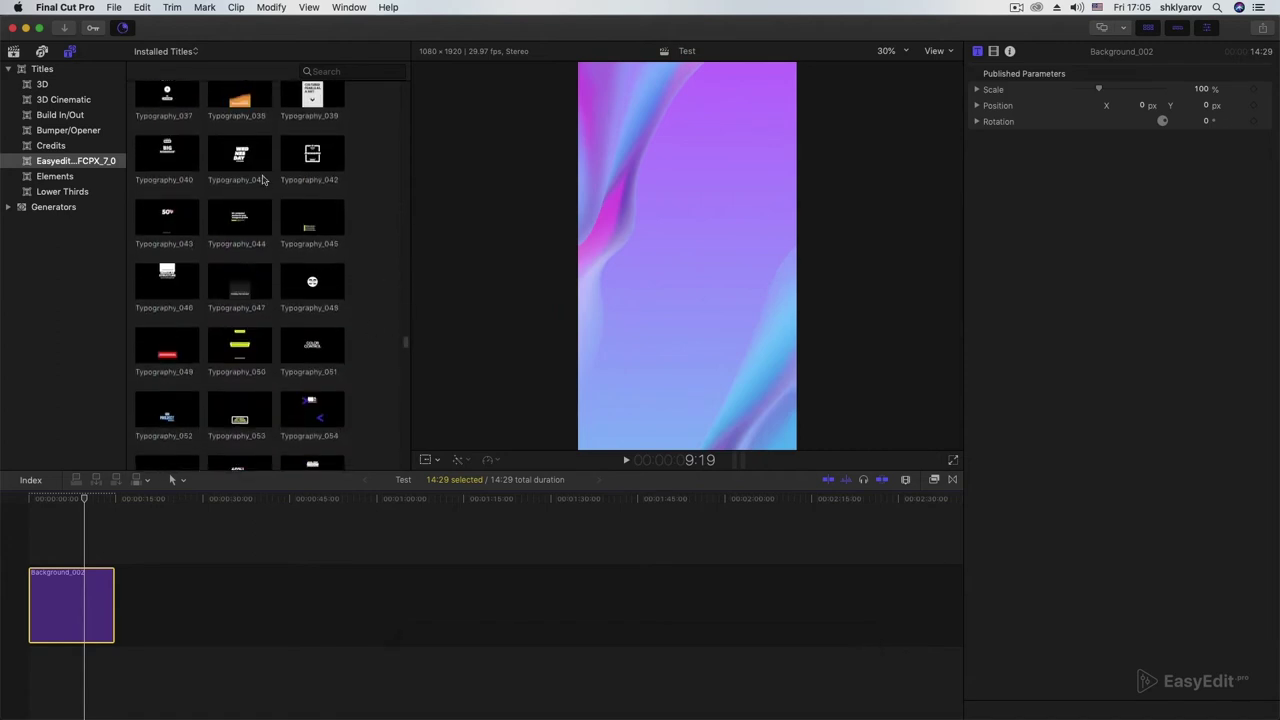
pyautogui.scroll(-5, 347, 347)
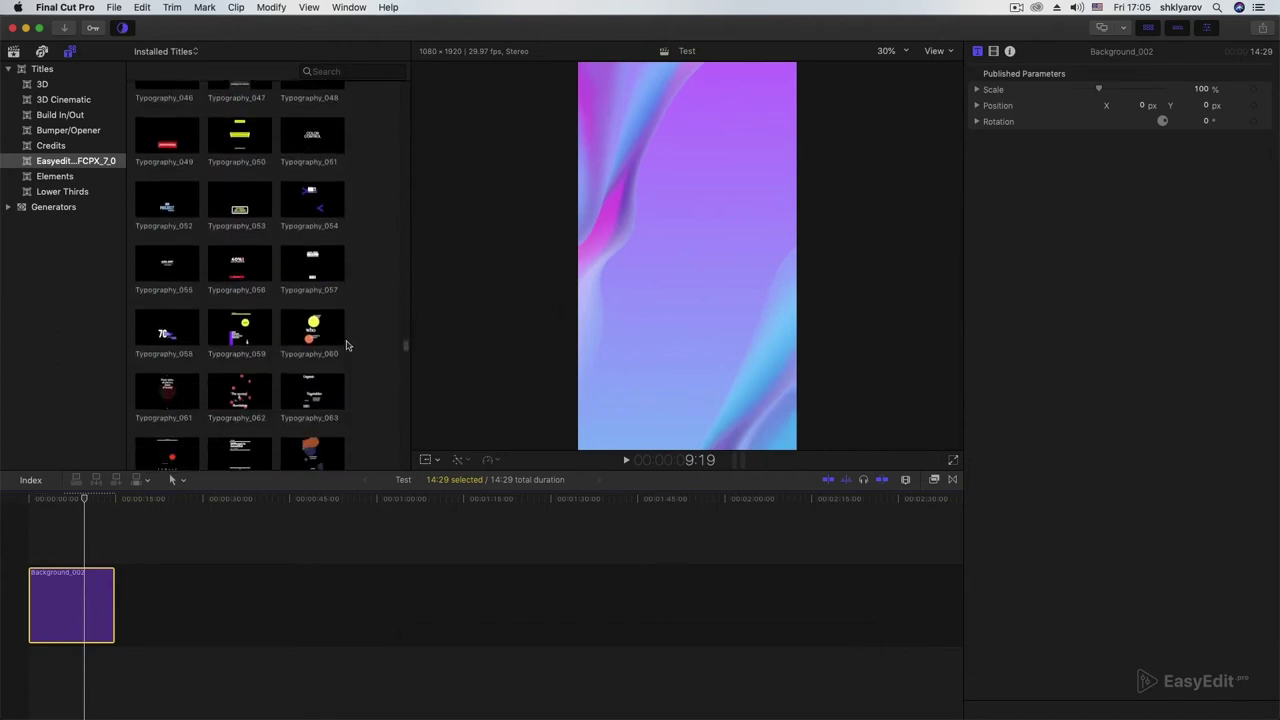
pyautogui.click(241, 336)
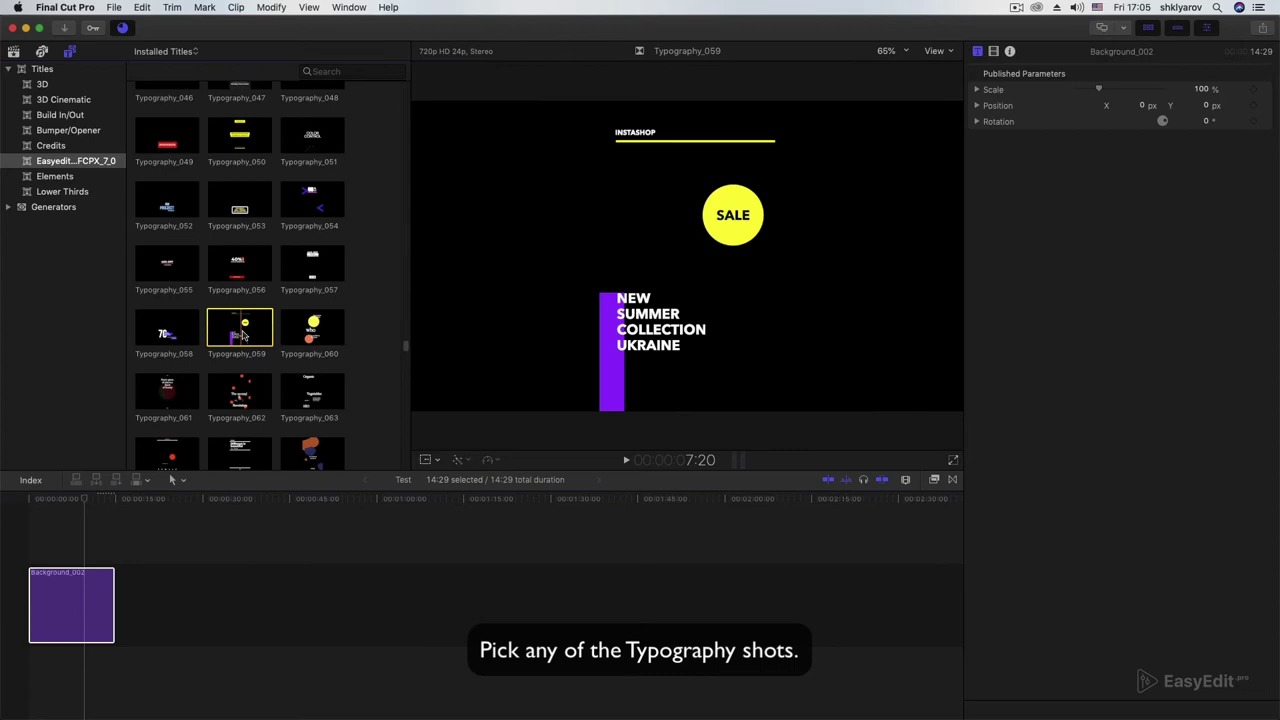
pyautogui.moveTo(232, 336); pyautogui.dragTo(50, 553)
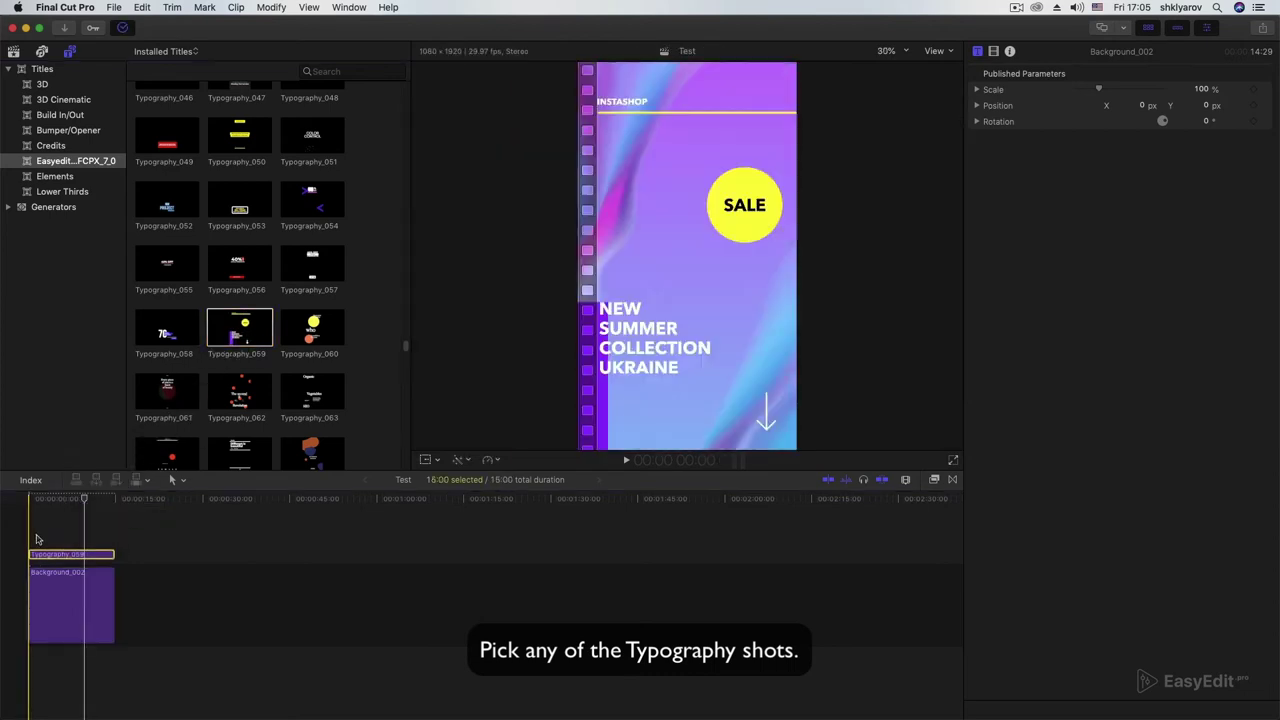
# - Play the composition from the start and inspect the settings of the Background_002 and Typography_059 clips
pyautogui.moveTo(84, 499); pyautogui.dragTo(24, 502)
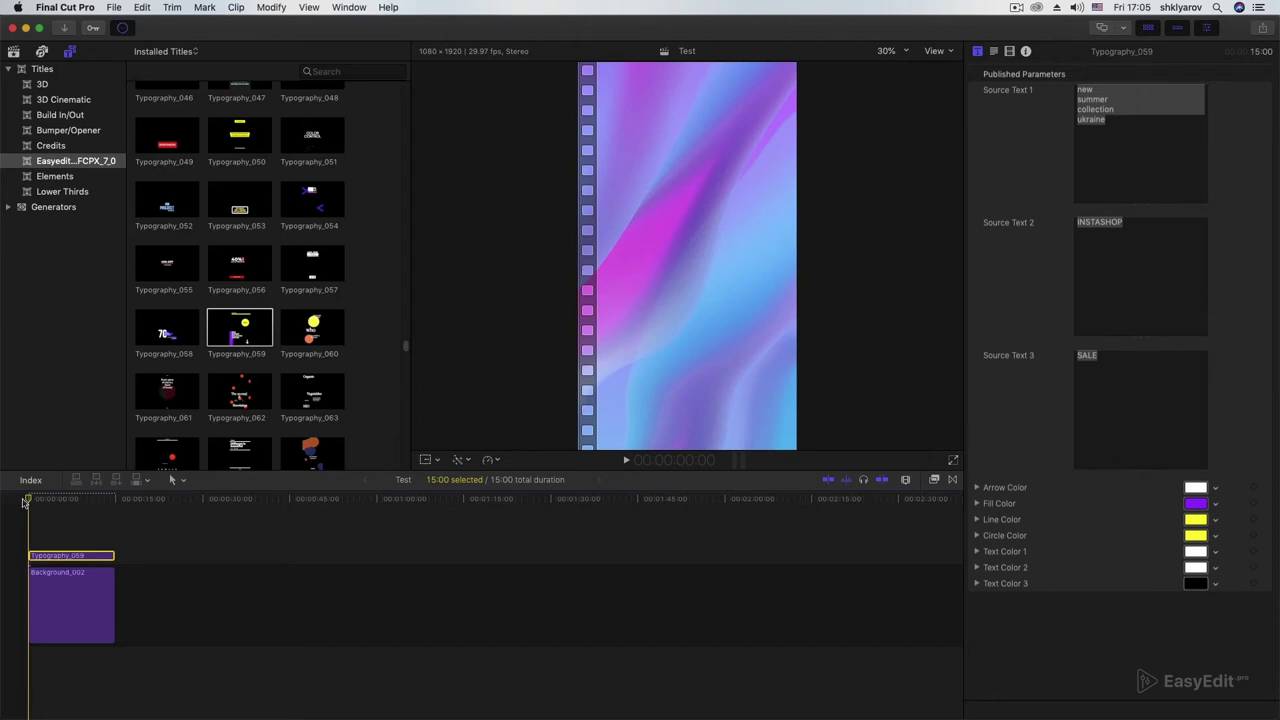
pyautogui.press('space')
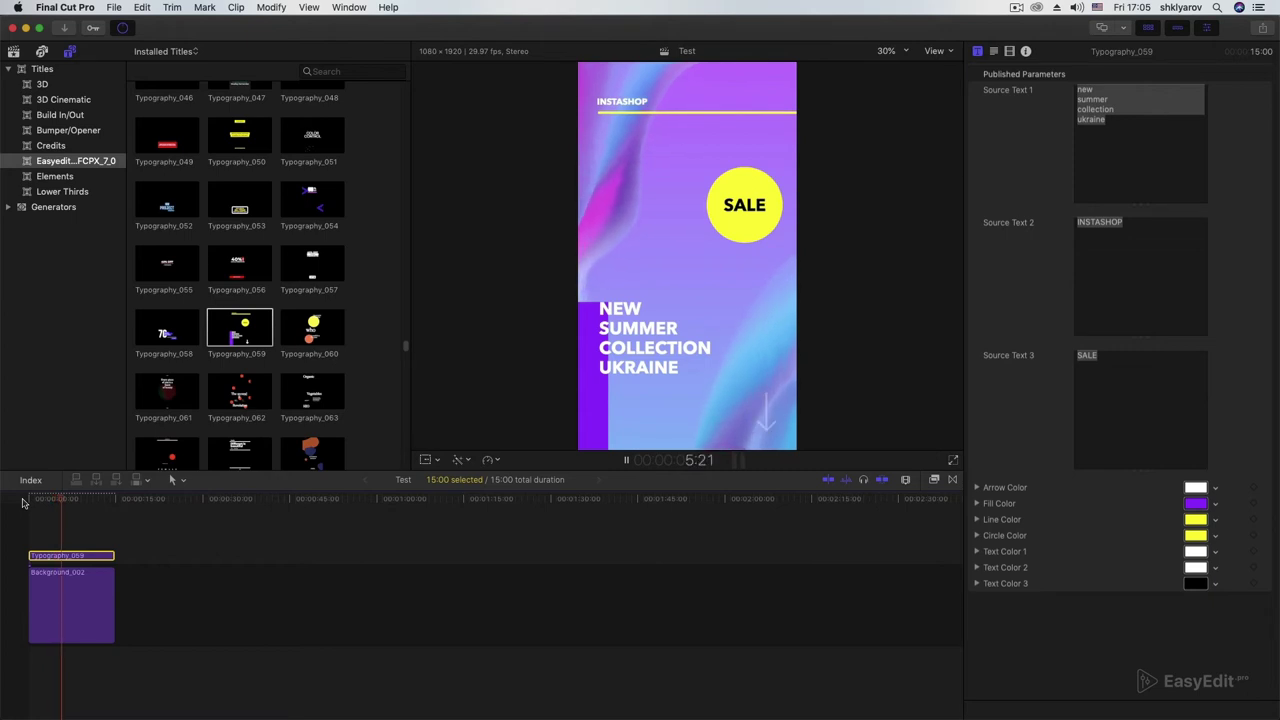
pyautogui.press('space')
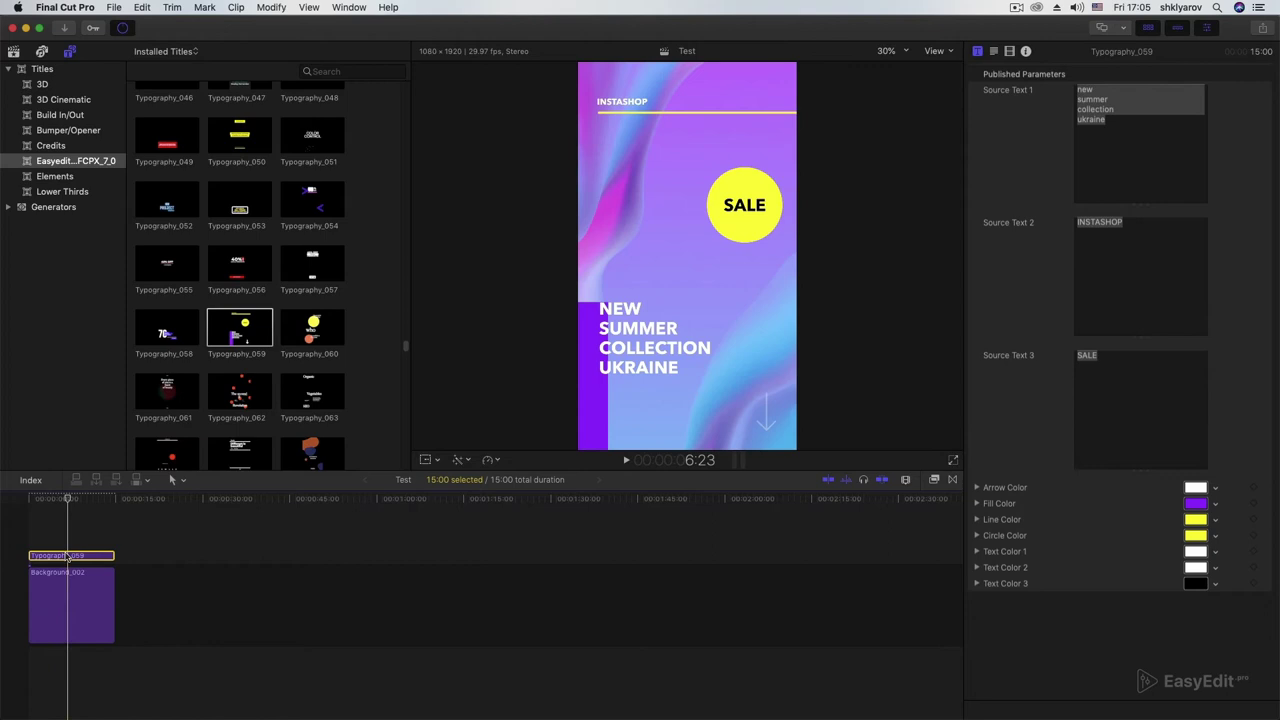
pyautogui.click(61, 602)
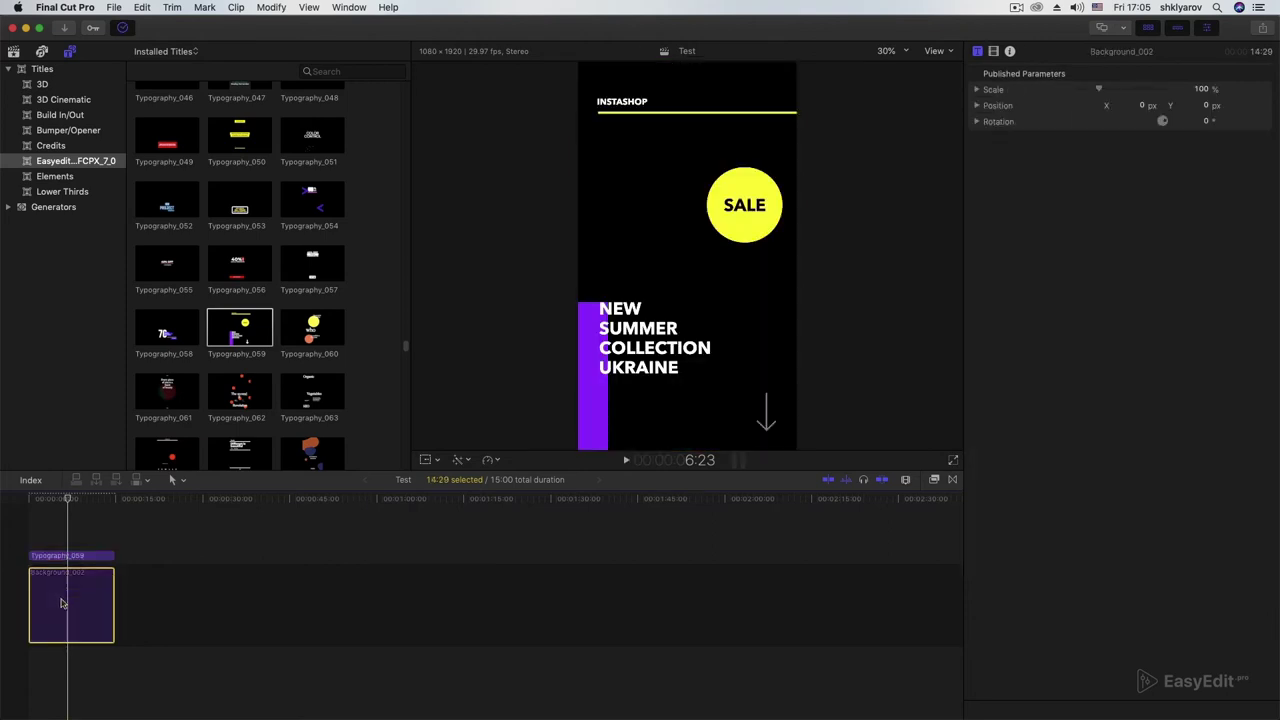
pyautogui.click(76, 554)
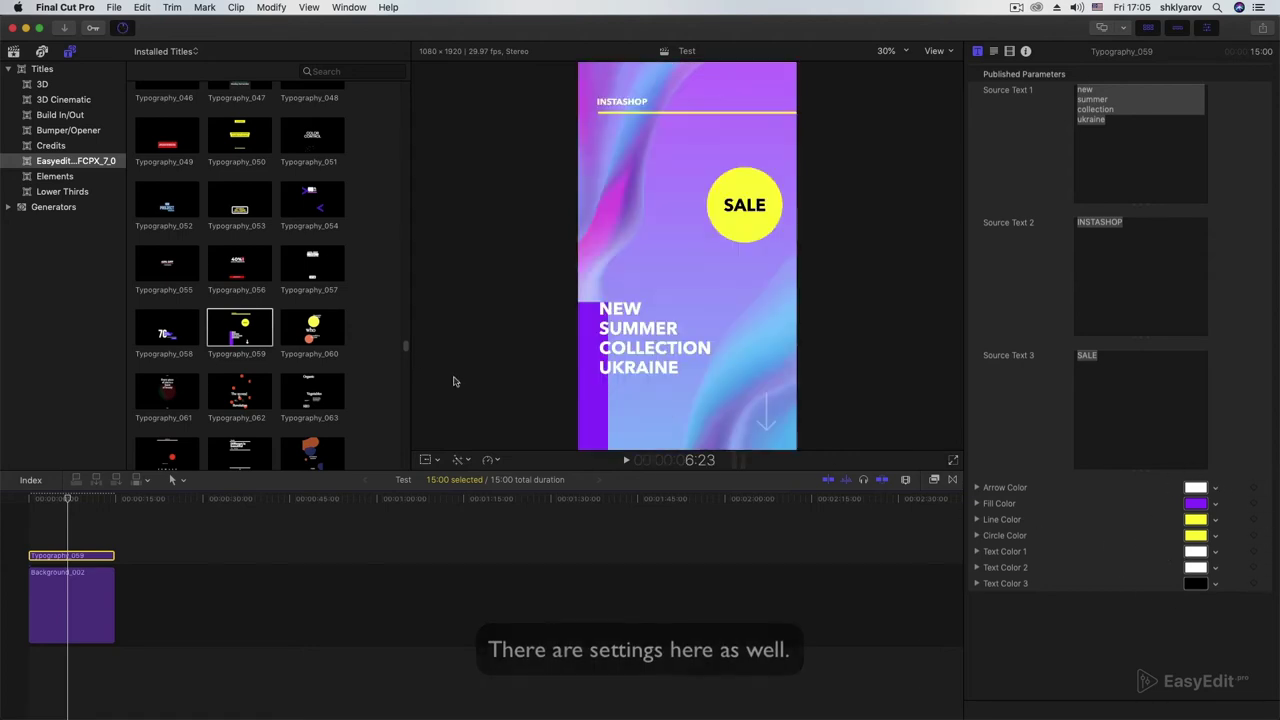
# - Add Arrow_011 from the 20_Arrows category above the end of the Typography_059 clip and play it back
pyautogui.moveTo(404, 344); pyautogui.dragTo(402, 418)
pyautogui.click(240, 345)
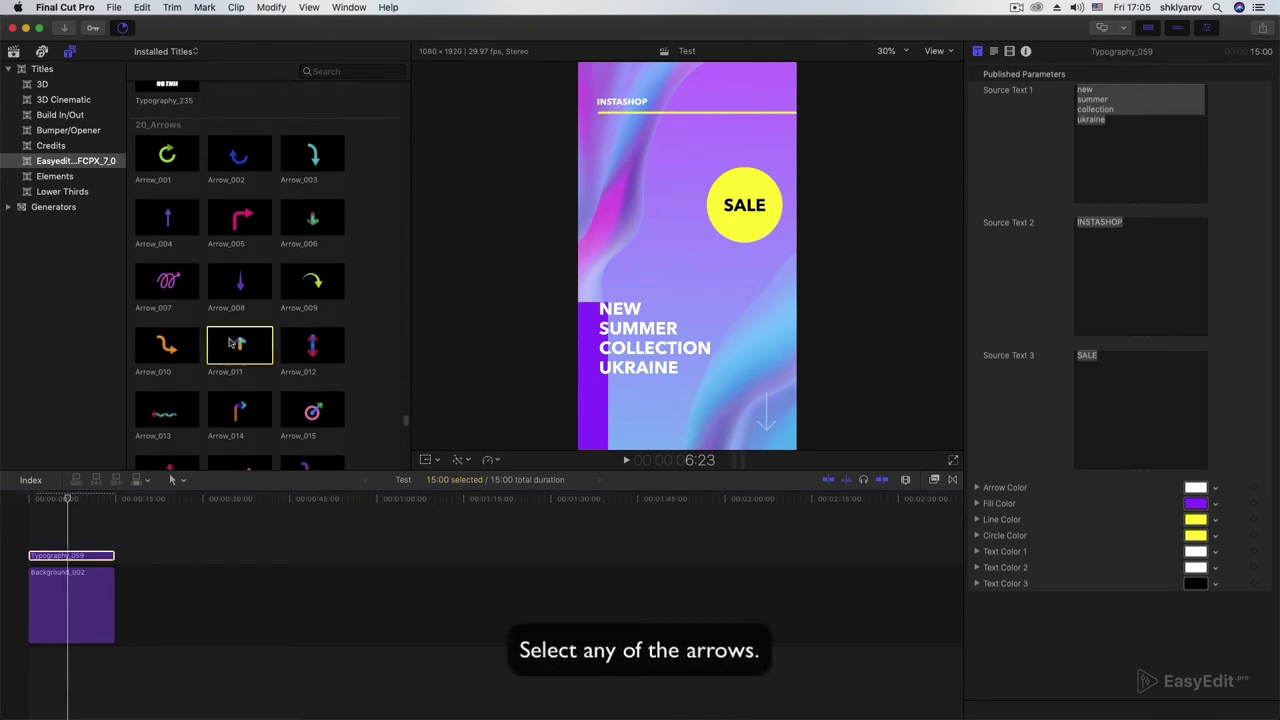
pyautogui.moveTo(250, 345); pyautogui.dragTo(89, 542)
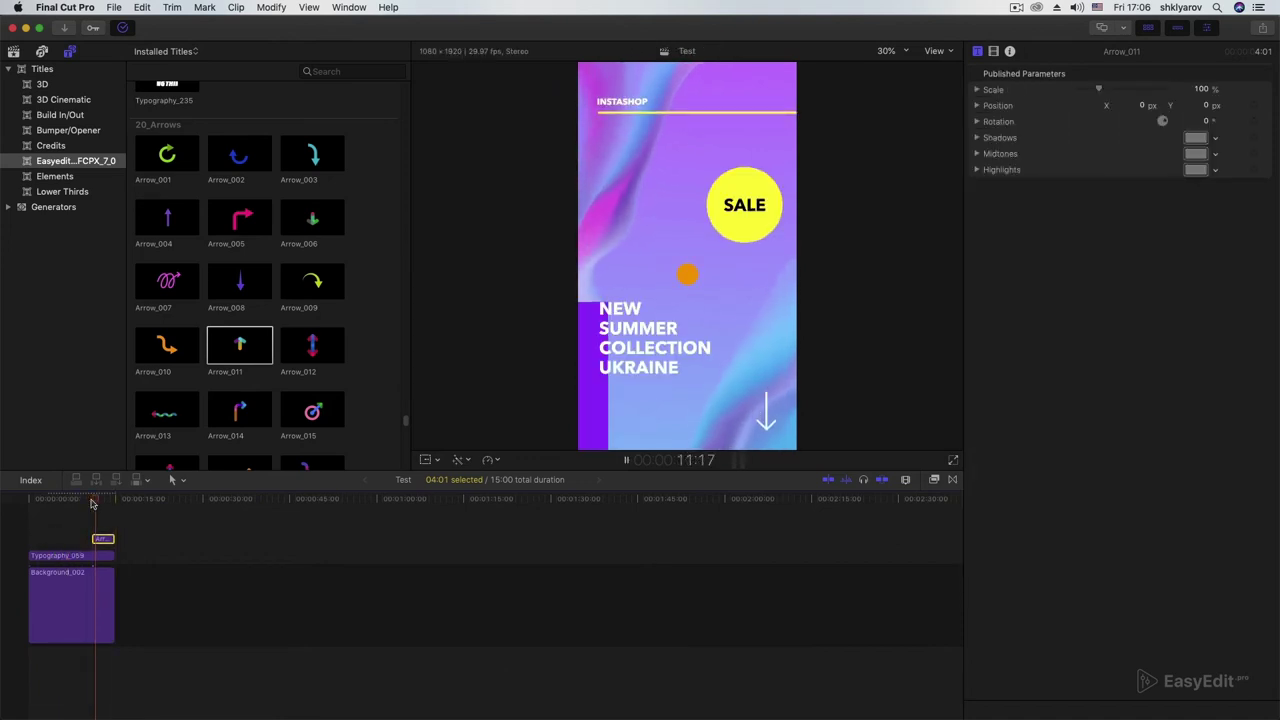
pyautogui.press('space')
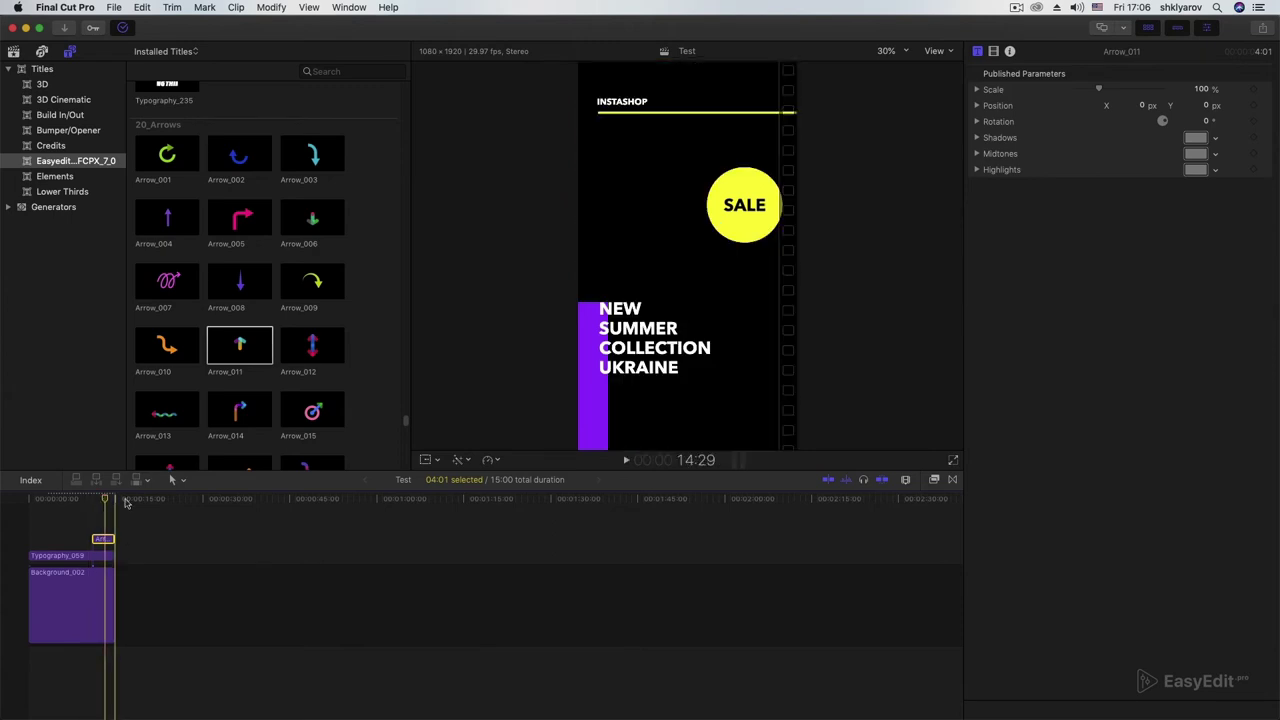
# - Scale the Arrow_011 title to 63% and move it to the lower middle of the frame, beside the white down arrow
pyautogui.click(430, 459)
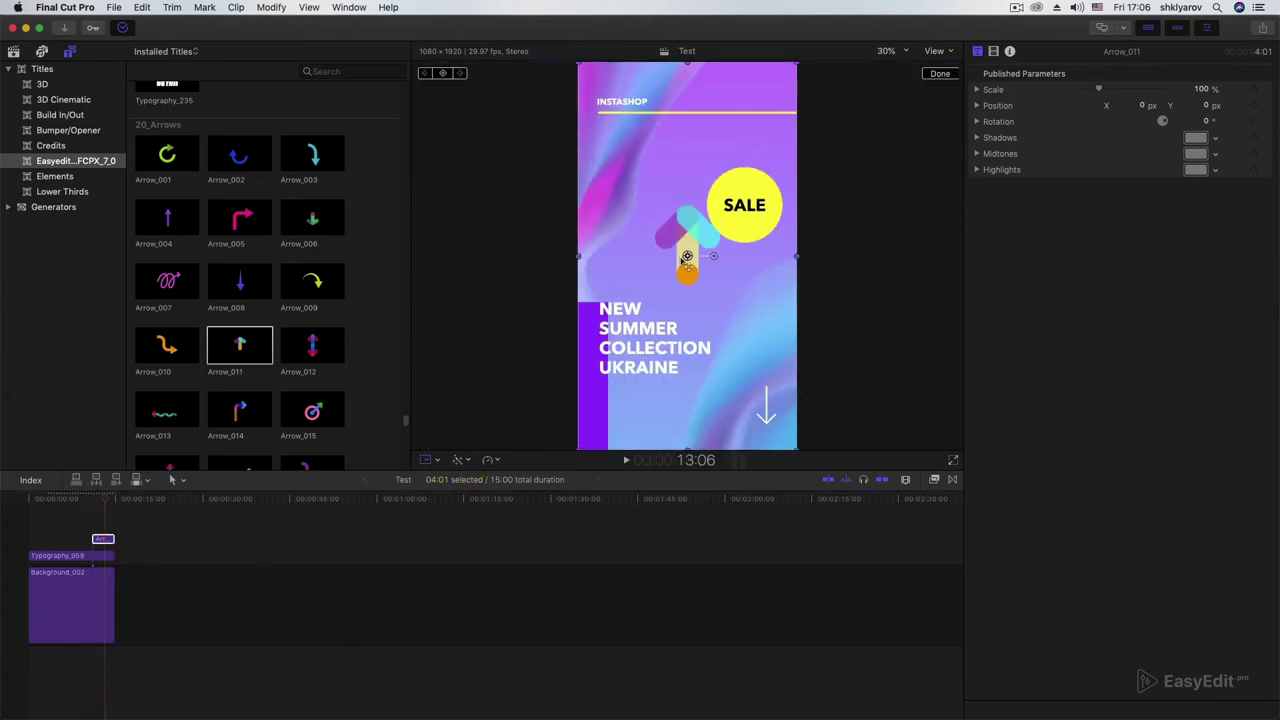
pyautogui.moveTo(687, 268); pyautogui.dragTo(626, 227)
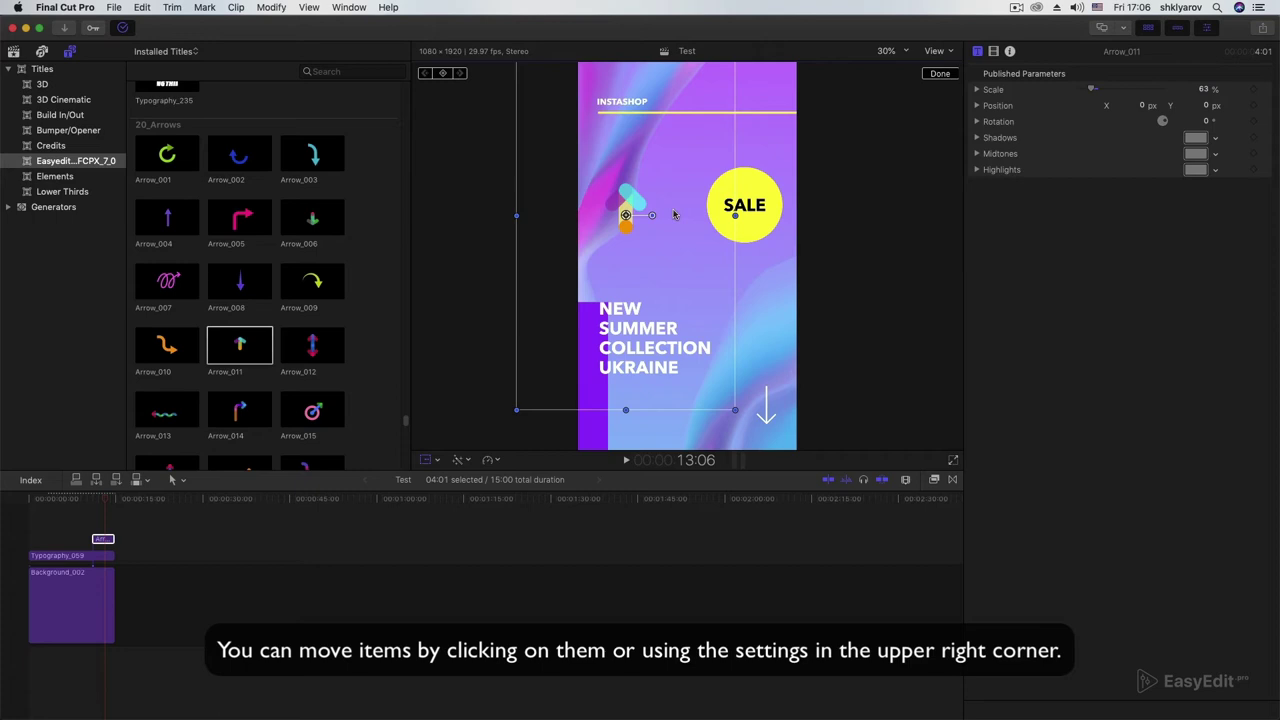
pyautogui.moveTo(634, 205); pyautogui.dragTo(697, 410)
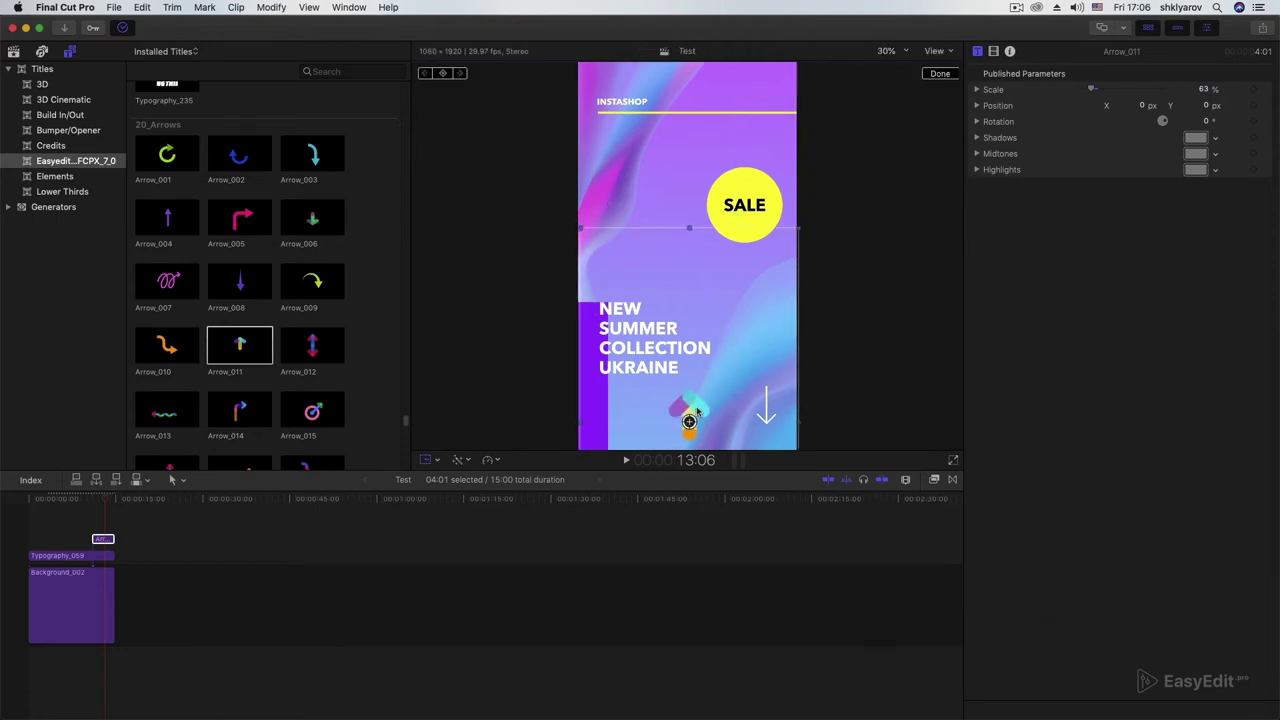
# - Set the arrow's Shadows colour to Maraschino and its Midtones colour to Sky, and play back its animation
pyautogui.click(1196, 137)
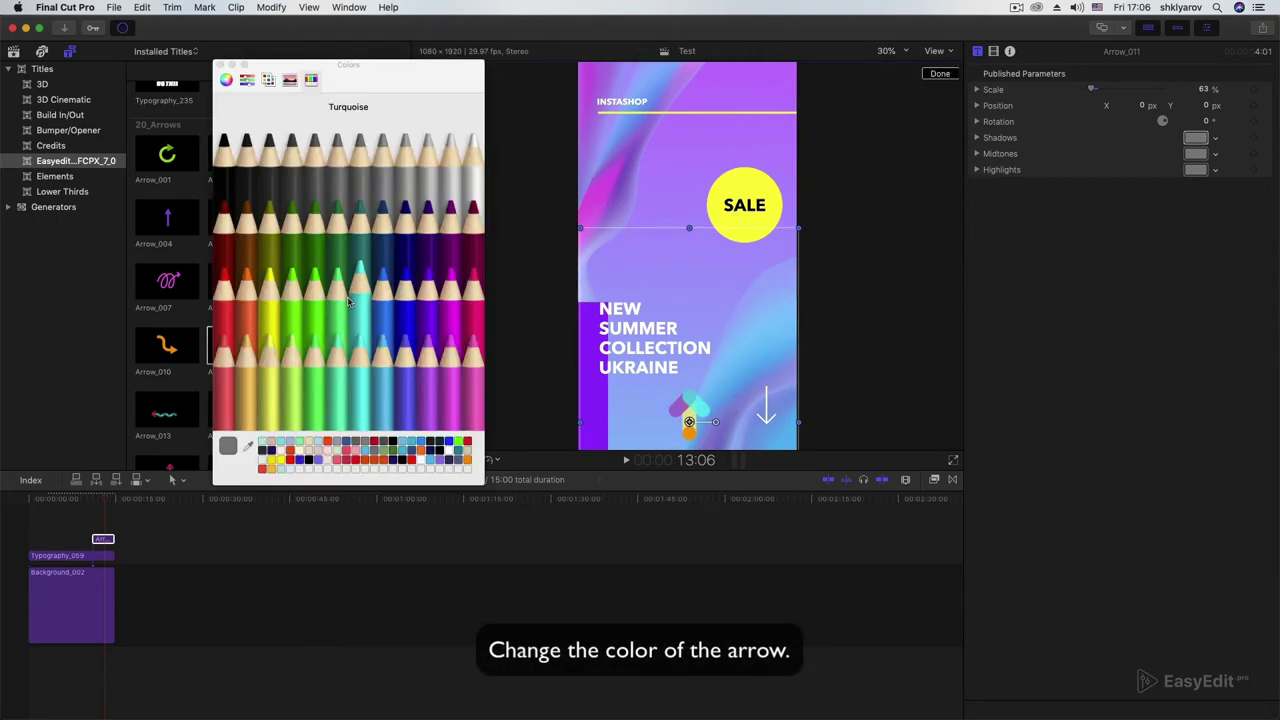
pyautogui.moveTo(278, 313)
pyautogui.mouseDown()
pyautogui.moveTo(386, 222)
pyautogui.moveTo(413, 339)
pyautogui.mouseUp()
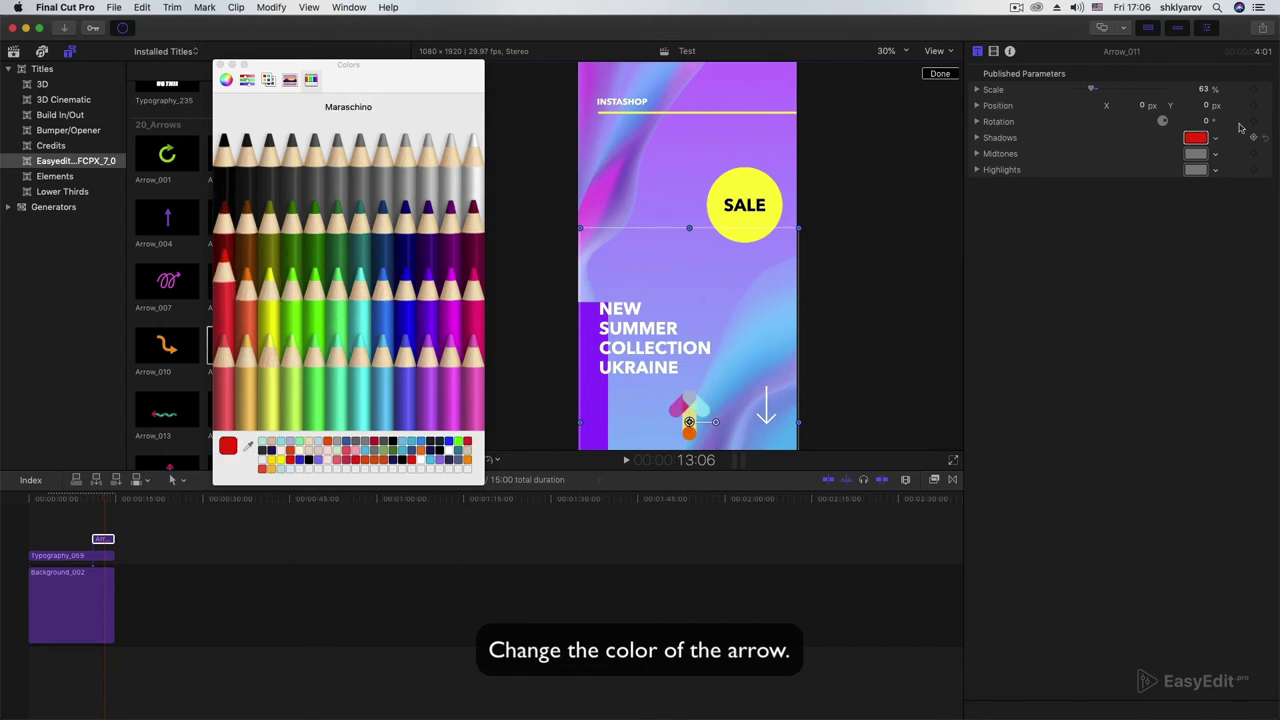
pyautogui.moveTo(369, 337)
pyautogui.mouseDown()
pyautogui.moveTo(414, 316)
pyautogui.moveTo(400, 290)
pyautogui.moveTo(288, 364)
pyautogui.mouseUp()
pyautogui.click(390, 388)
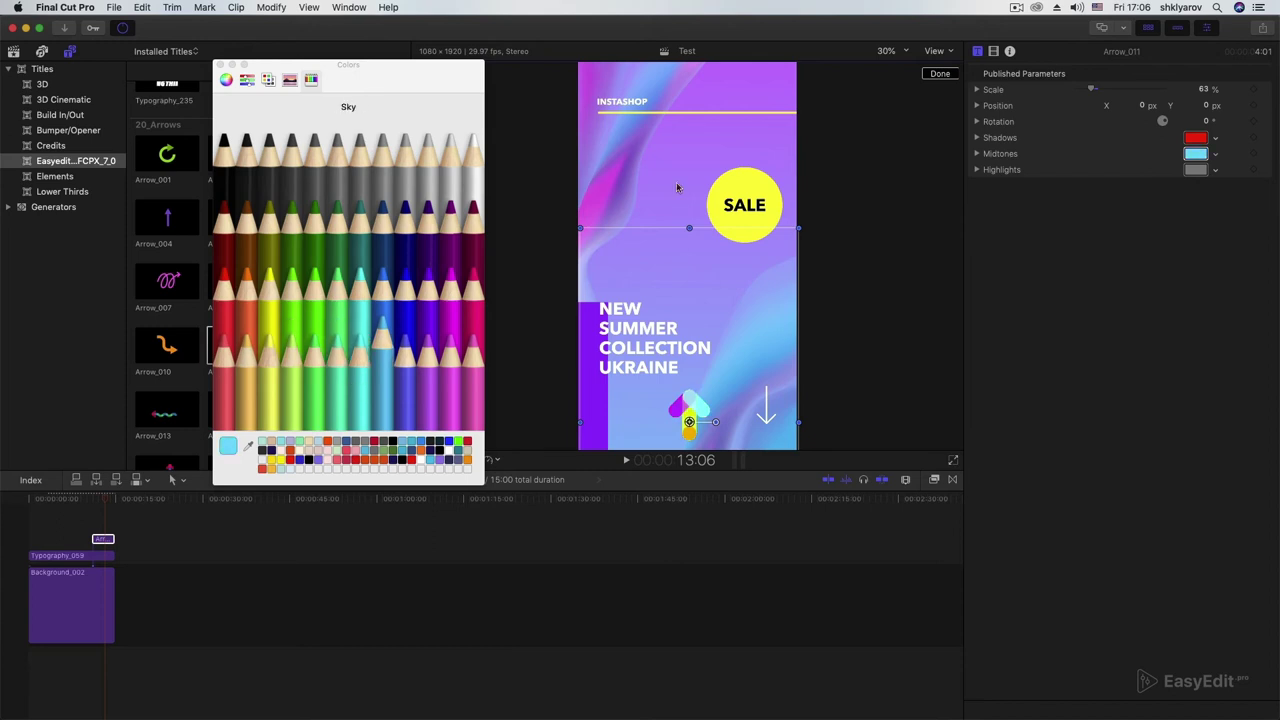
pyautogui.click(220, 64)
pyautogui.click(90, 503)
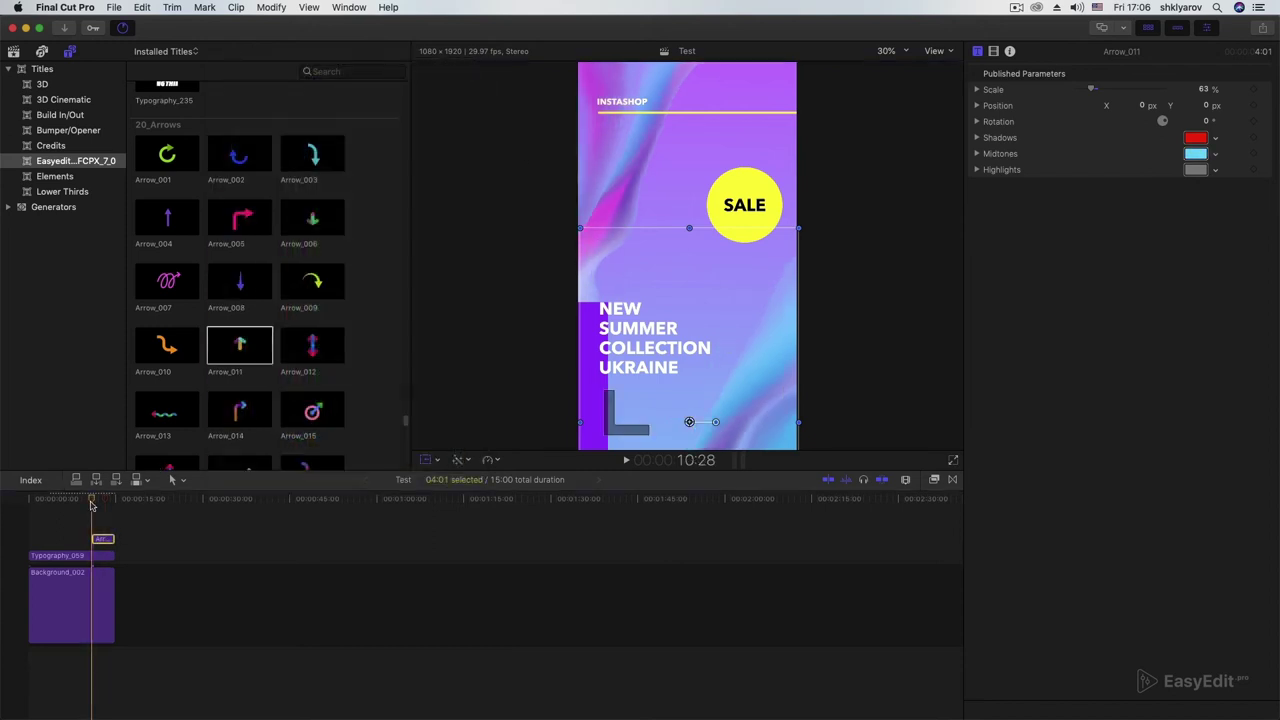
pyautogui.press('space')
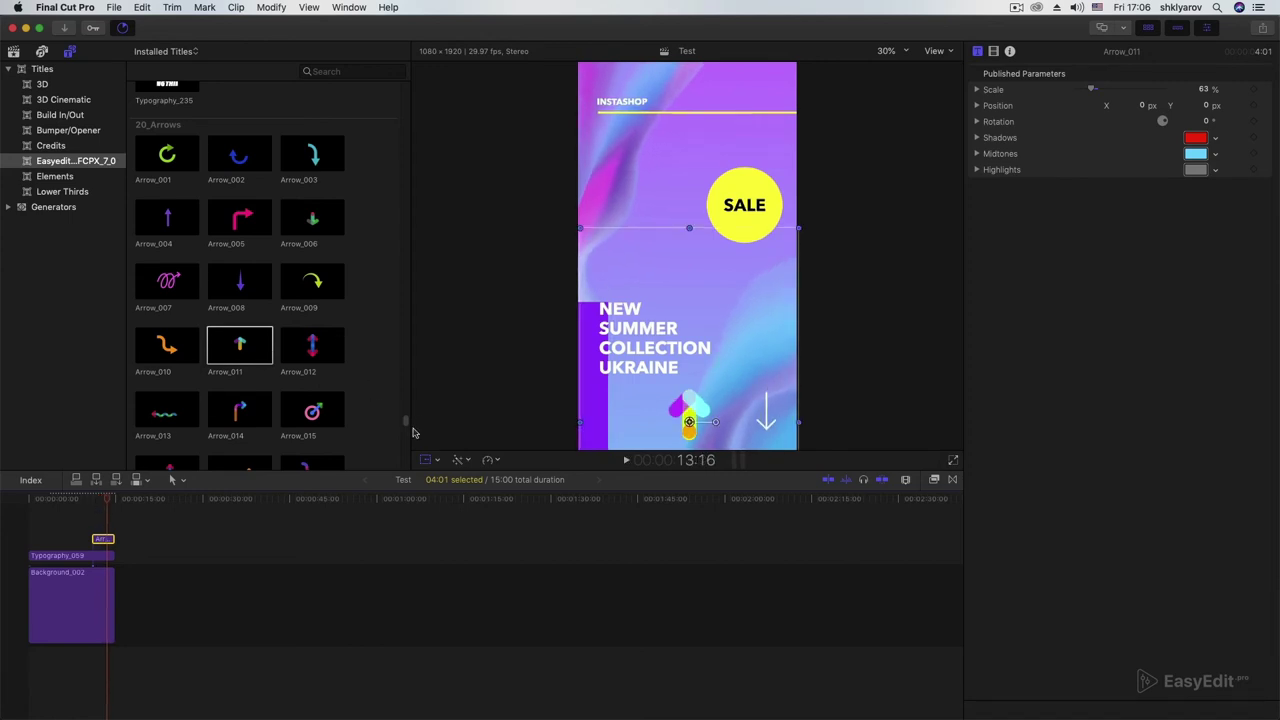
# - Start the Arrow_011 clip near the timeline's beginning, extend it to 13:09 ending with the other clips, and preview its animation
pyautogui.scroll(-10, 401, 425)
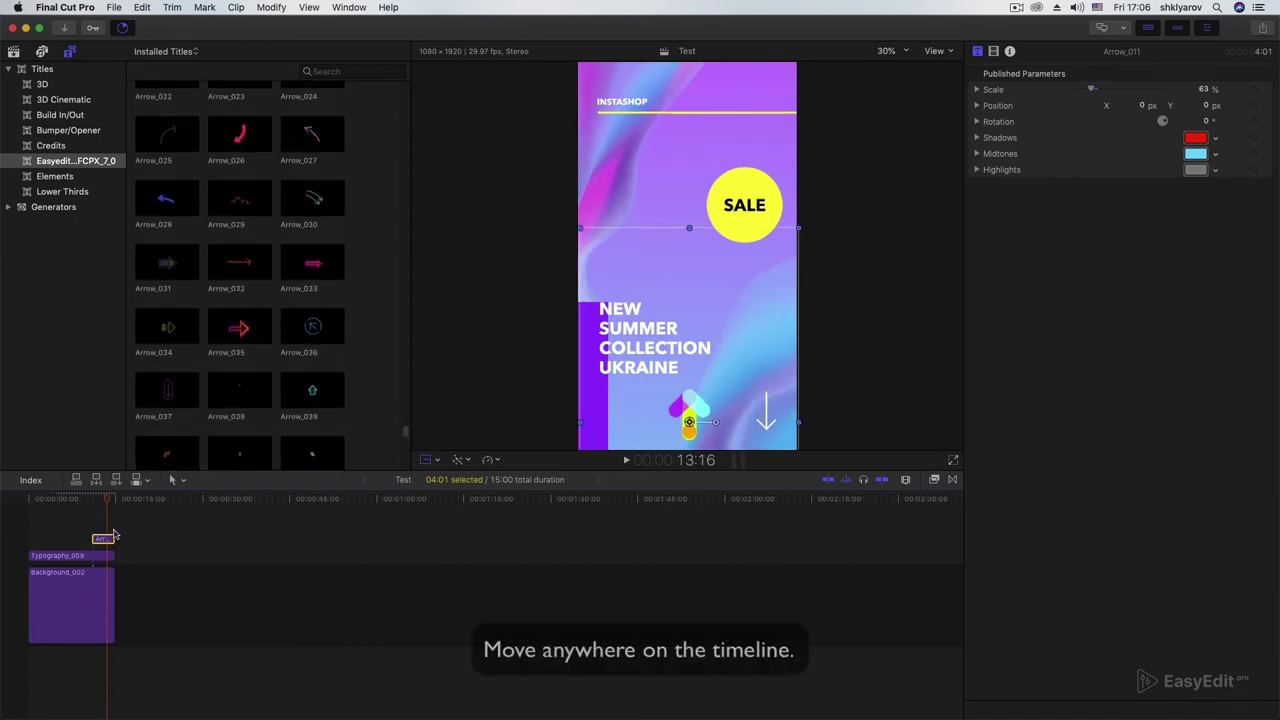
pyautogui.moveTo(90, 540)
pyautogui.mouseDown()
pyautogui.moveTo(57, 538)
pyautogui.moveTo(113, 538)
pyautogui.mouseUp()
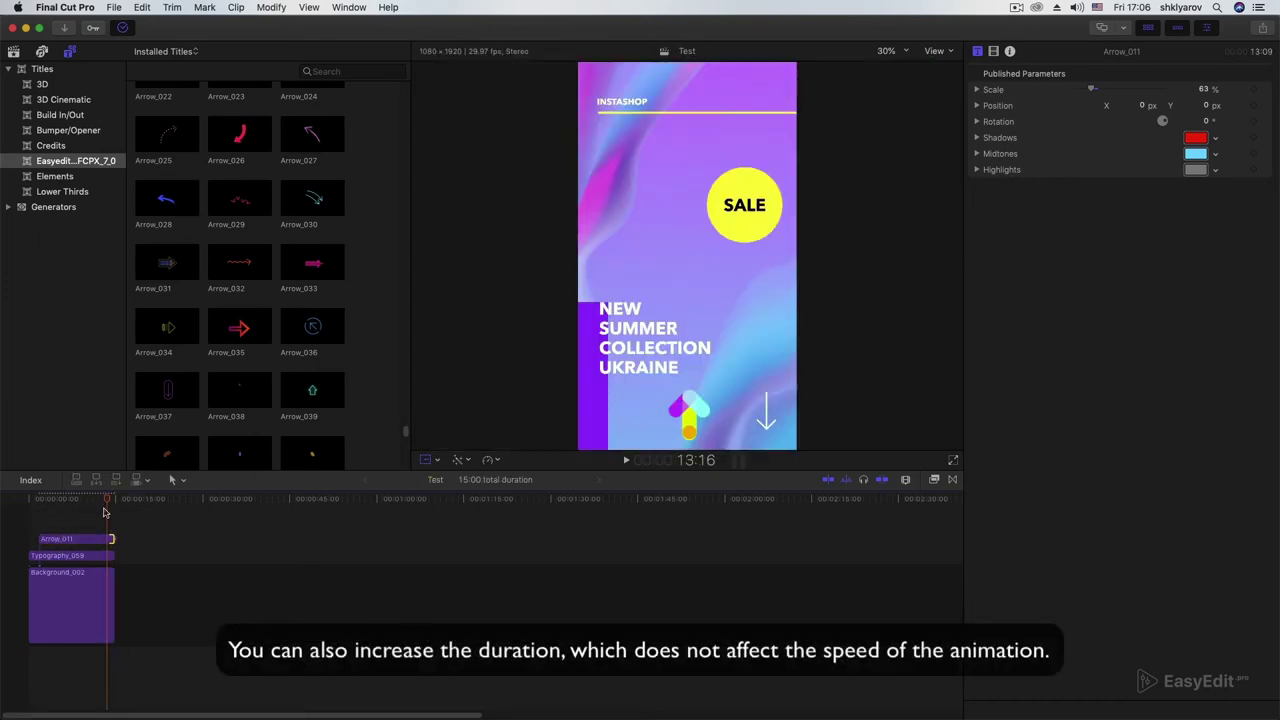
pyautogui.click(39, 501)
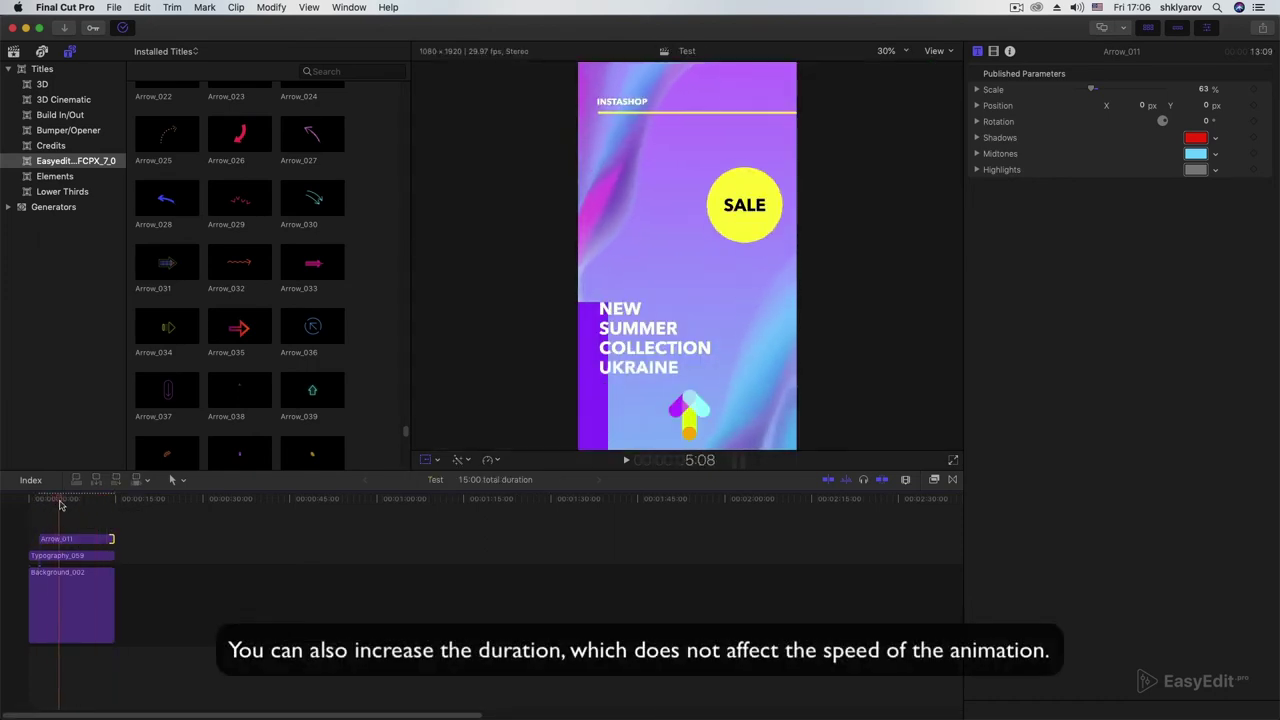
pyautogui.click(41, 501)
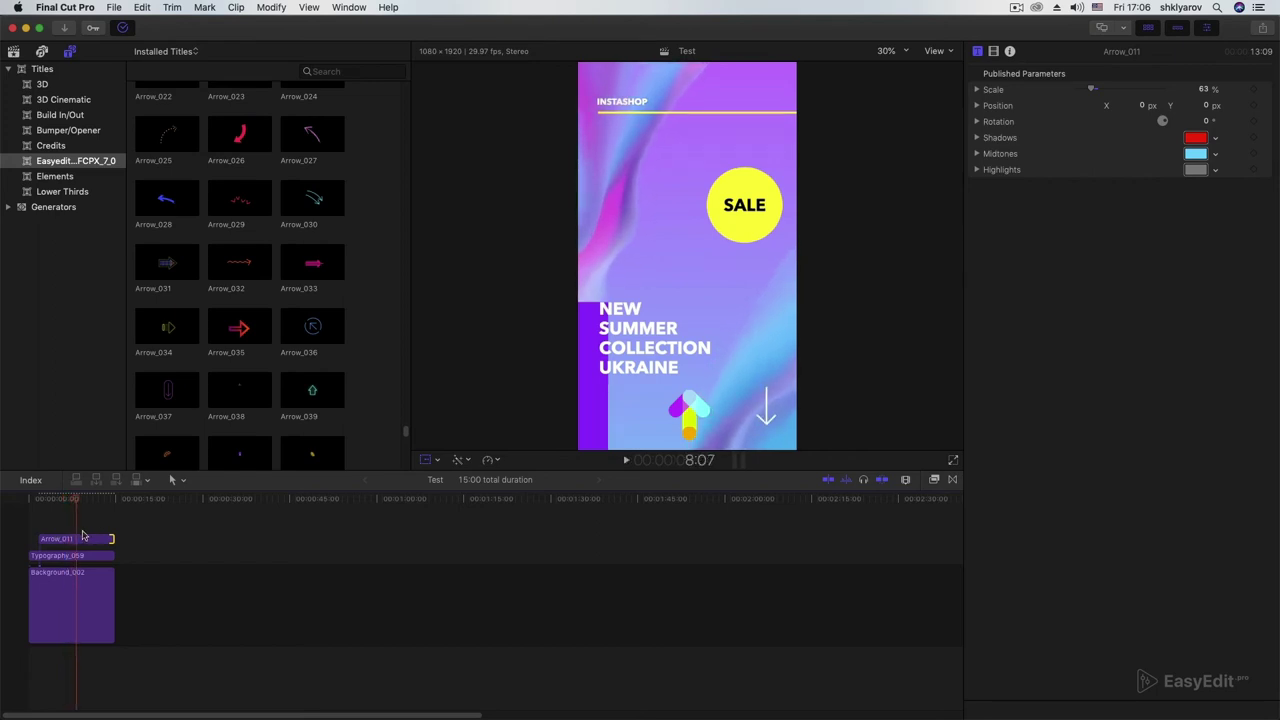
# - Add Price_Tags_007 from the 21_Price_Tags category above the Arrow_011 clip with a duration of 10:07, and select it
pyautogui.scroll(-15, 402, 418)
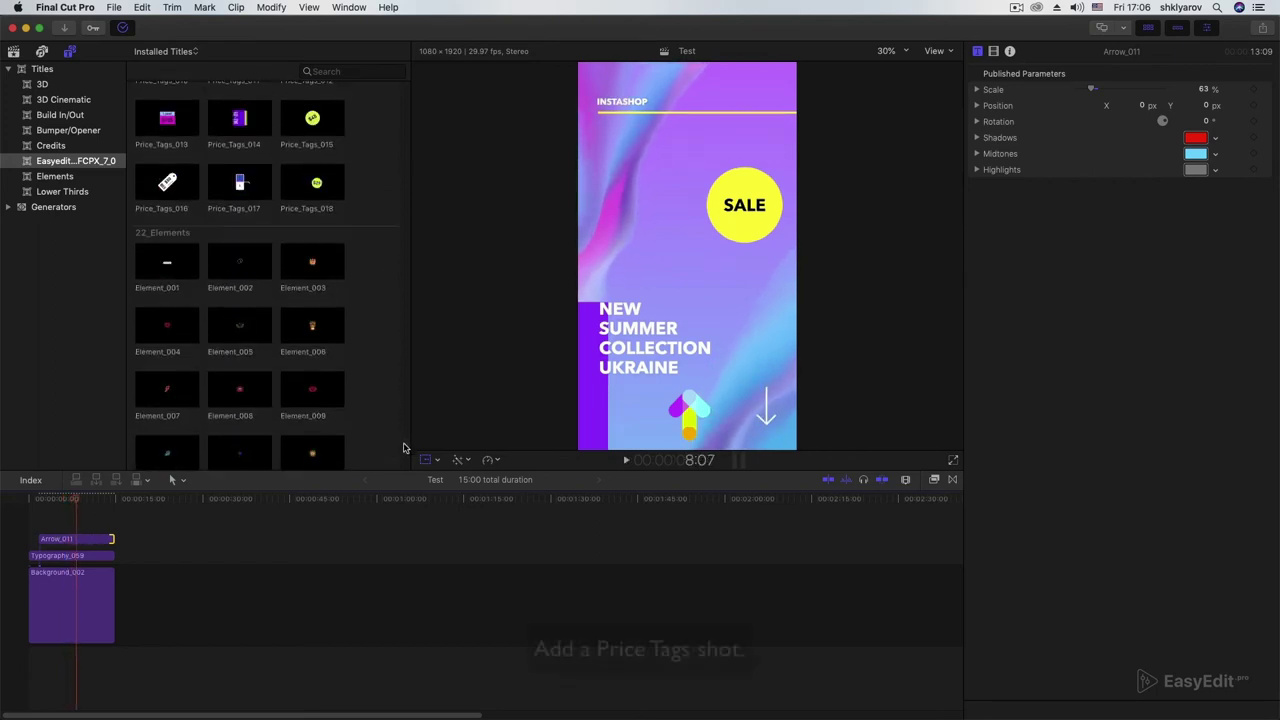
pyautogui.scroll(2, 405, 441)
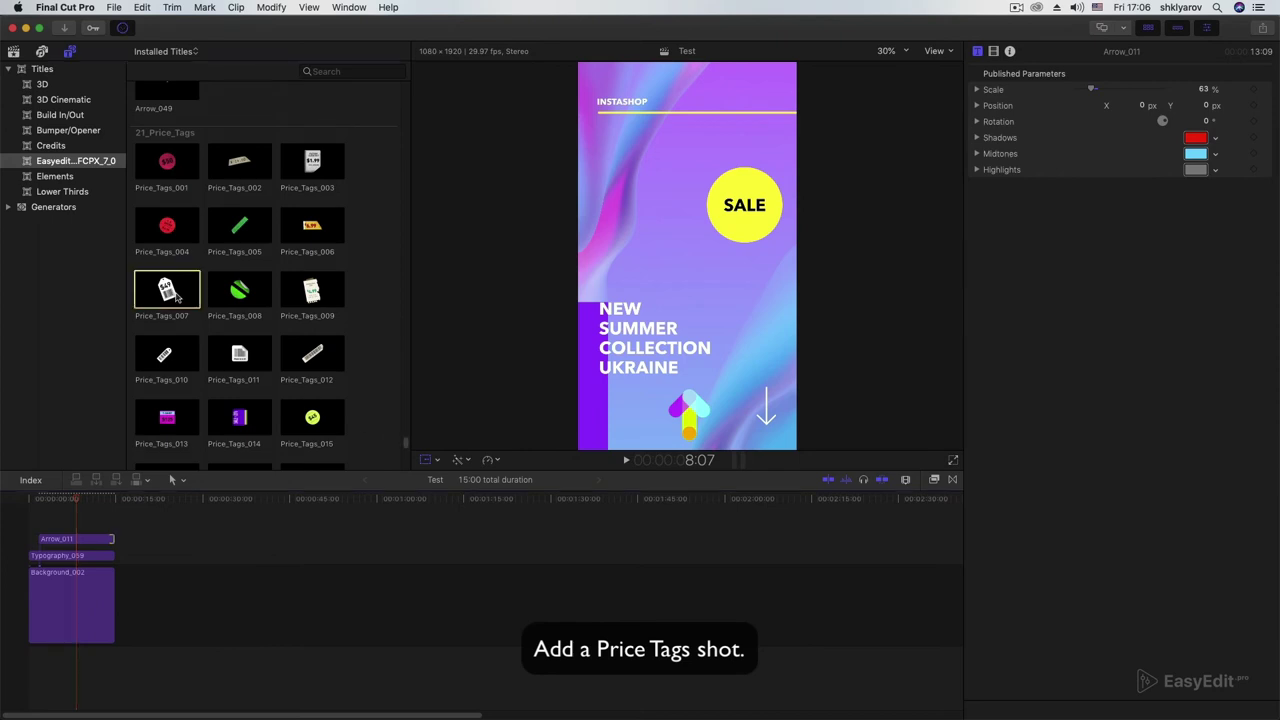
pyautogui.moveTo(170, 292); pyautogui.dragTo(114, 522)
pyautogui.click(76, 522)
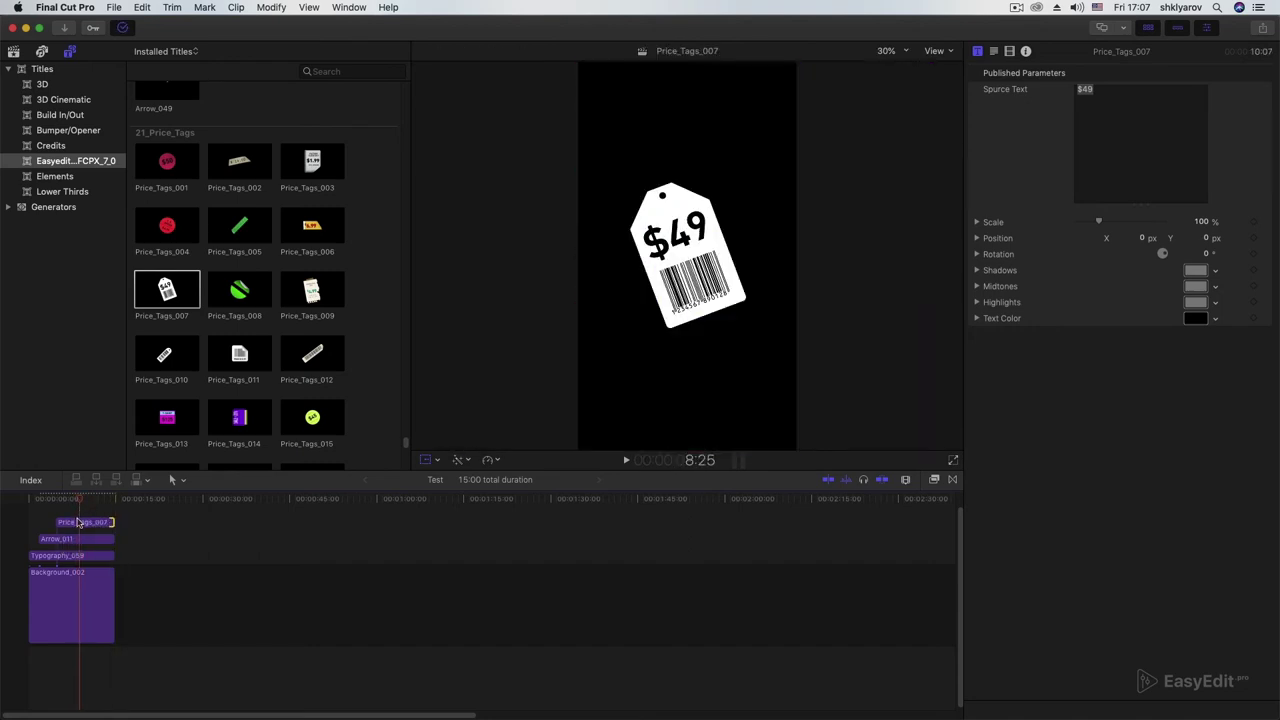
pyautogui.click(78, 523)
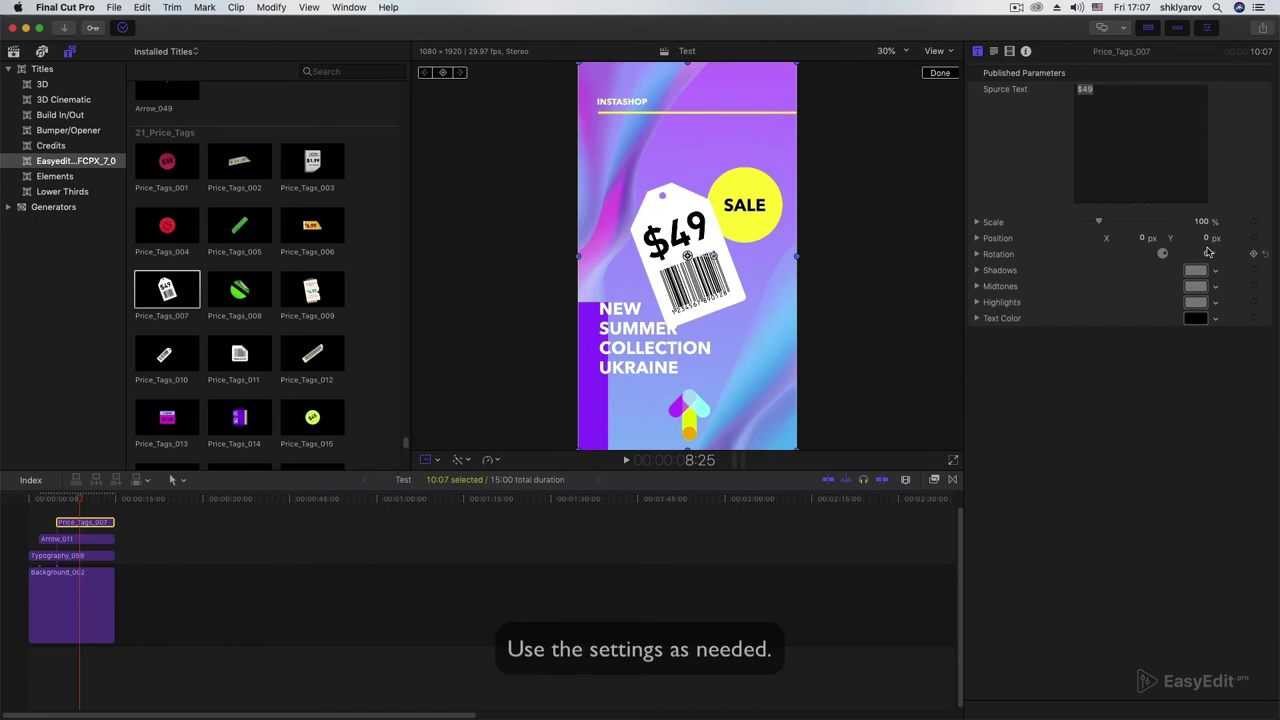
# - Scale the price tag to 47%, move it to the upper-left area opposite the SALE circle, and play it back
pyautogui.moveTo(1202, 221); pyautogui.dragTo(1175, 221)
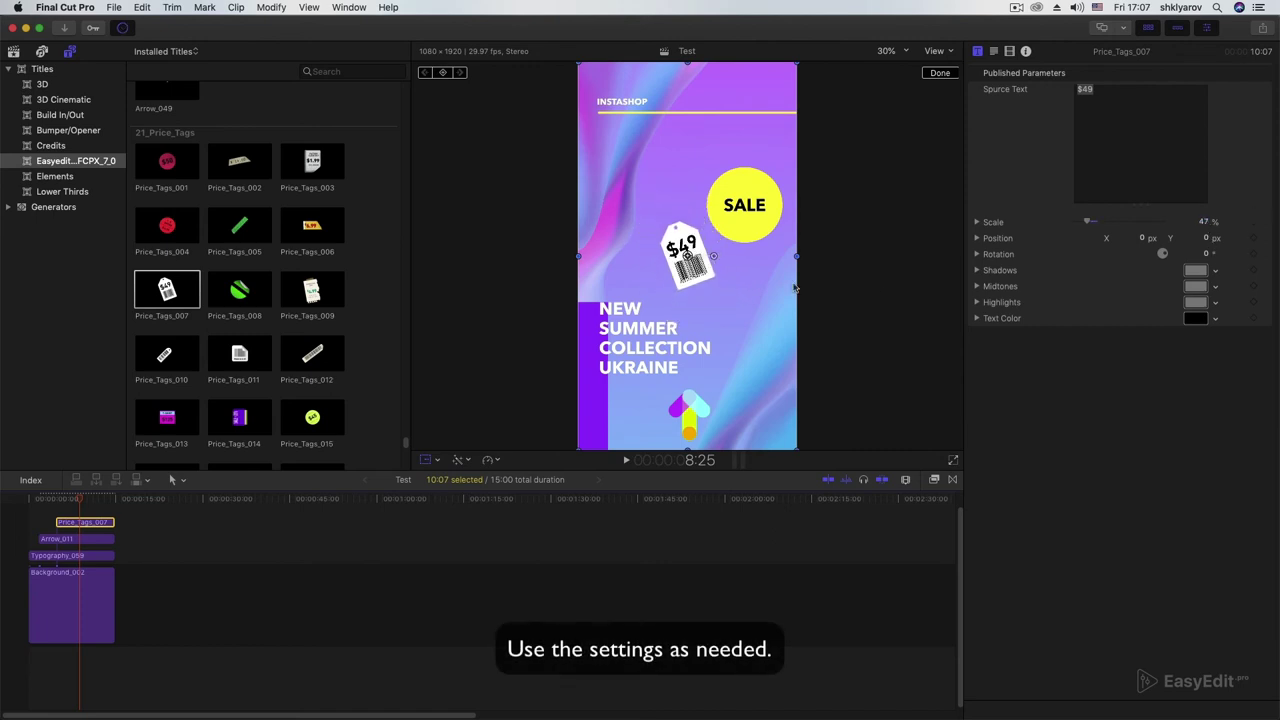
pyautogui.moveTo(687, 255); pyautogui.dragTo(632, 195)
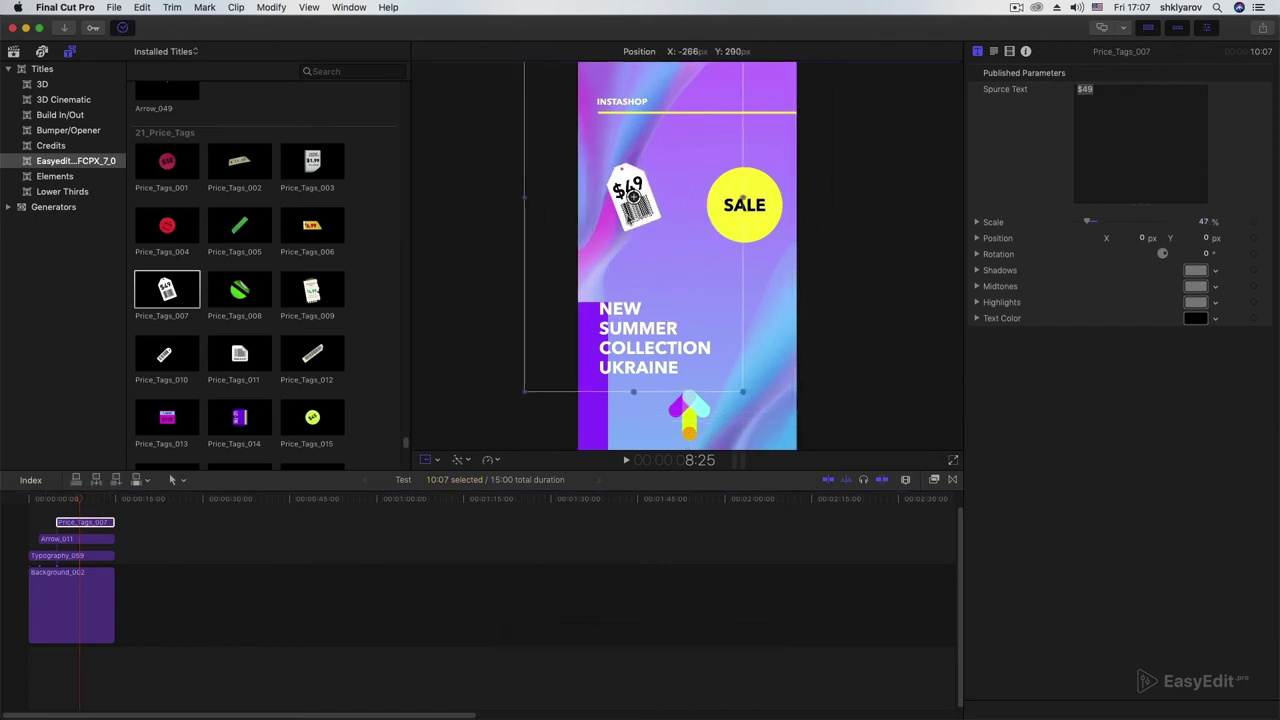
pyautogui.click(55, 500)
pyautogui.press('space')
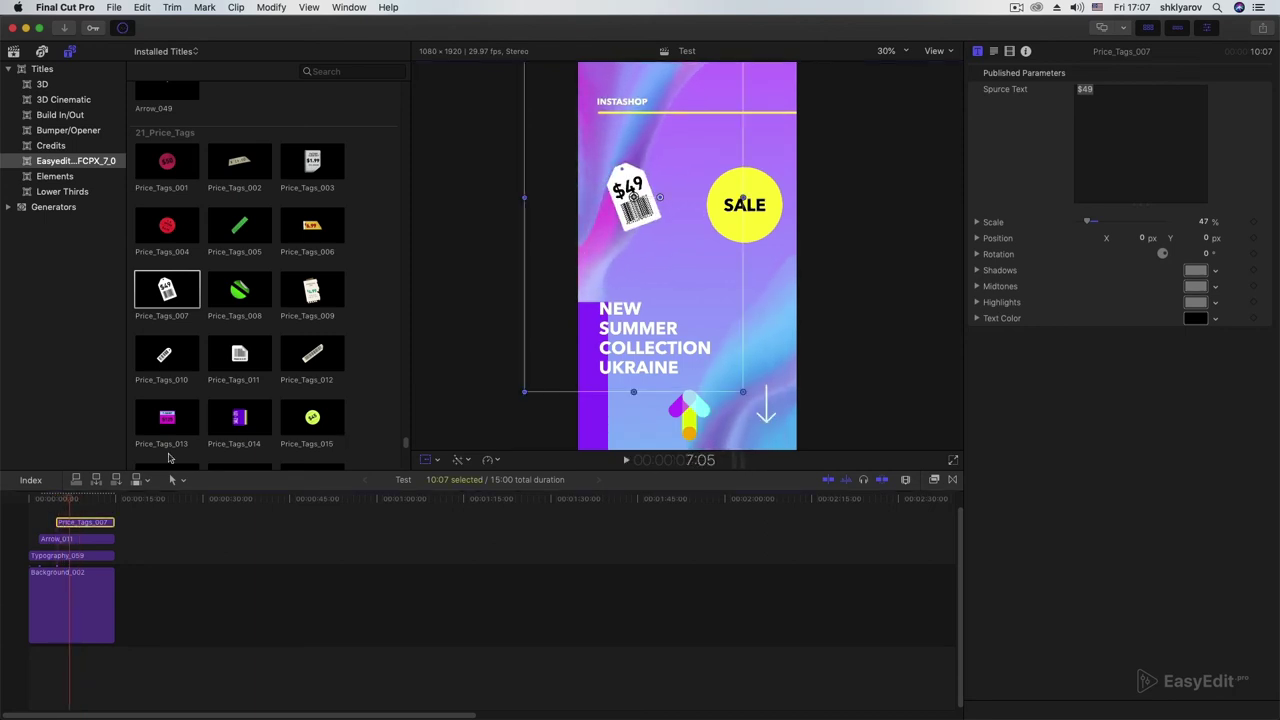
# - Add the Stickers_Emoji_007 title from the 15_Stickers_Emoji category above the Price_Tags_007 clip, starting at the same time
pyautogui.scroll(-10, 325, 377)
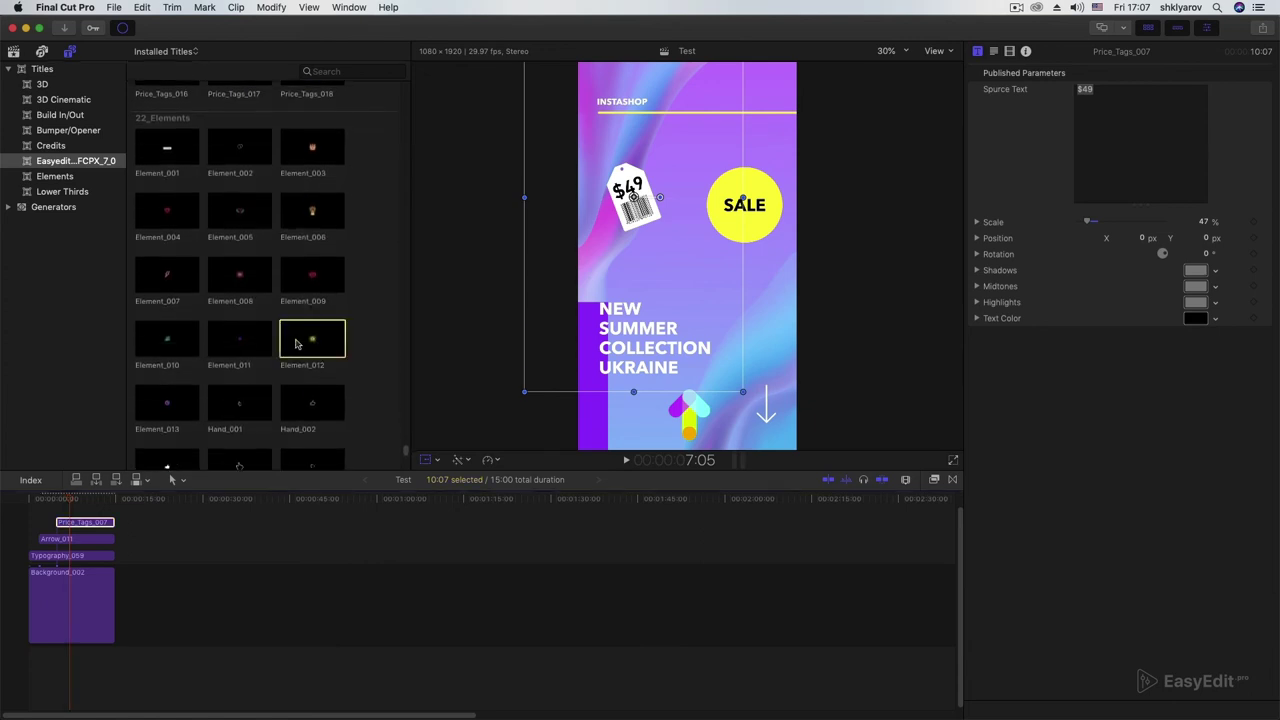
pyautogui.scroll(-2, 391, 418)
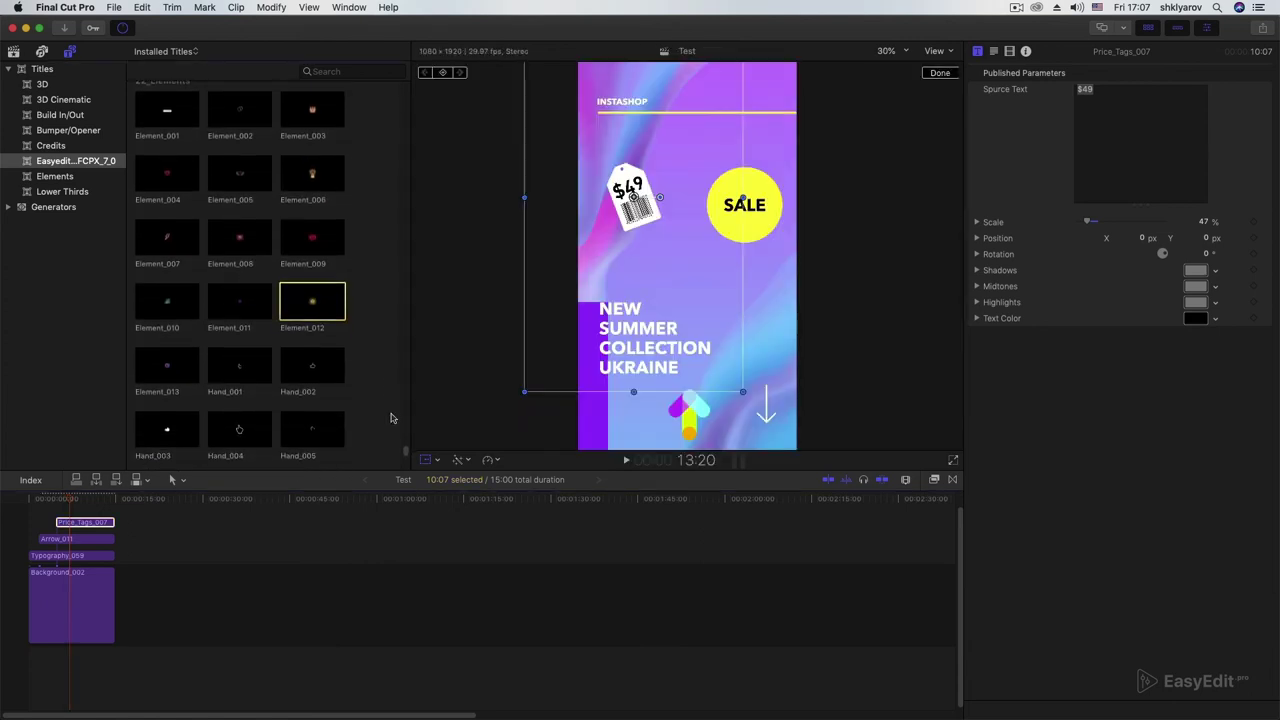
pyautogui.scroll(-20, 391, 418)
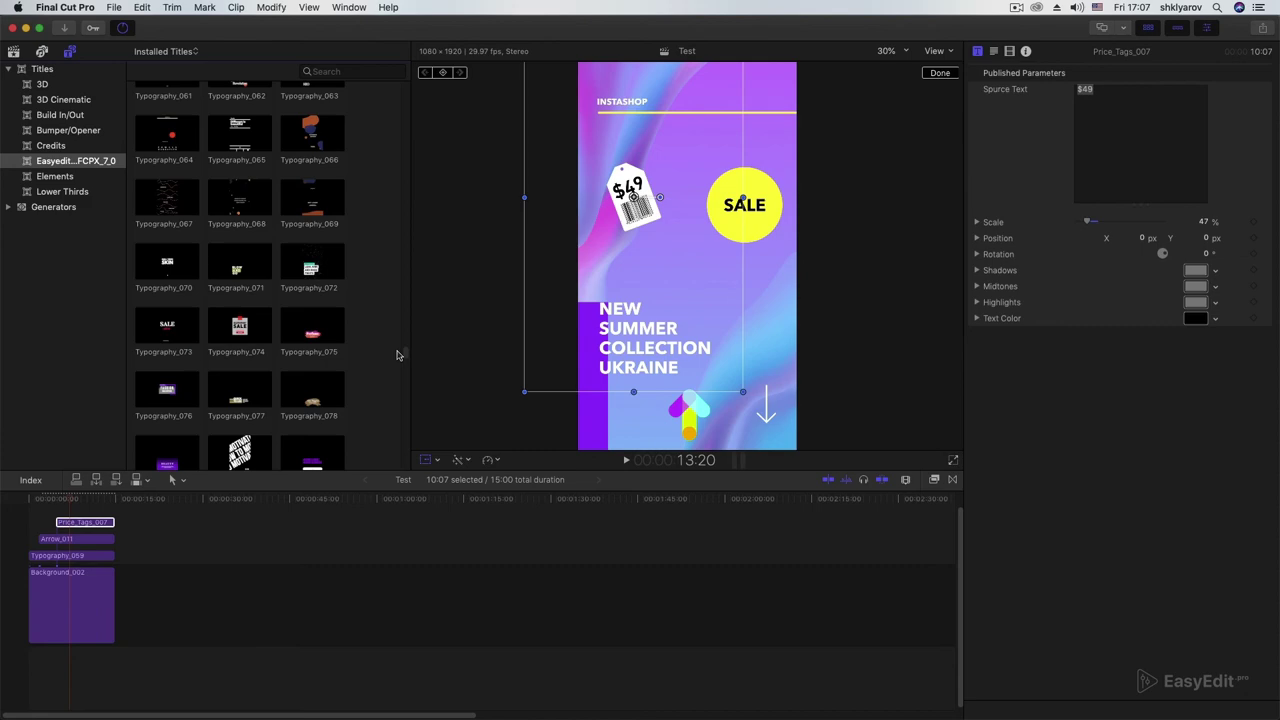
pyautogui.scroll(-20, 397, 355)
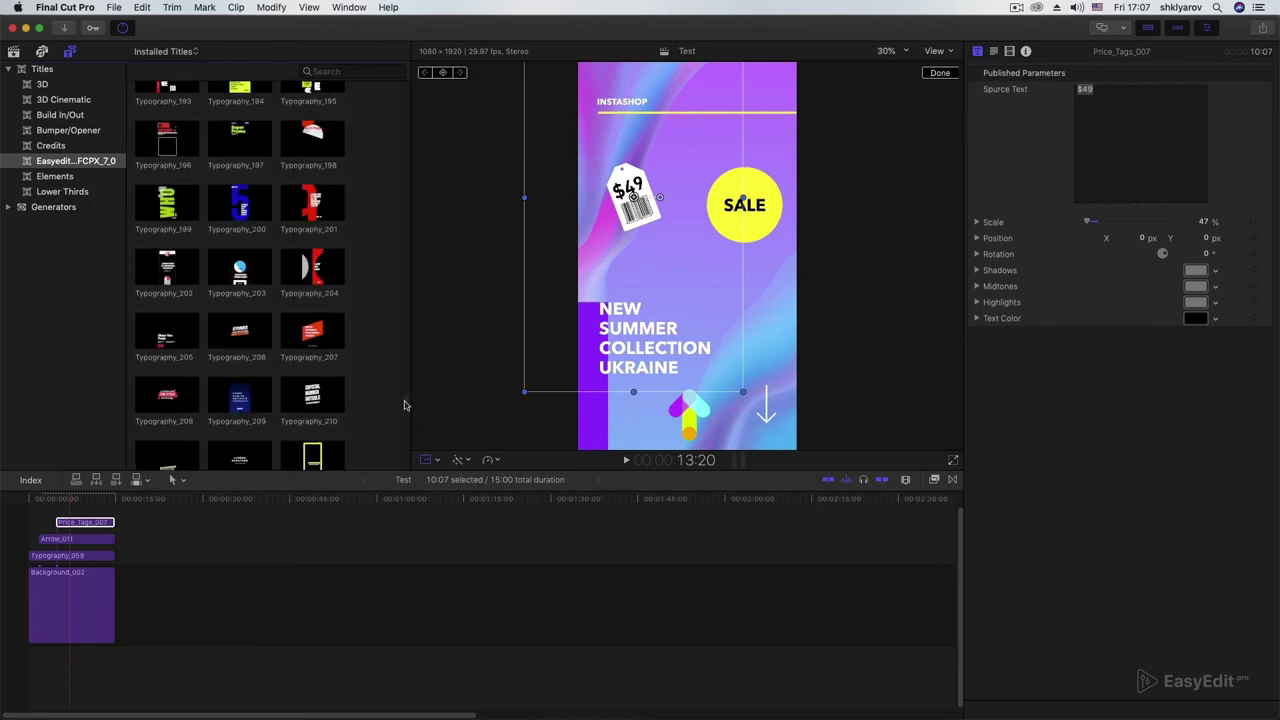
pyautogui.scroll(20, 404, 405)
pyautogui.scroll(-20, 396, 354)
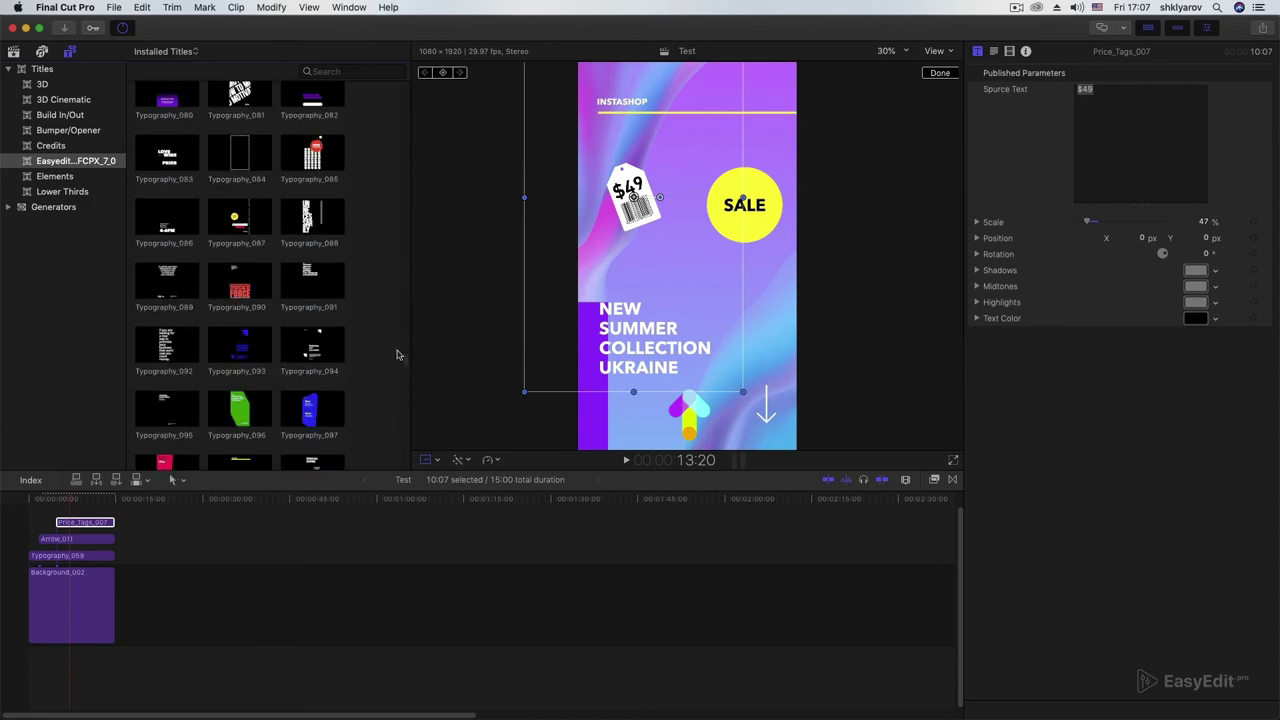
pyautogui.scroll(20, 396, 330)
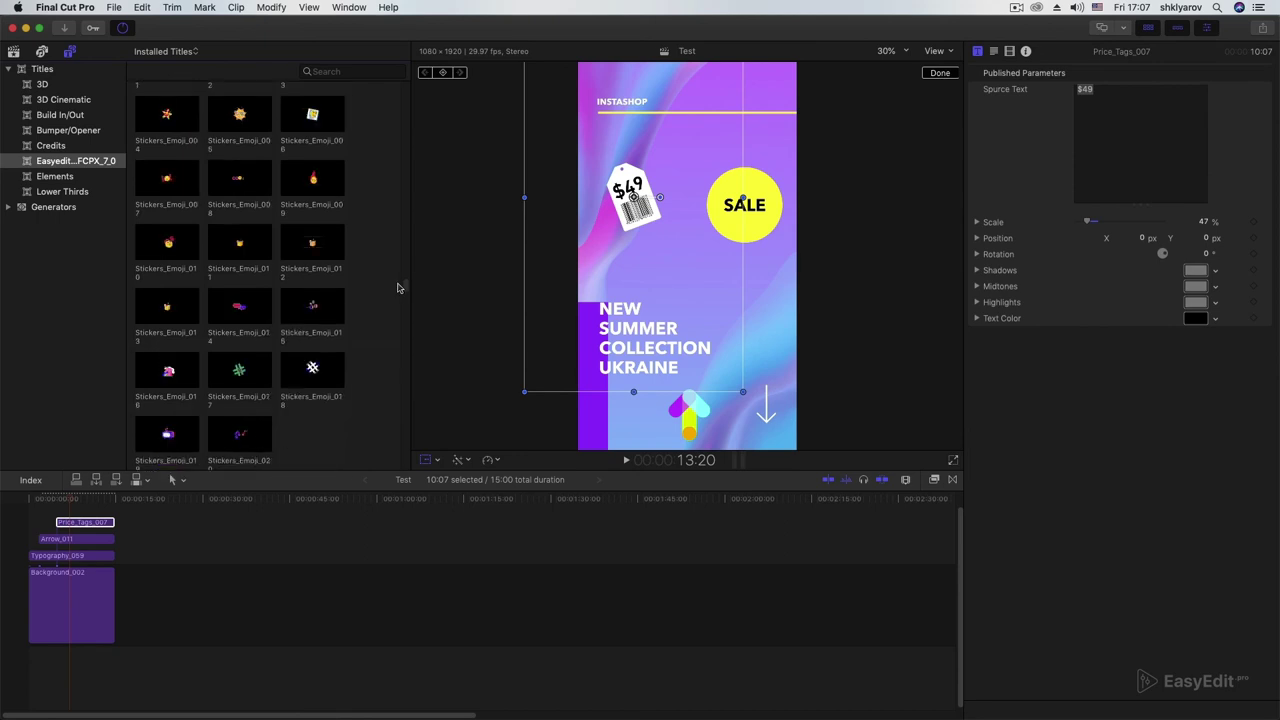
pyautogui.scroll(5, 397, 288)
pyautogui.click(167, 312)
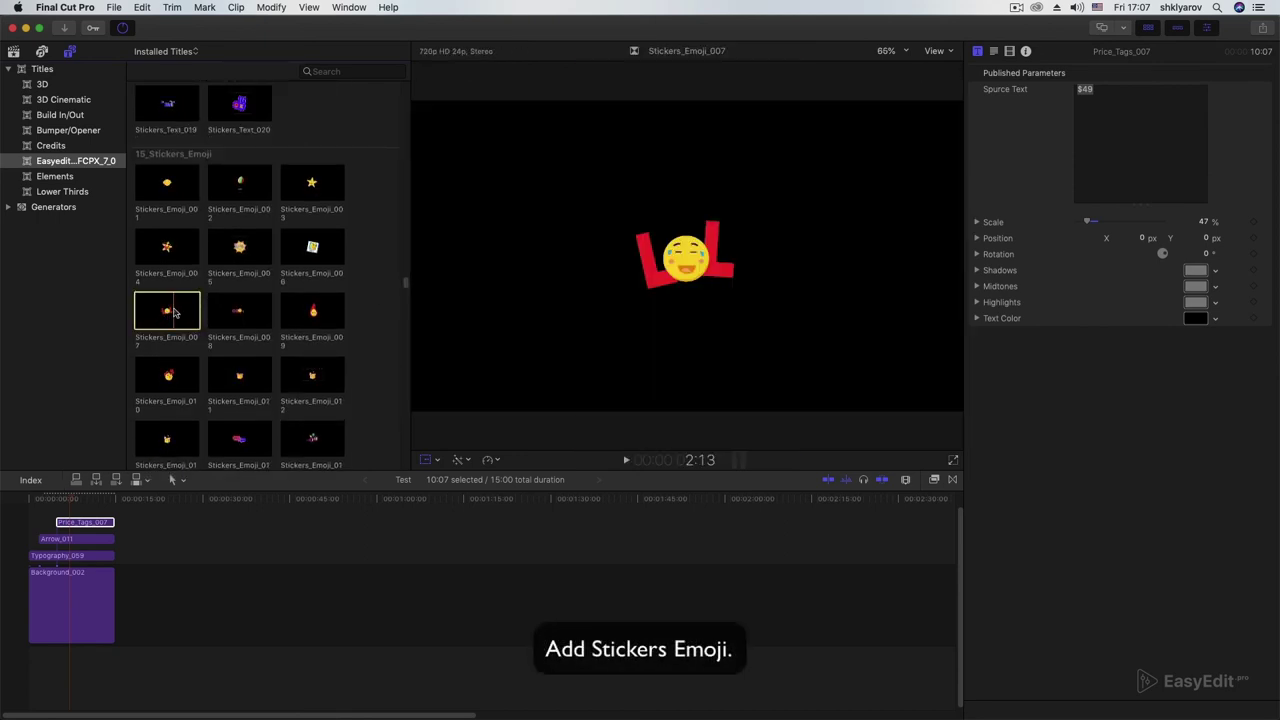
pyautogui.moveTo(167, 312); pyautogui.dragTo(67, 520)
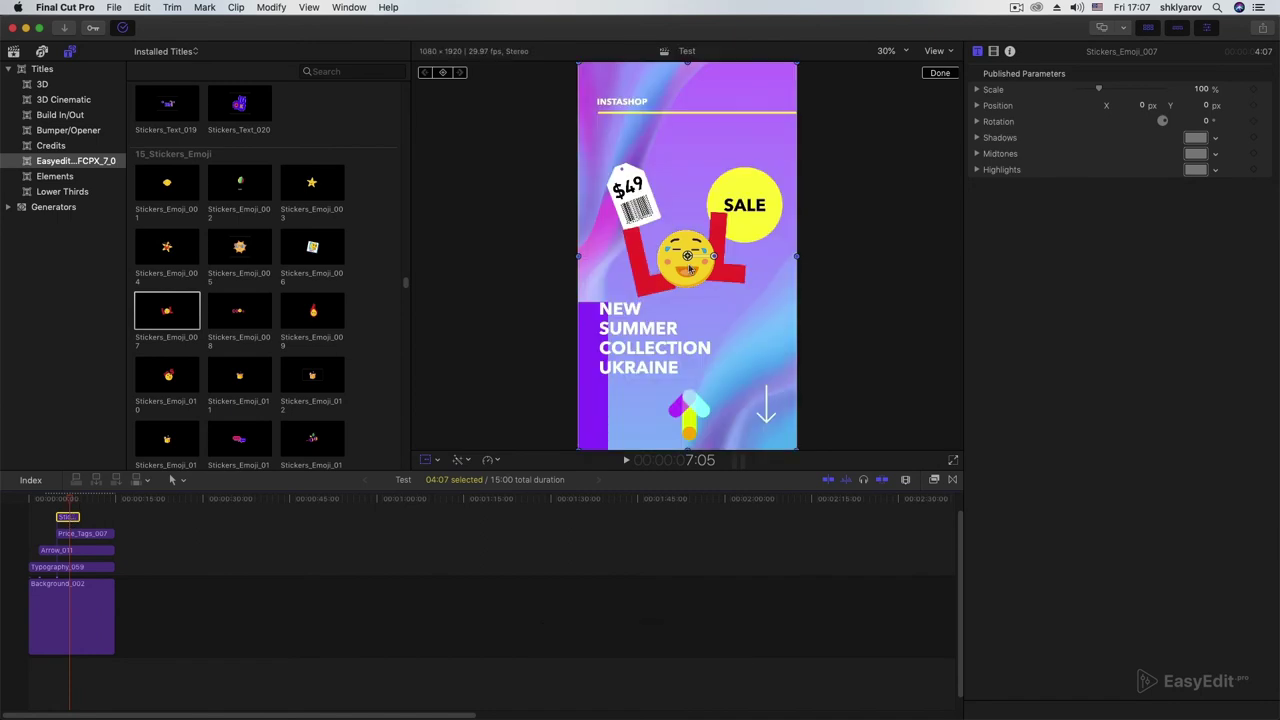
# - Move the emoji sticker below the SALE circle, scale it to 70%, rotate it to -35°, and play it back
pyautogui.moveTo(689, 268); pyautogui.dragTo(744, 292)
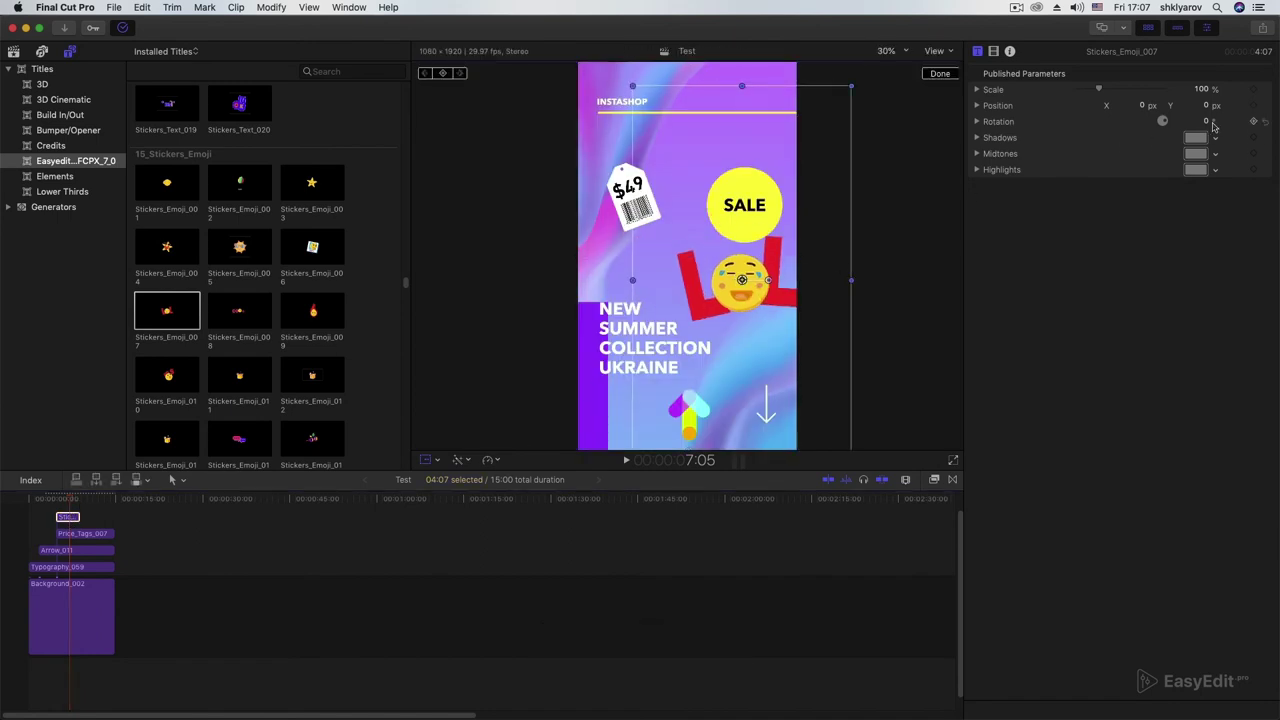
pyautogui.moveTo(1203, 95); pyautogui.dragTo(1141, 106)
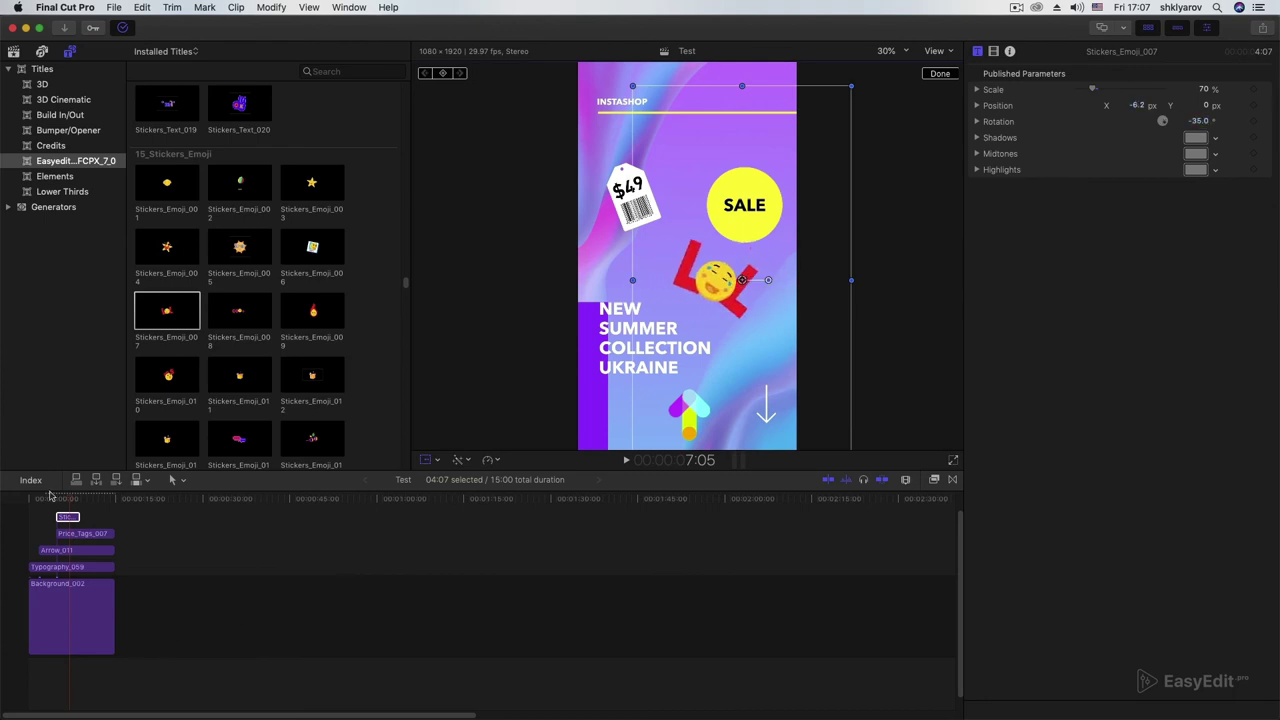
pyautogui.press('space')
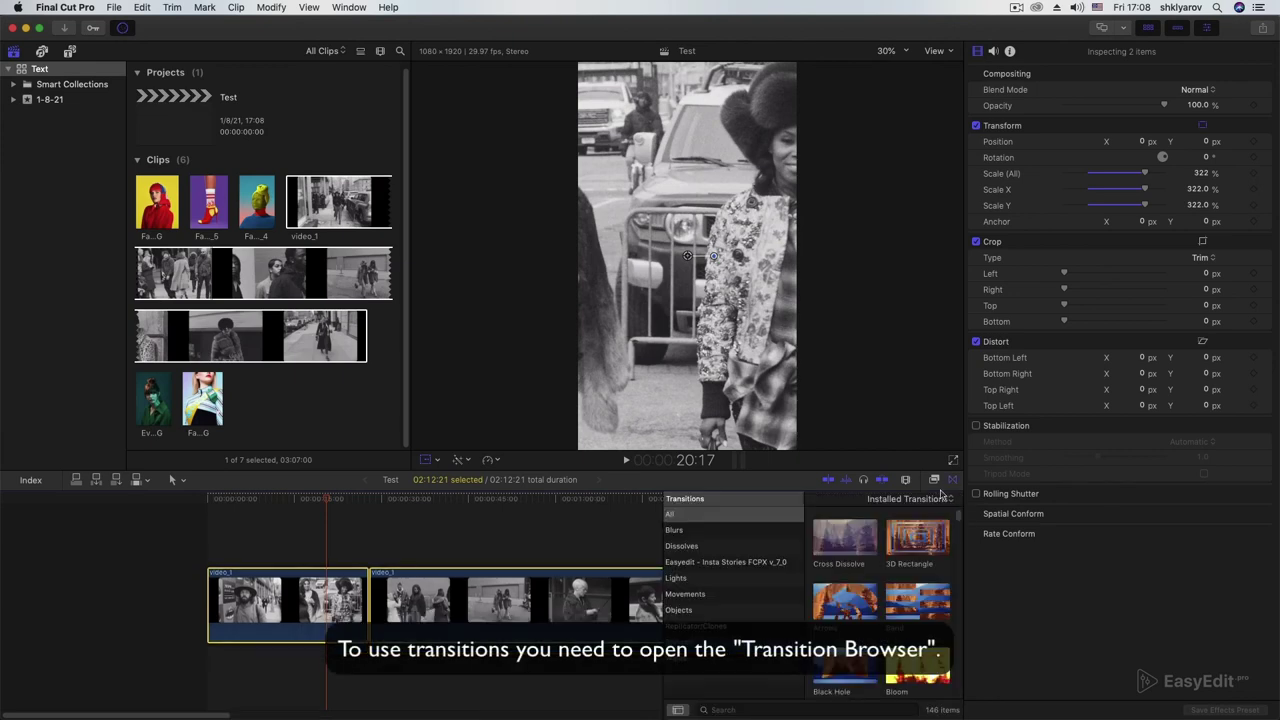
# - Apply Transition_001_Liquid from the Easyedit - Insta Stories transitions between the two video_1 clips and play it back
pyautogui.click(741, 562)
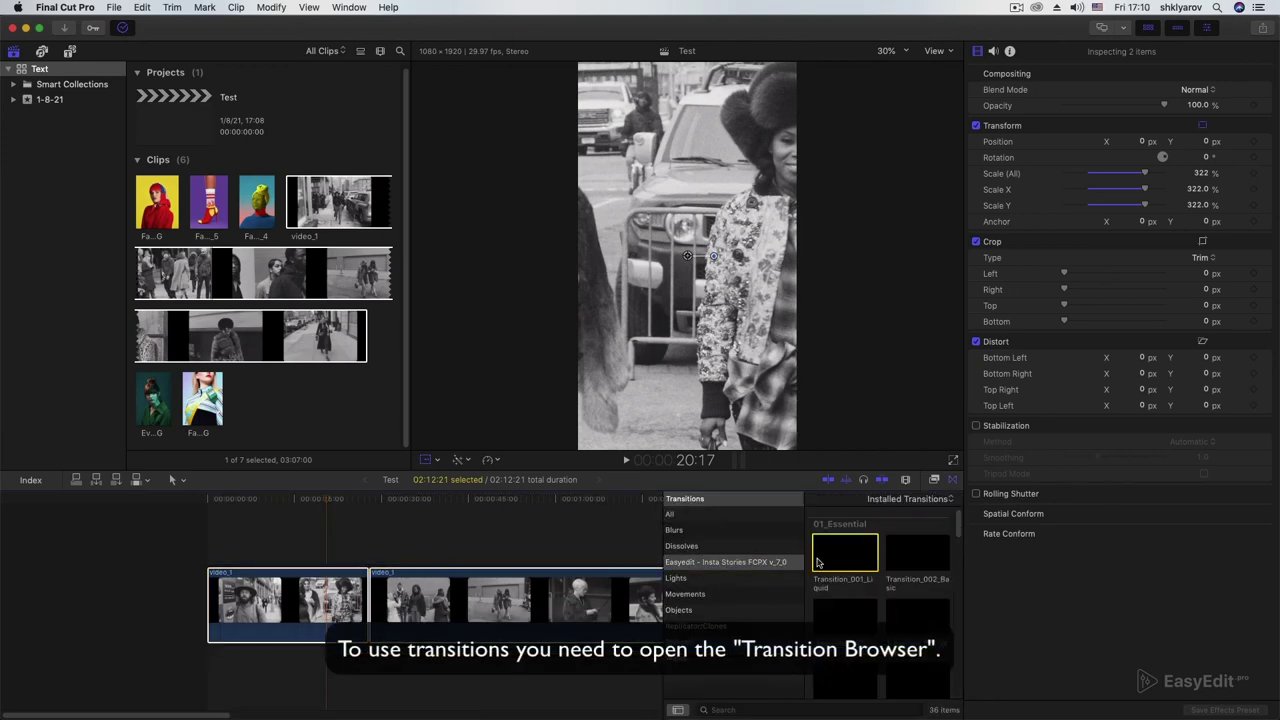
pyautogui.moveTo(853, 562); pyautogui.dragTo(368, 600)
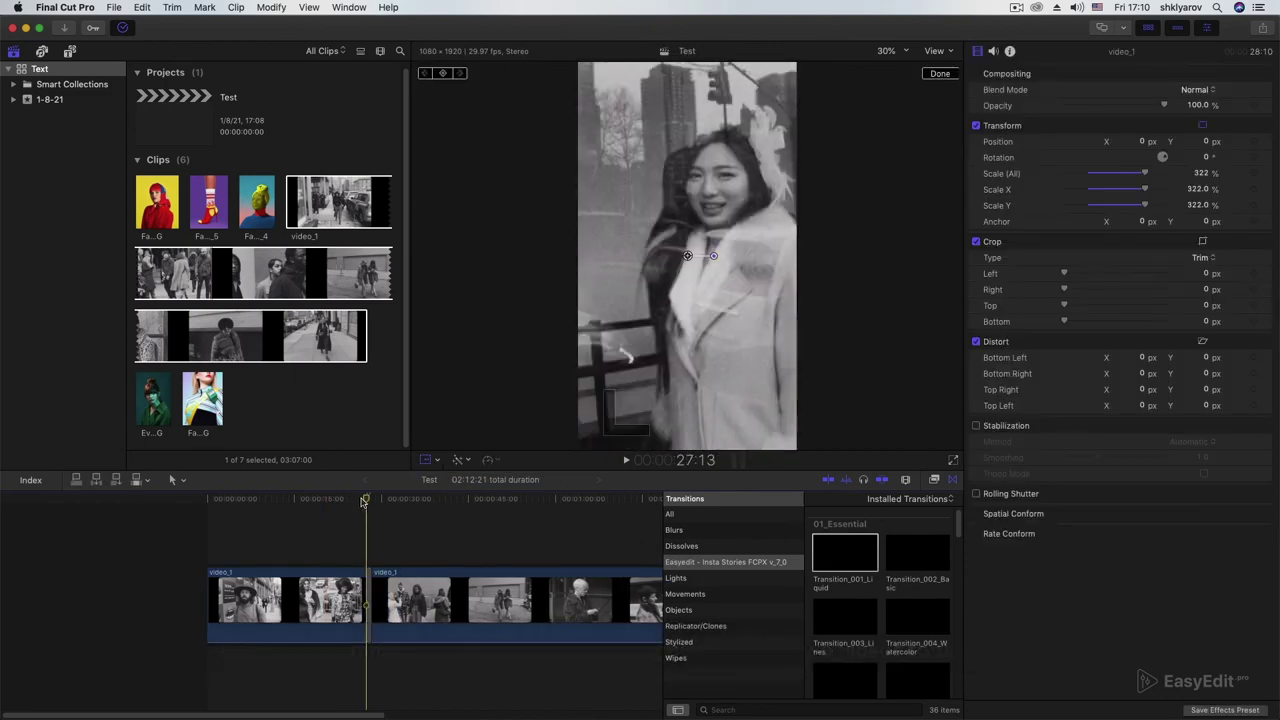
pyautogui.press('space')
pyautogui.press('space')
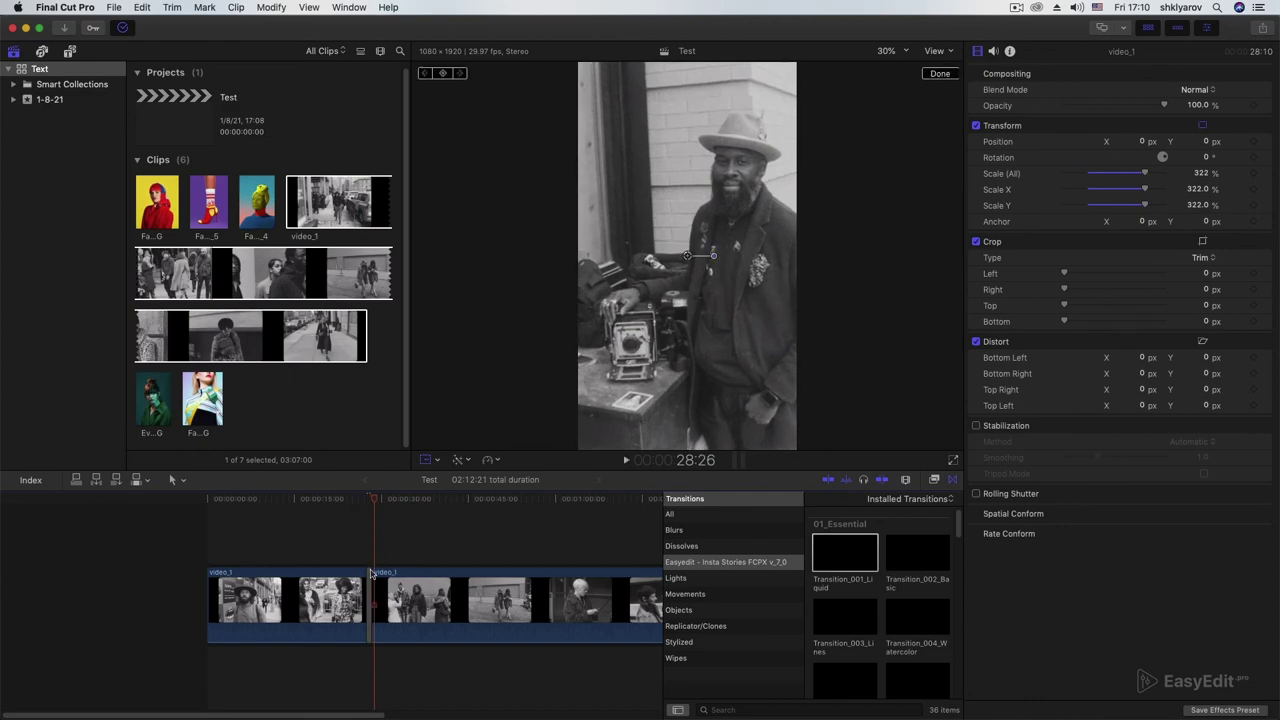
# - Replace the Liquid transition between the two clips with Transition_013_Brush and play it back
pyautogui.click(368, 600)
pyautogui.press('BackSpace')
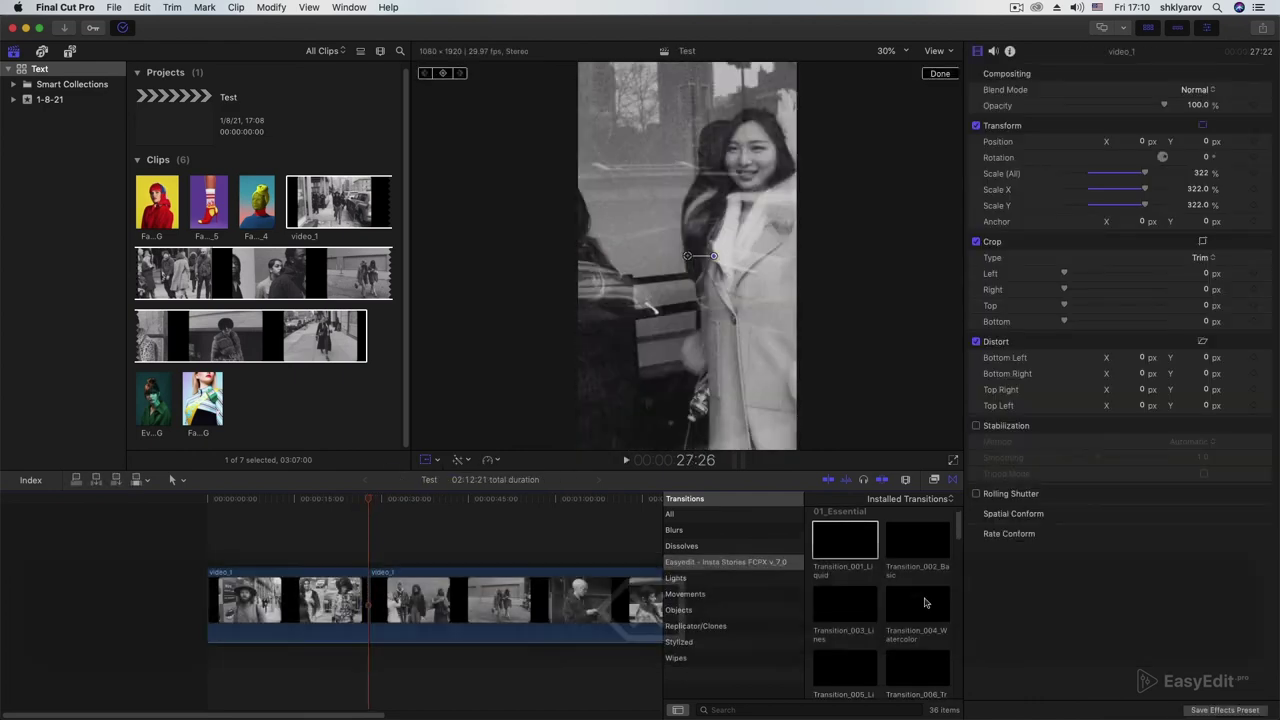
pyautogui.scroll(-3, 908, 600)
pyautogui.moveTo(851, 596); pyautogui.dragTo(362, 605)
pyautogui.click(357, 540)
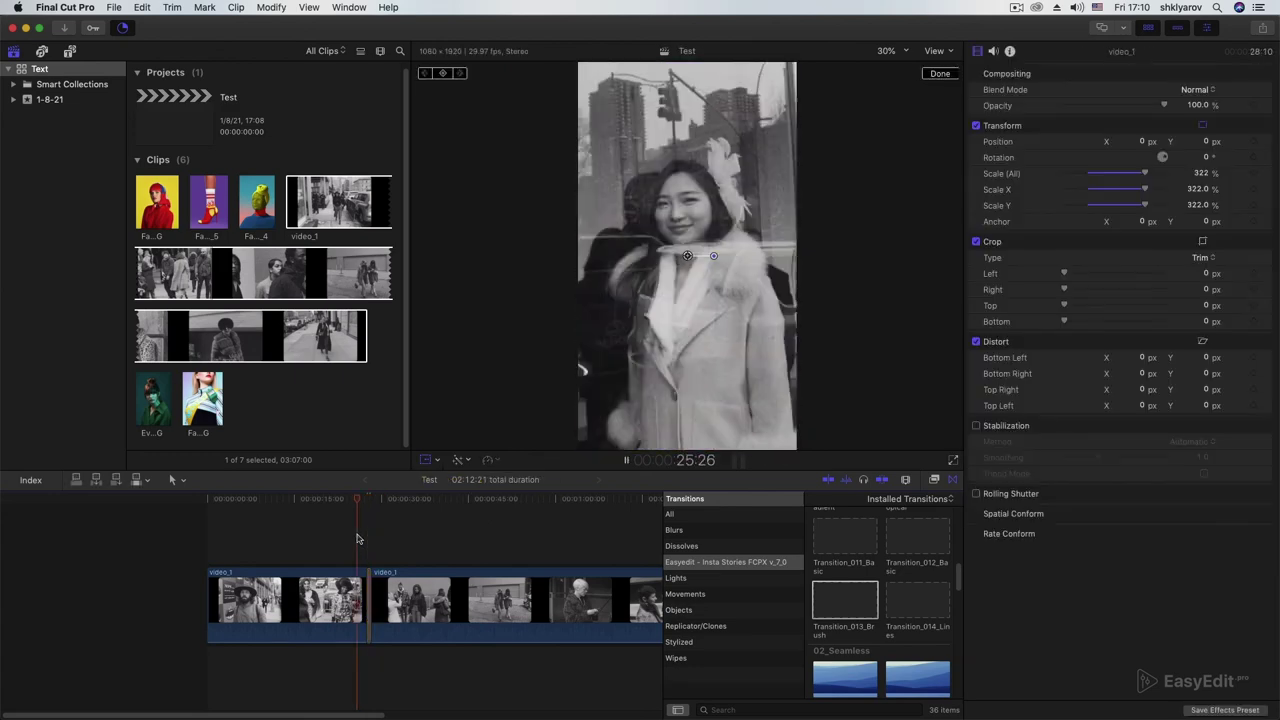
pyautogui.press('space')
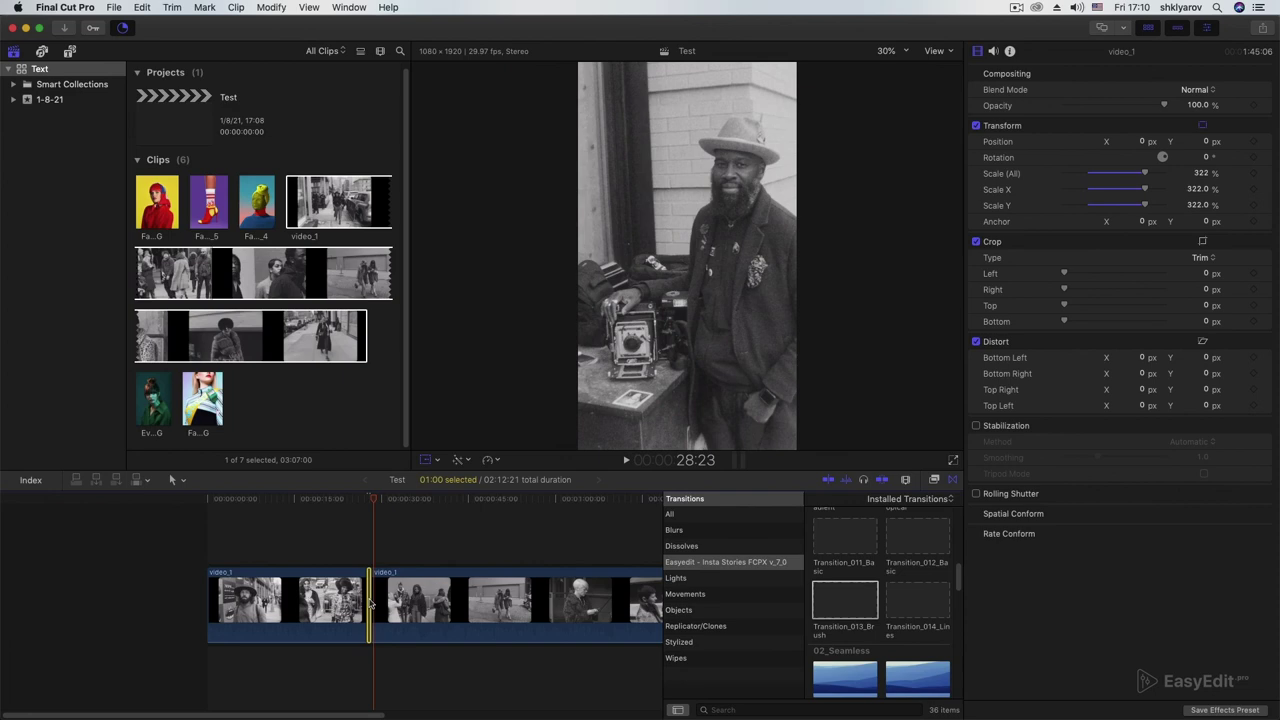
# - Replace the Brush transition between the two clips with Seamless_012 from the 02_Seamless category
pyautogui.press('BackSpace')
pyautogui.scroll(-1, 903, 617)
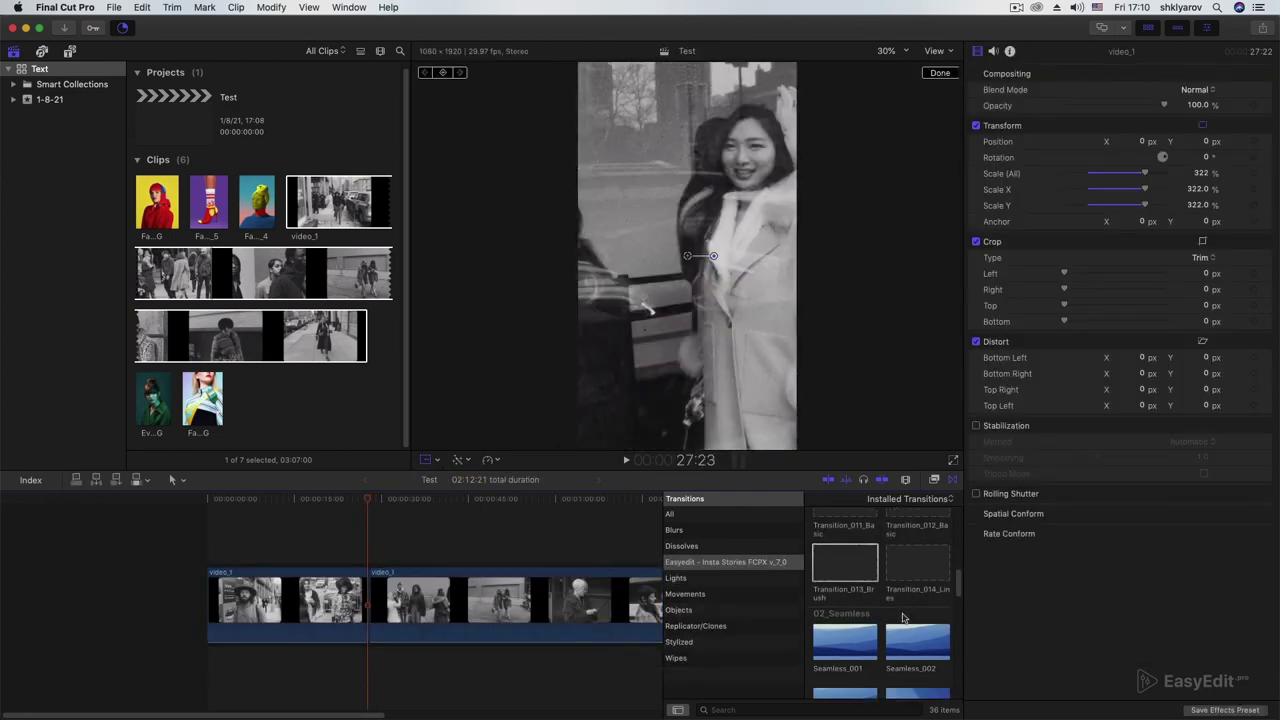
pyautogui.scroll(-3, 903, 617)
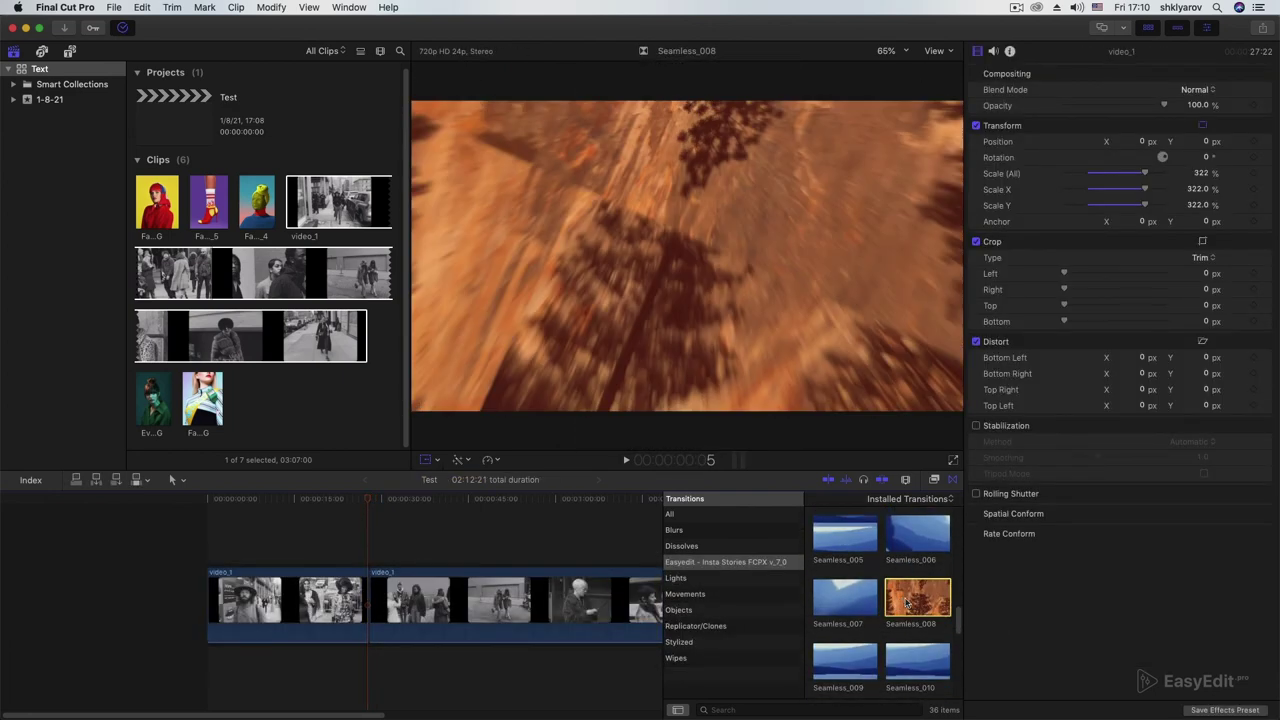
pyautogui.scroll(-1, 918, 604)
pyautogui.scroll(-1, 921, 604)
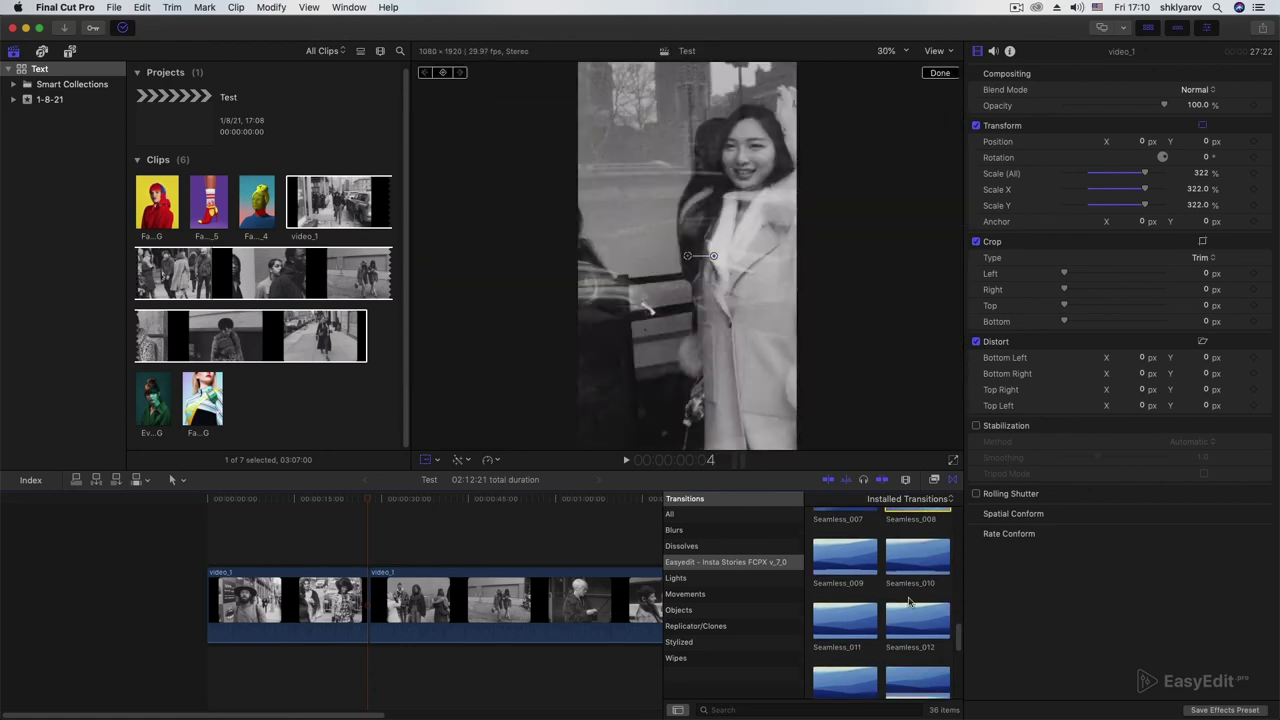
pyautogui.moveTo(921, 604); pyautogui.dragTo(413, 612)
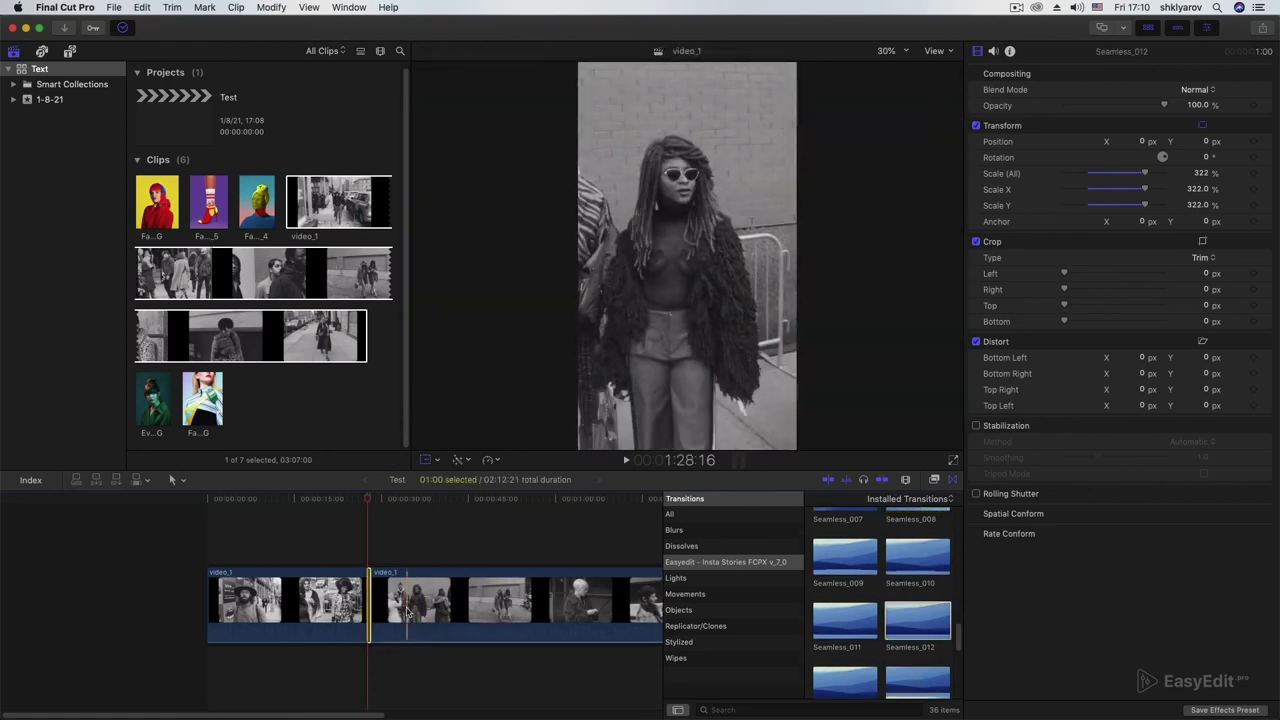
# - Lengthen the Seamless_012 transition to slow down its animation, and place the playhead shortly before it
pyautogui.click(363, 558)
pyautogui.press('super+=')
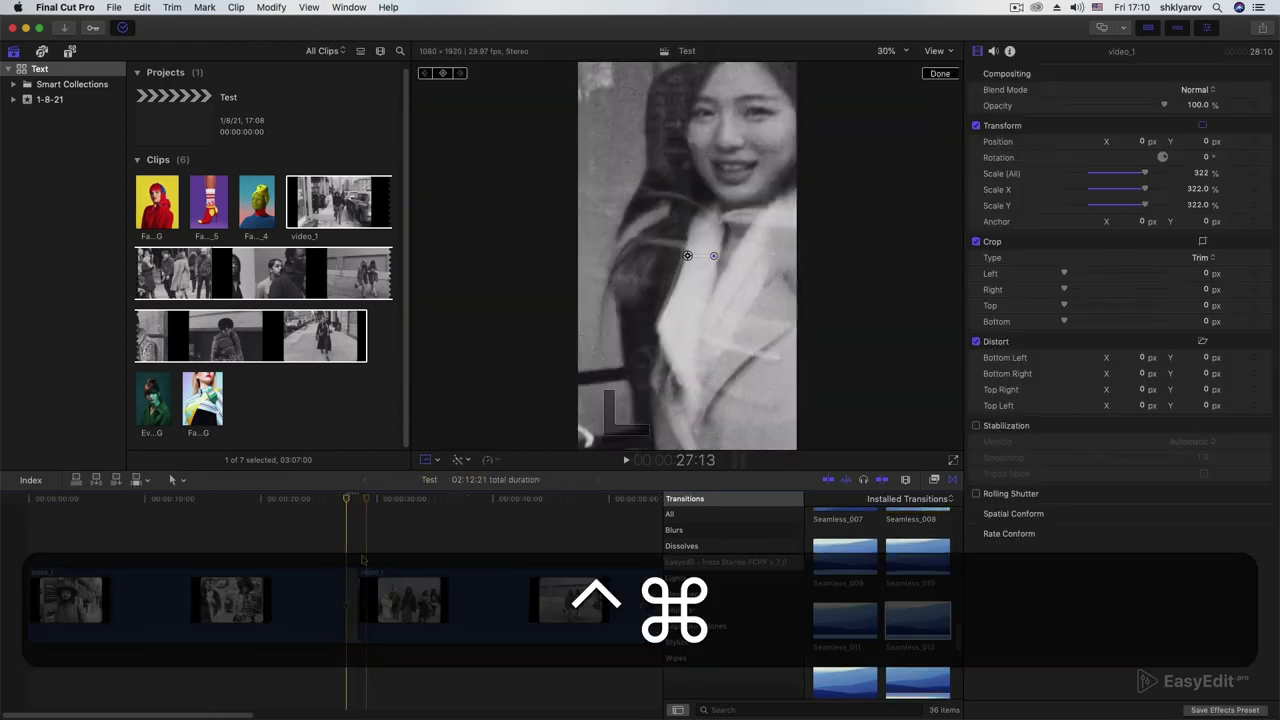
pyautogui.press('super+=')
pyautogui.press('super+=')
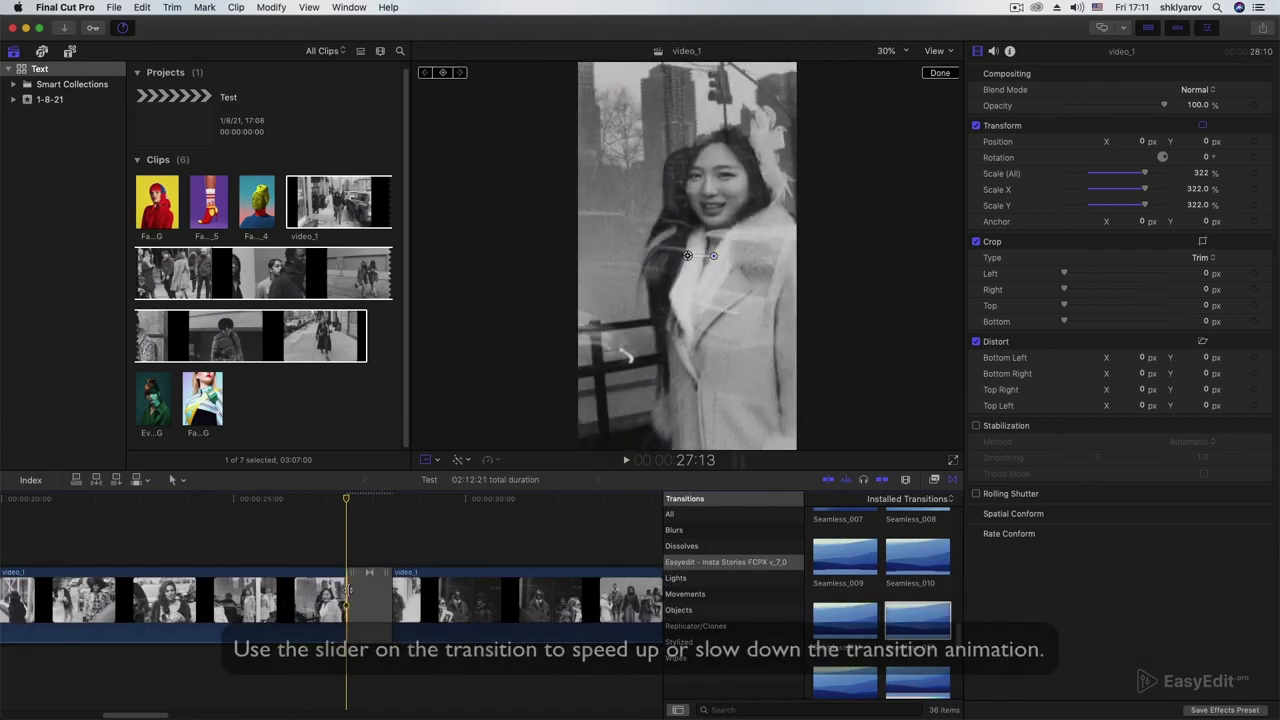
pyautogui.moveTo(346, 590); pyautogui.dragTo(298, 585)
pyautogui.click(277, 541)
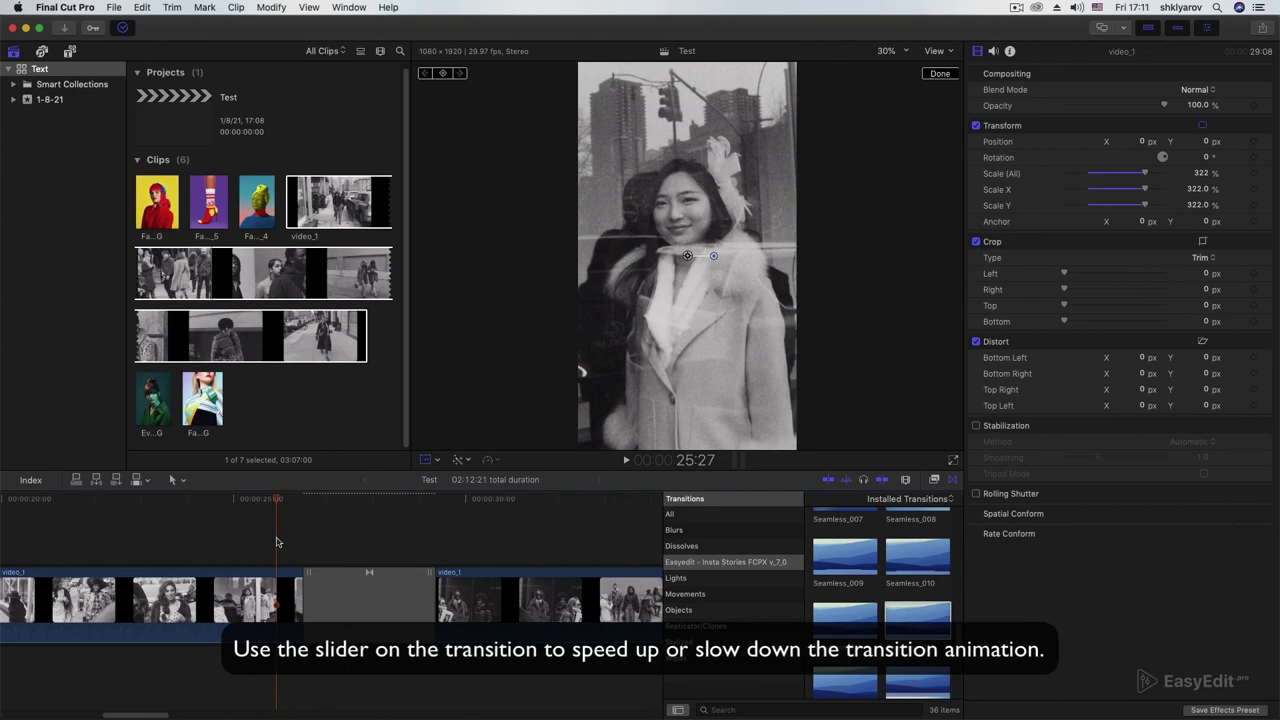